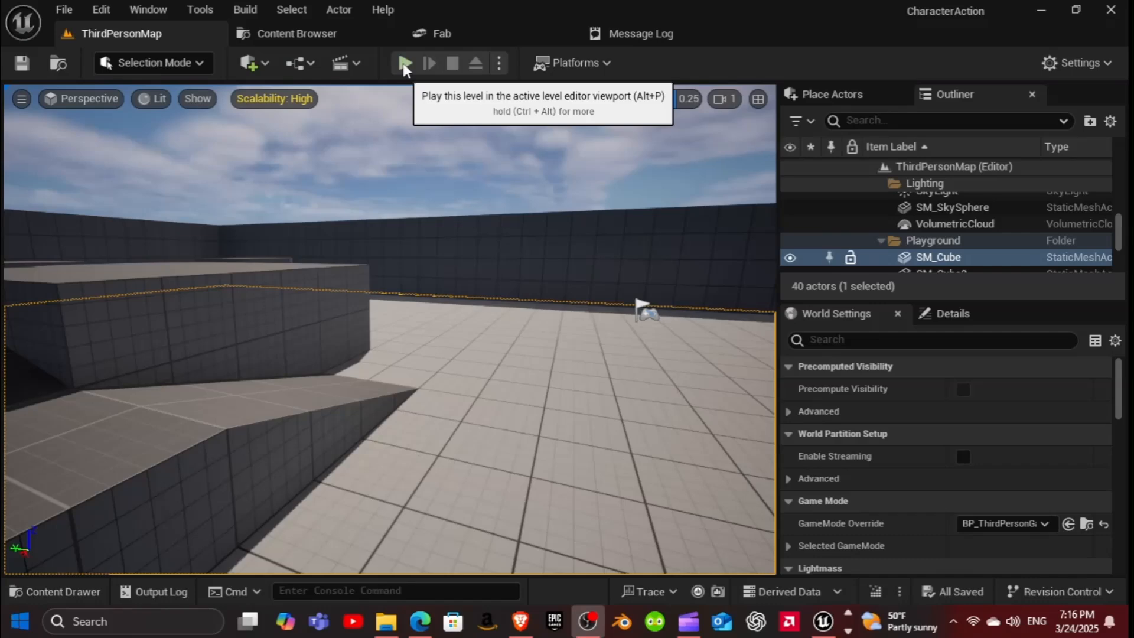
Step: Play-test ThirdPersonMap with its existing game mode, then stop the session
click(403, 62)
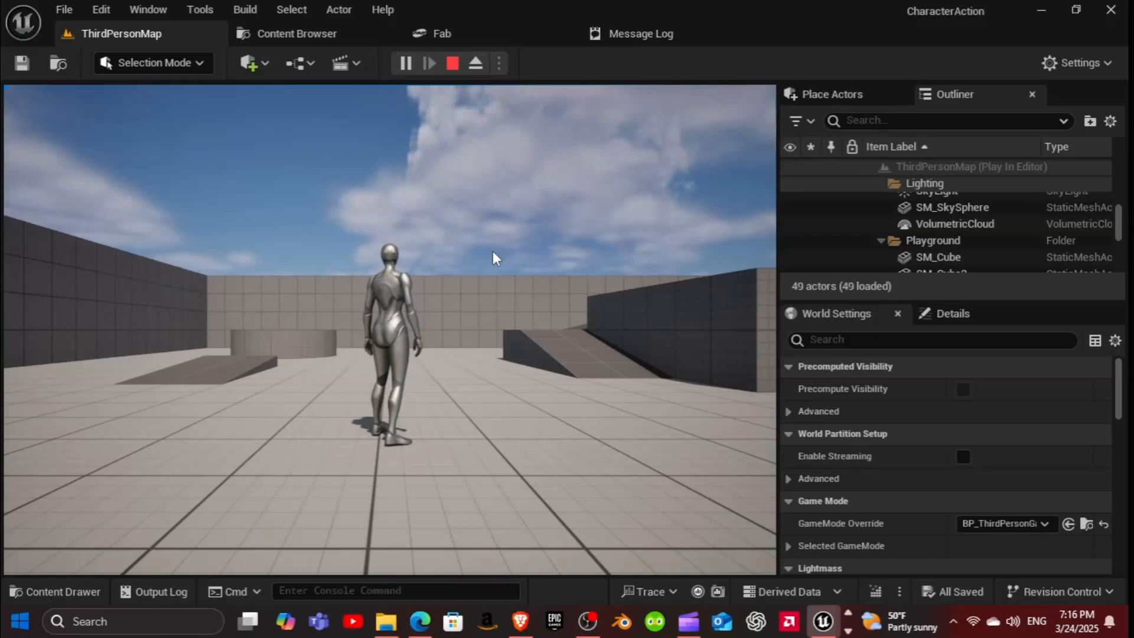
key(Escape)
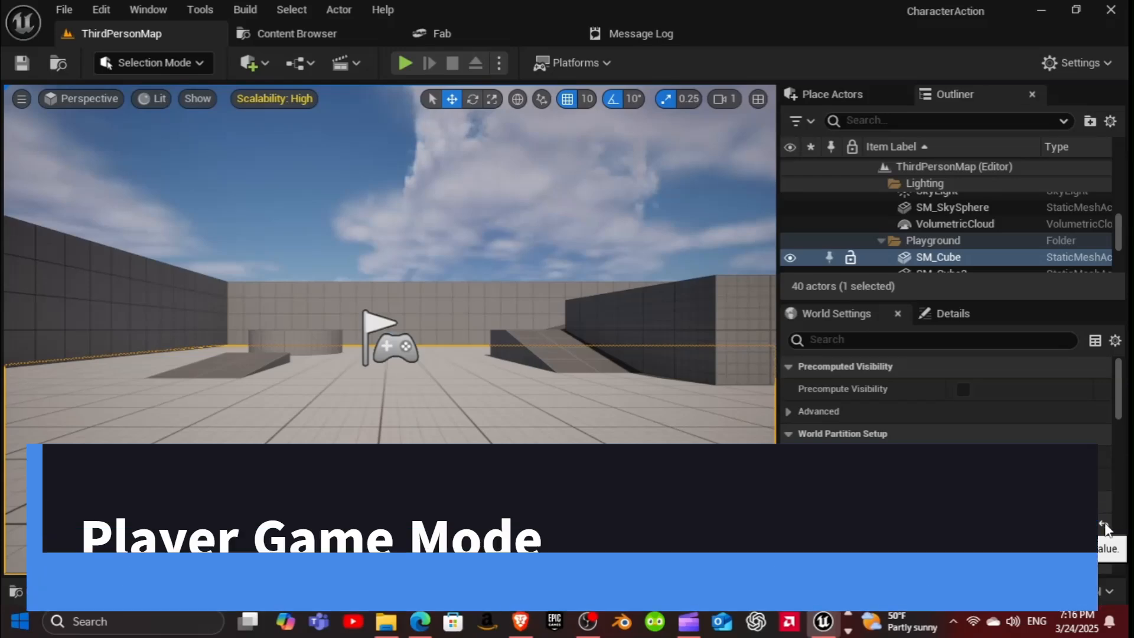
Step: Set the level's GameMode Override to Player_Game_Mode and play-test the level with it
click(1102, 523)
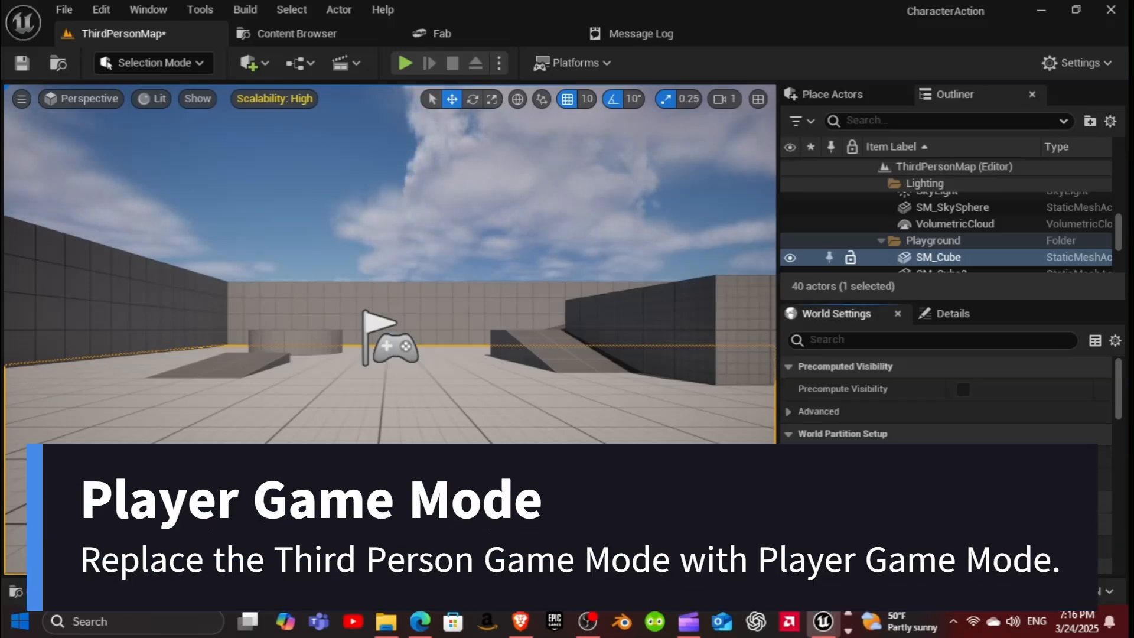
click(1004, 523)
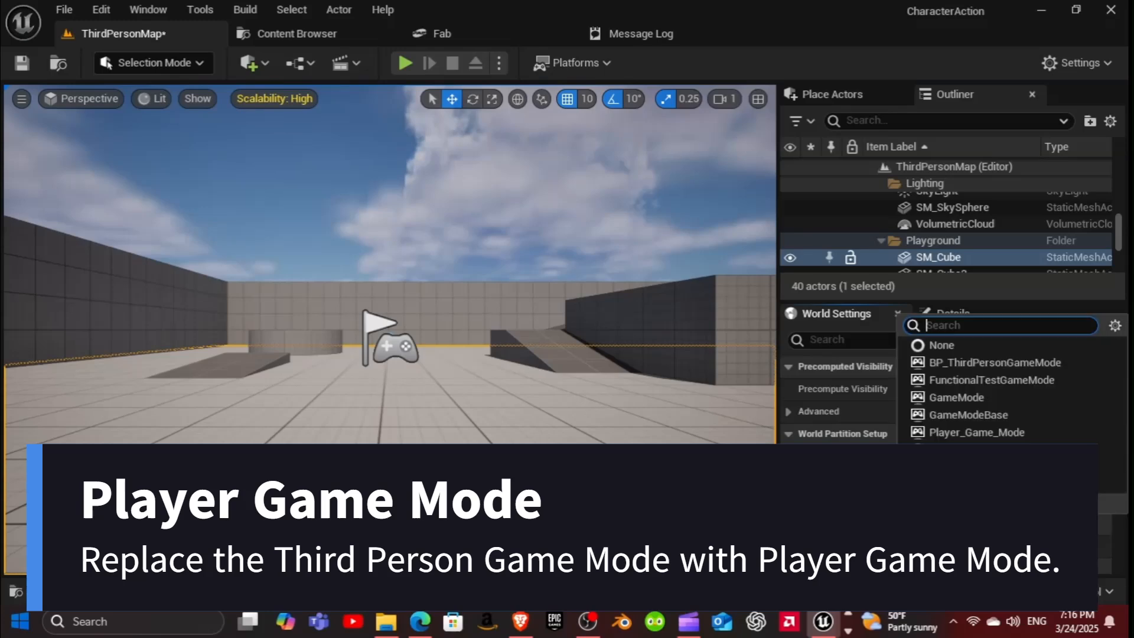
click(1004, 524)
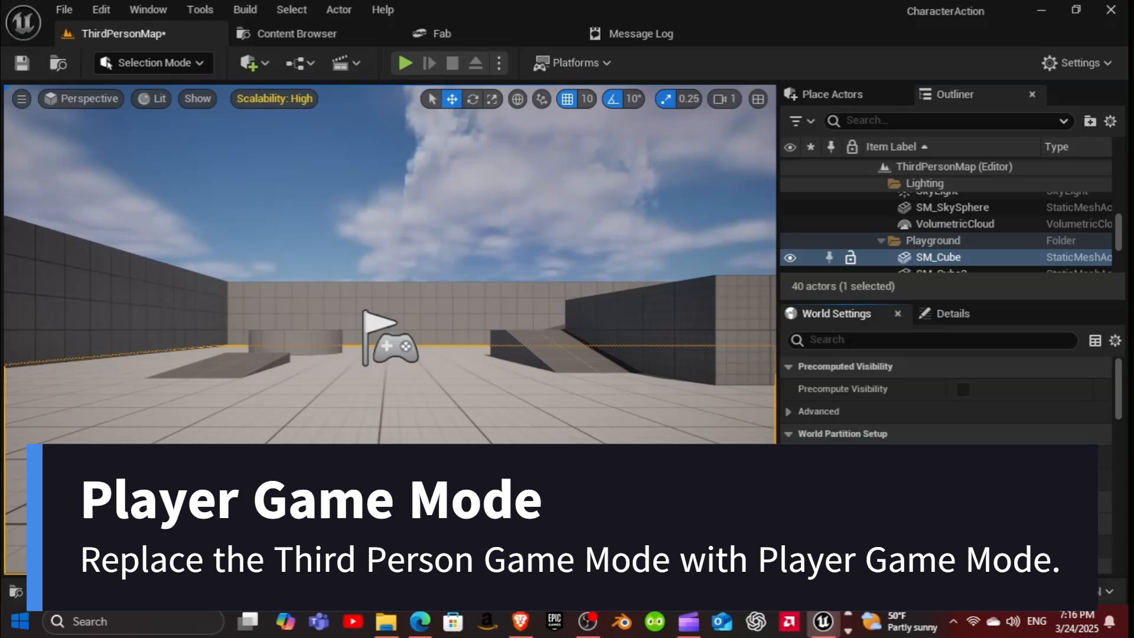
click(1003, 524)
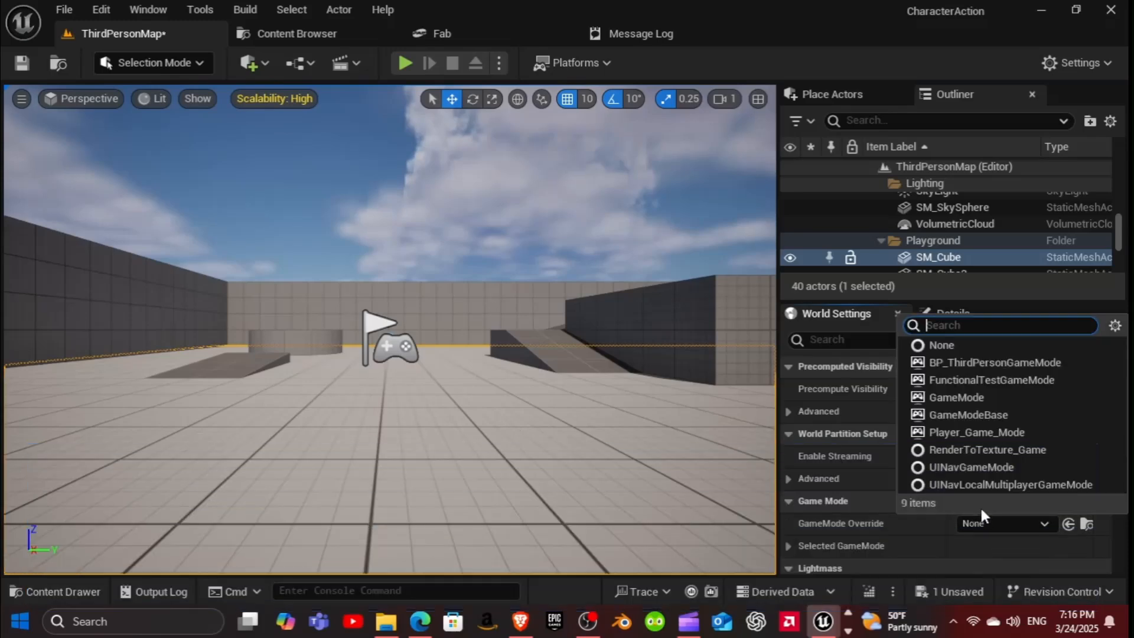
click(925, 436)
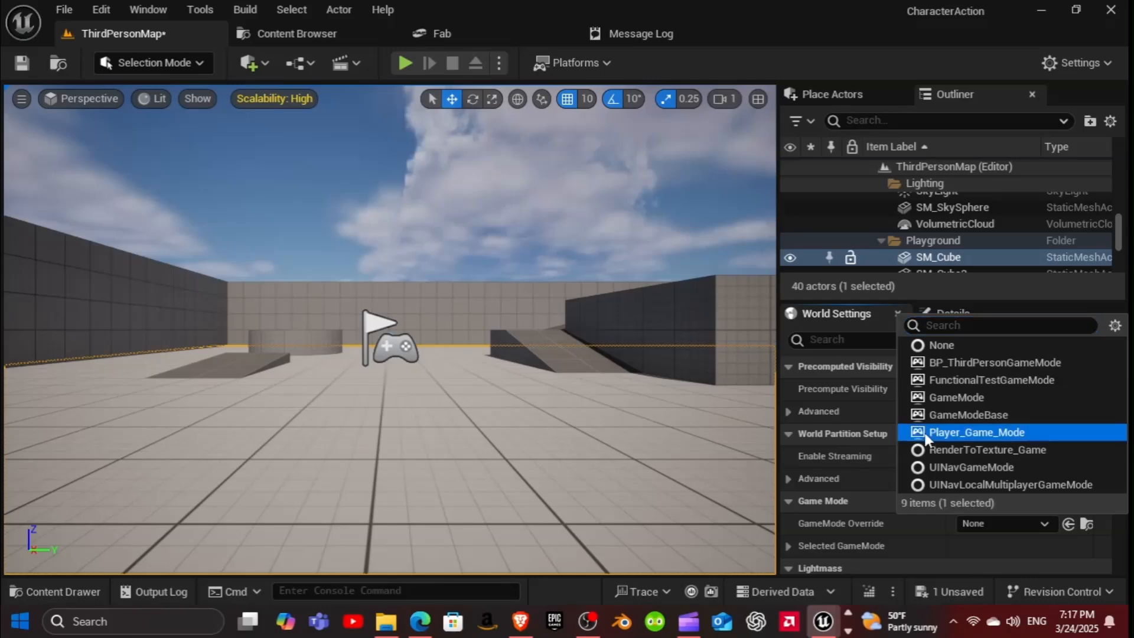
click(405, 63)
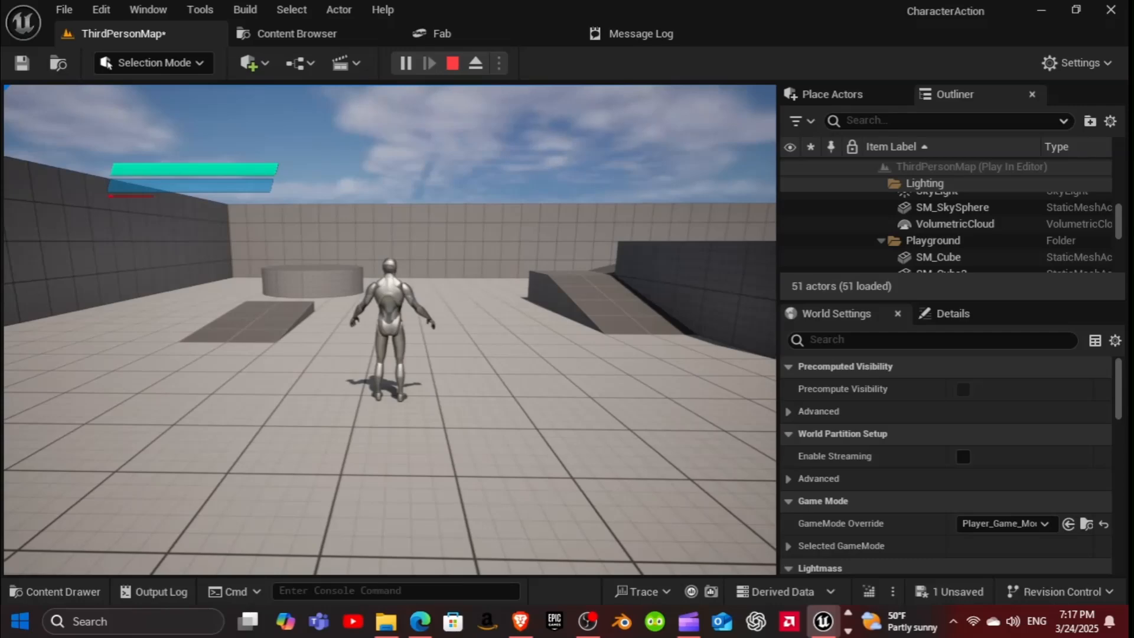
key(Escape)
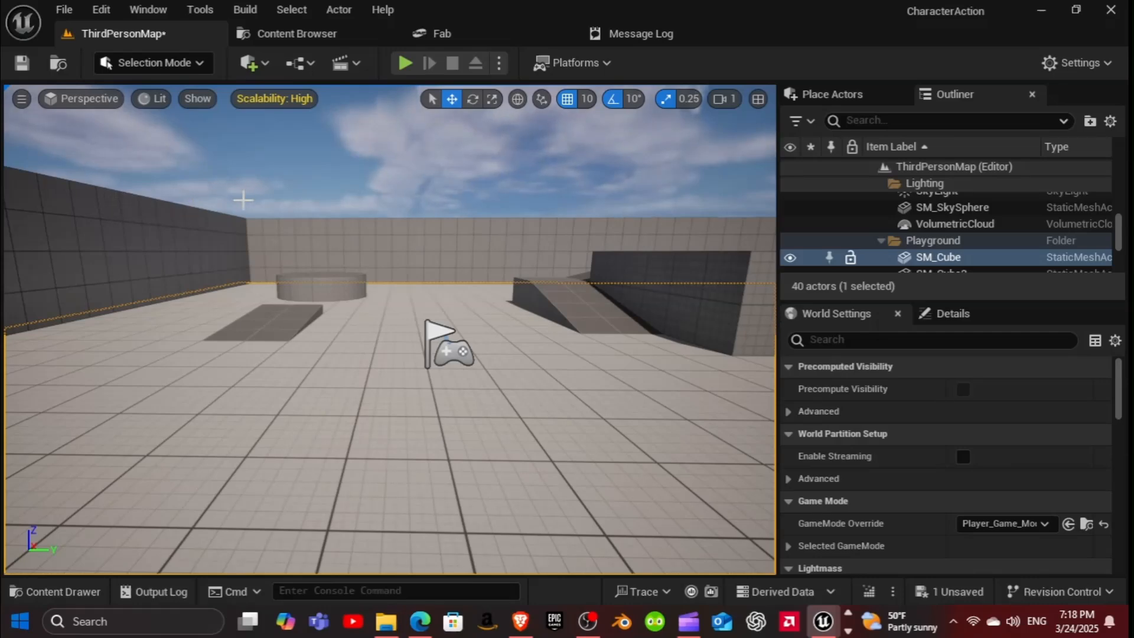
Step: Open the Blueprints folder inside Content/ThirdPerson in the Content Browser
click(281, 38)
key(alt+Left)
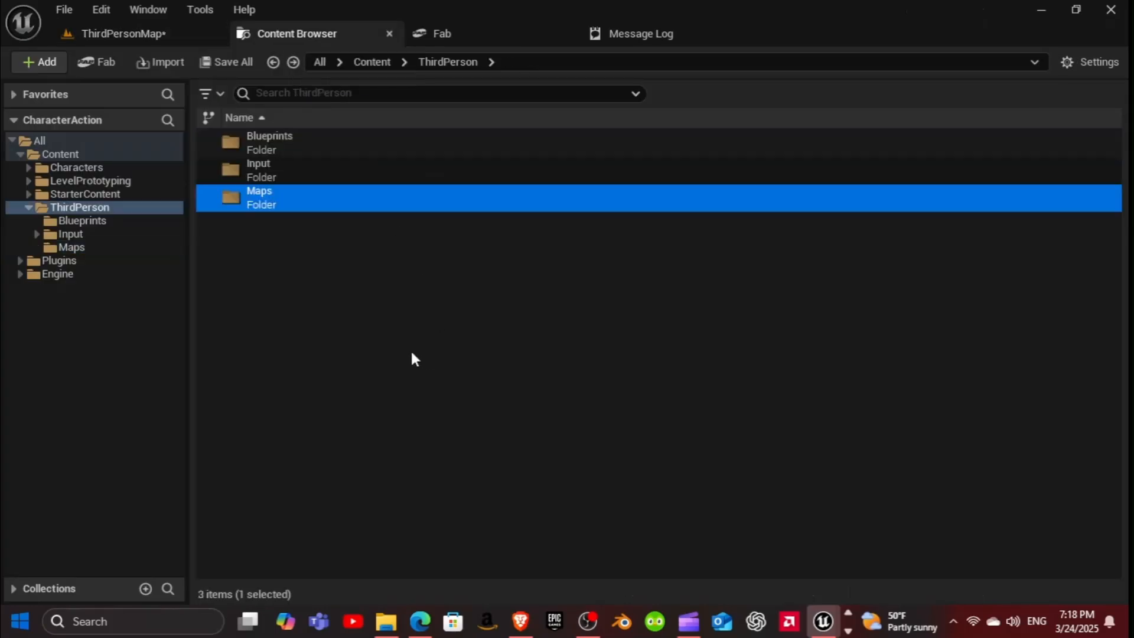
key(alt+Left)
click(321, 324)
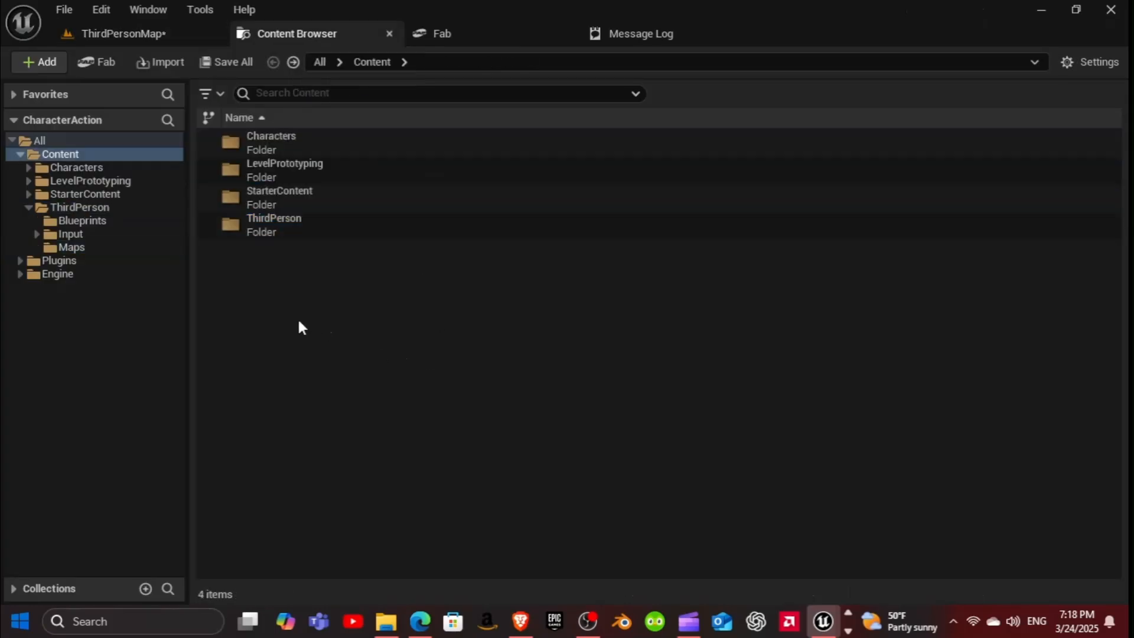
double_click(229, 224)
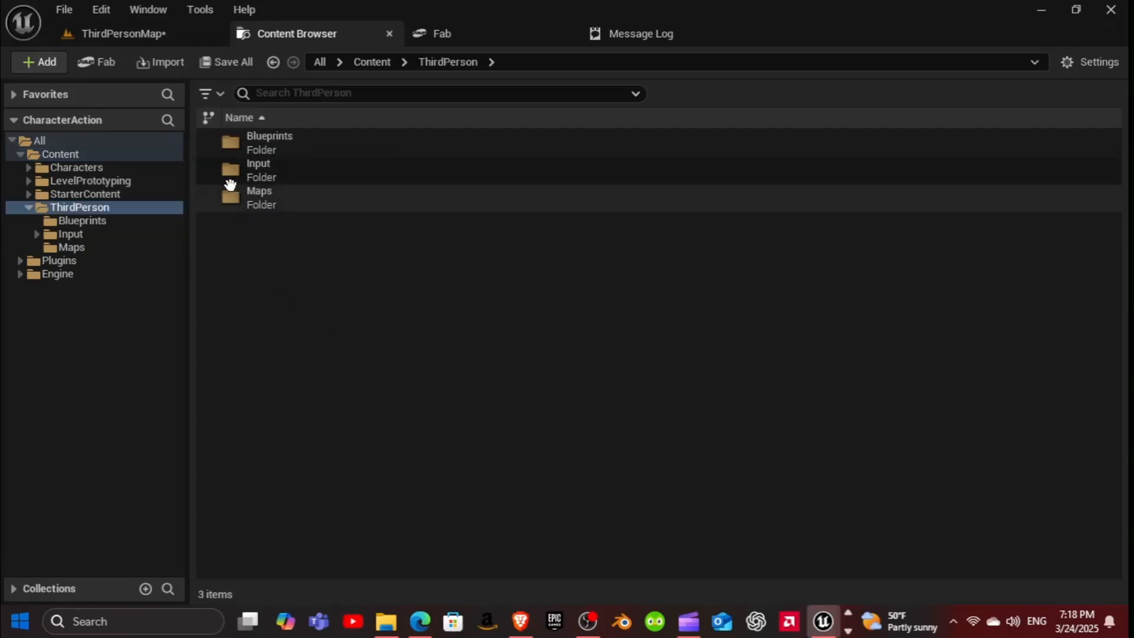
double_click(233, 143)
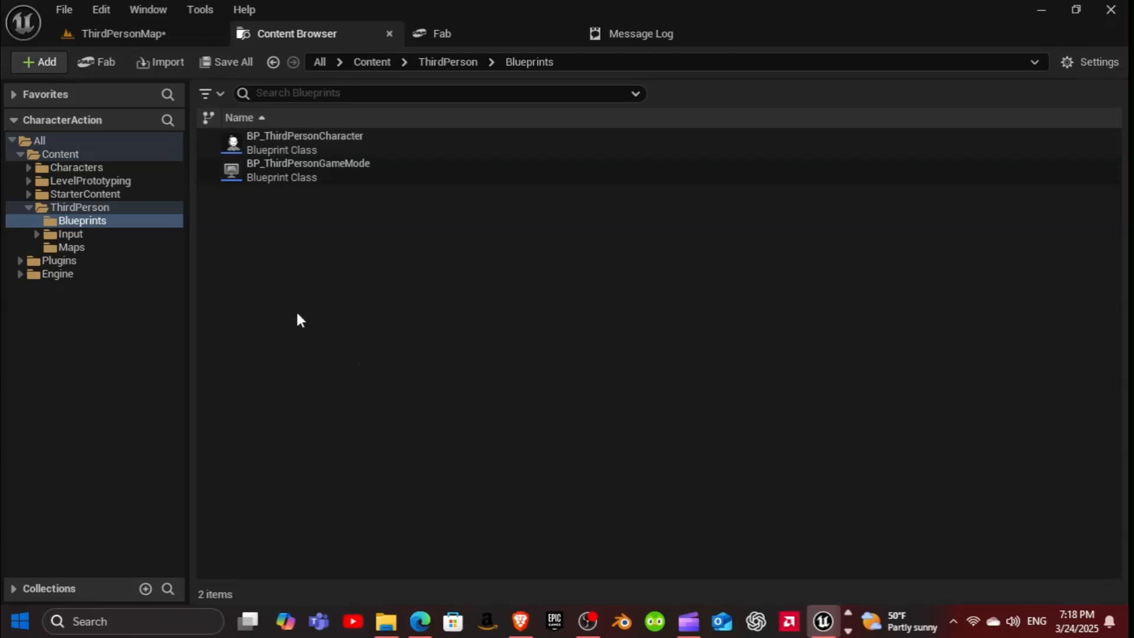
Step: Create a Blueprint Class in the Blueprints folder with Character_BP as its parent class, keeping the default name
right_click(274, 231)
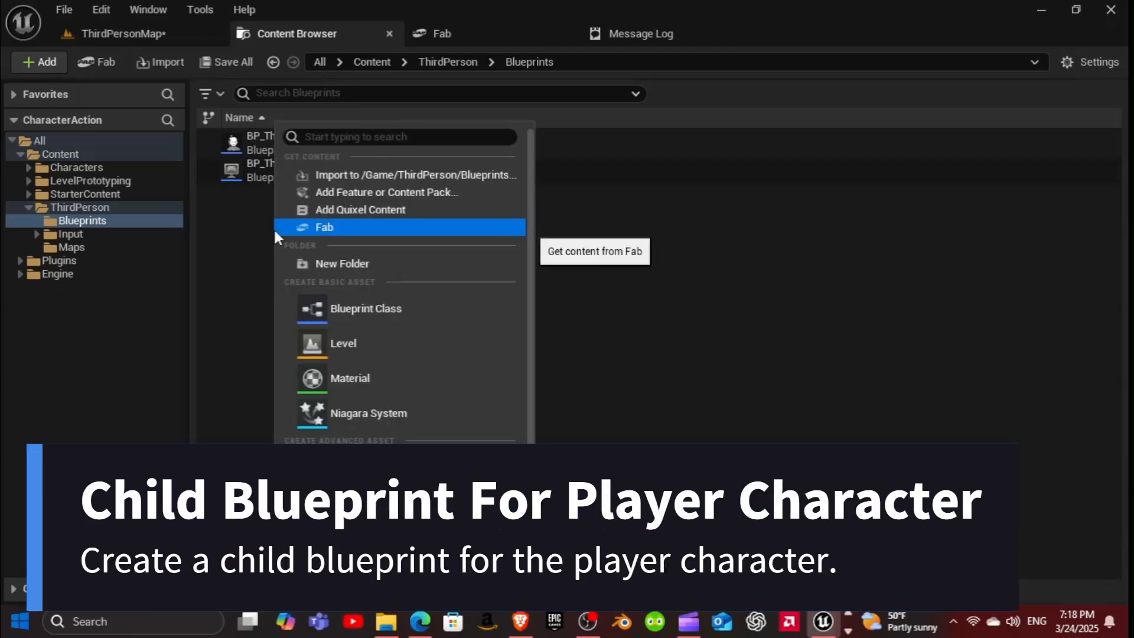
click(348, 308)
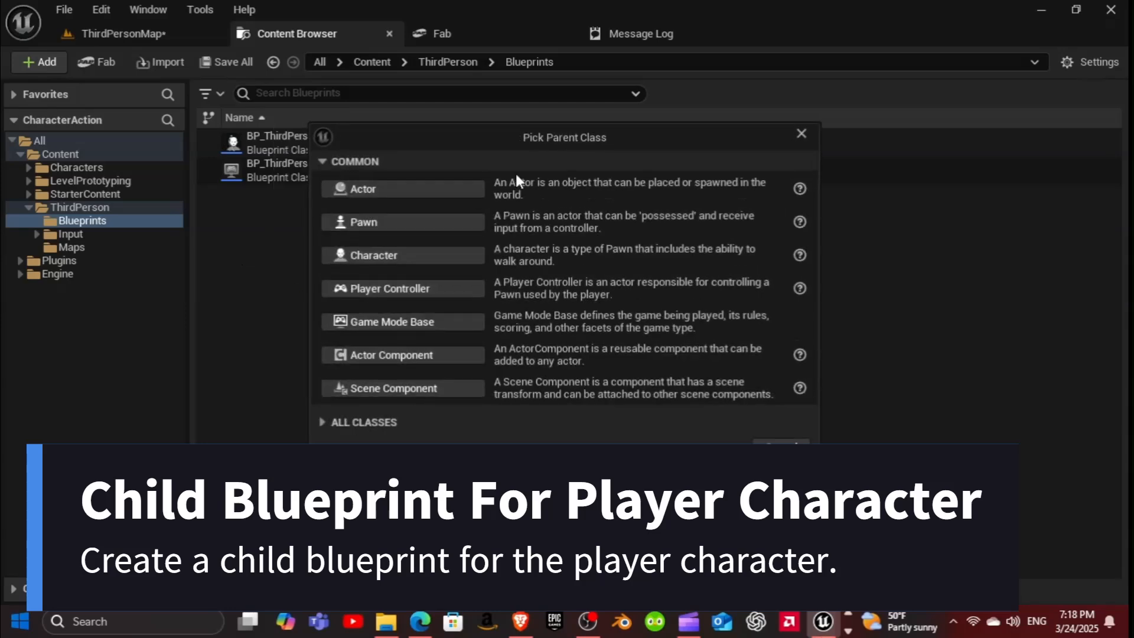
drag(526, 135, 536, 14)
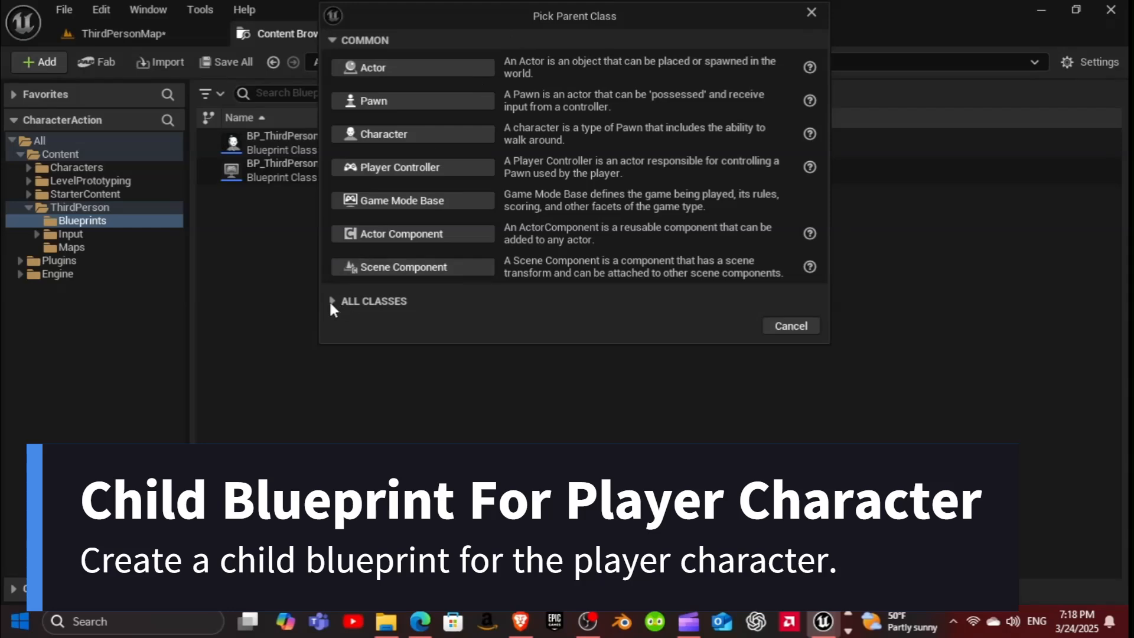
click(331, 301)
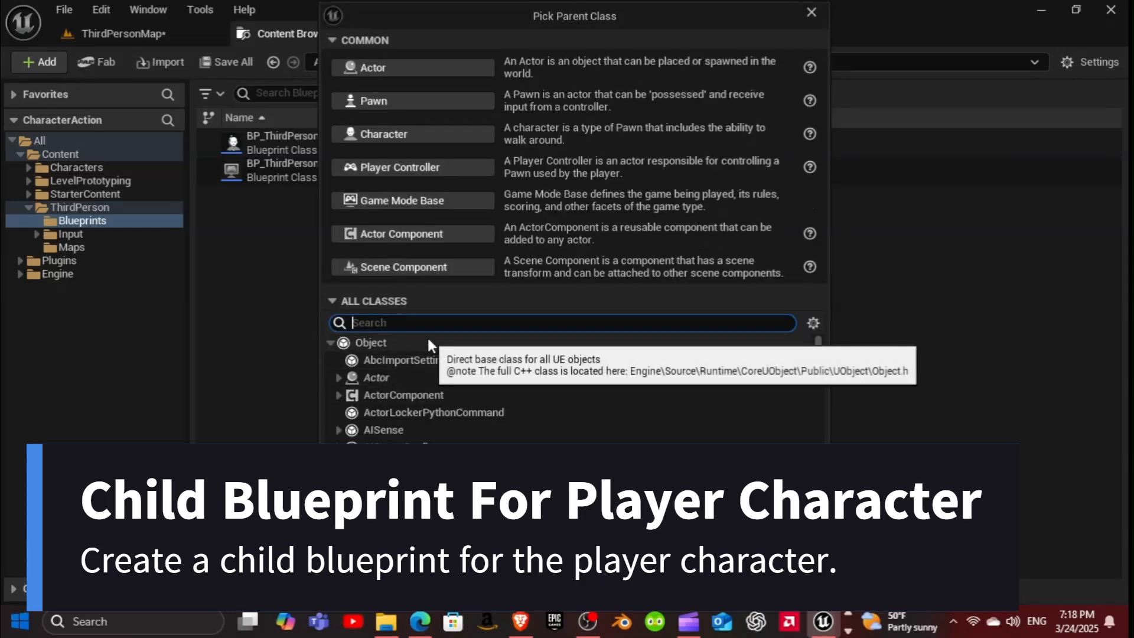
text(Cha)
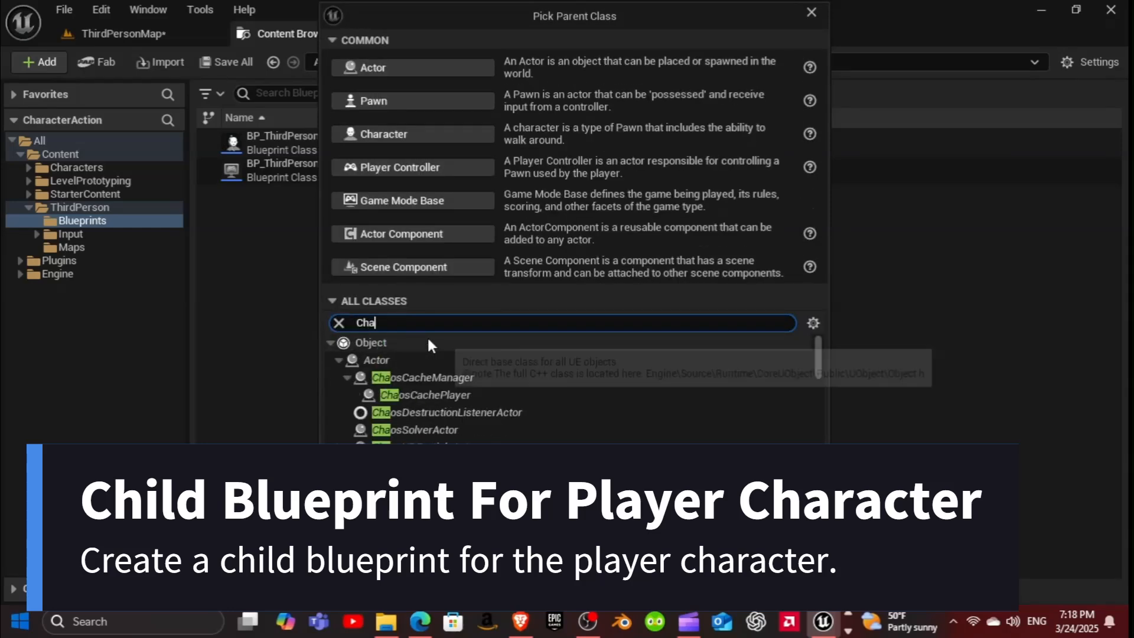
text(racter)
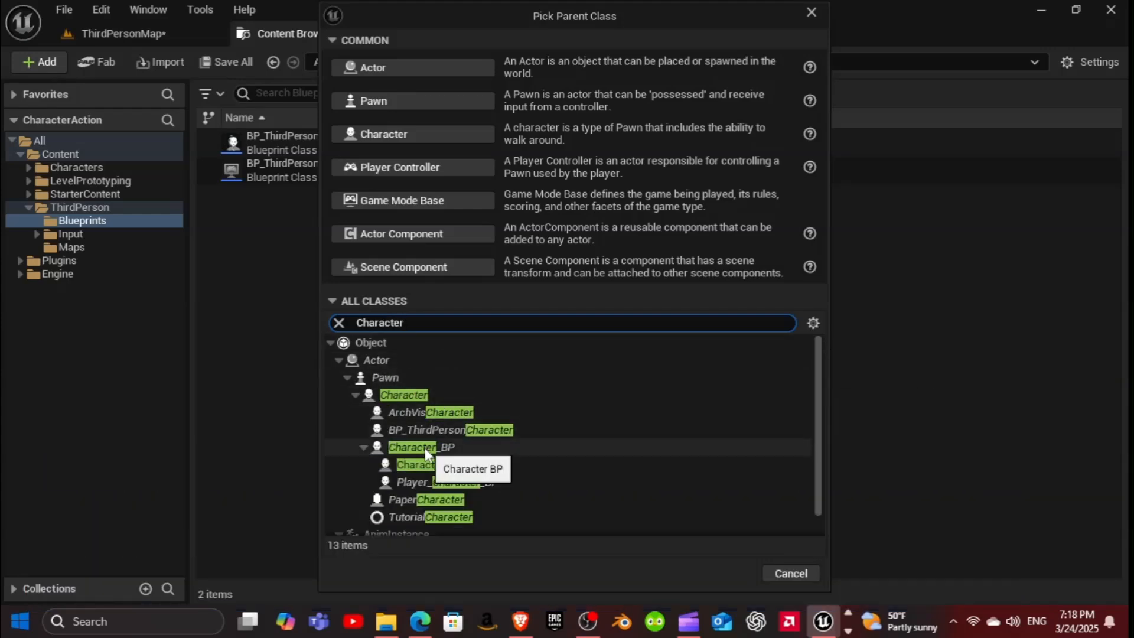
click(424, 448)
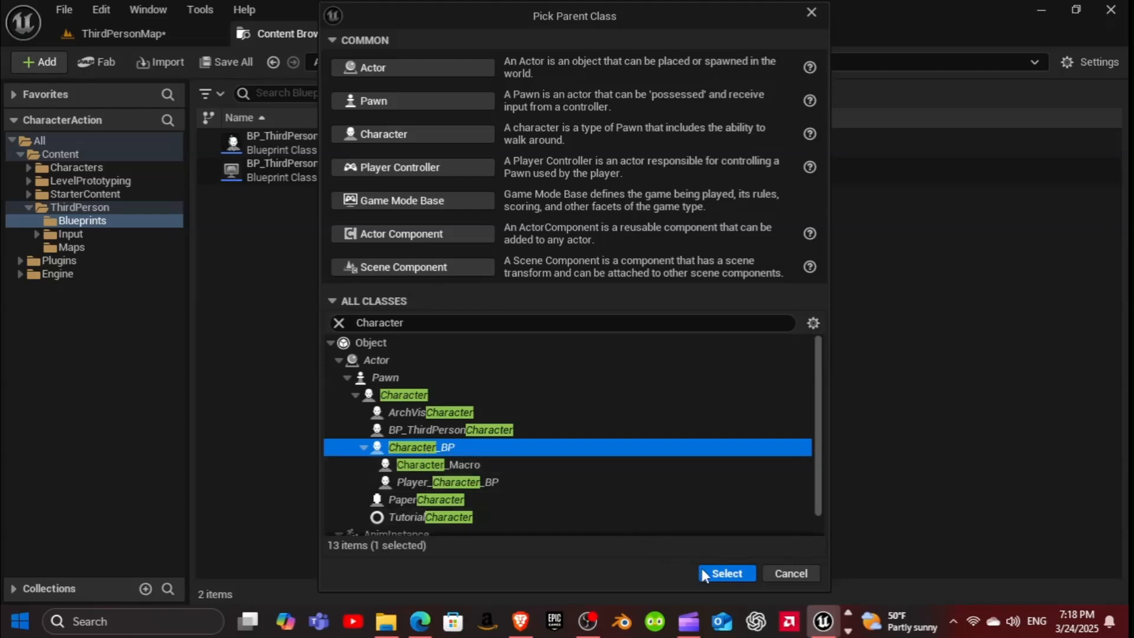
click(726, 573)
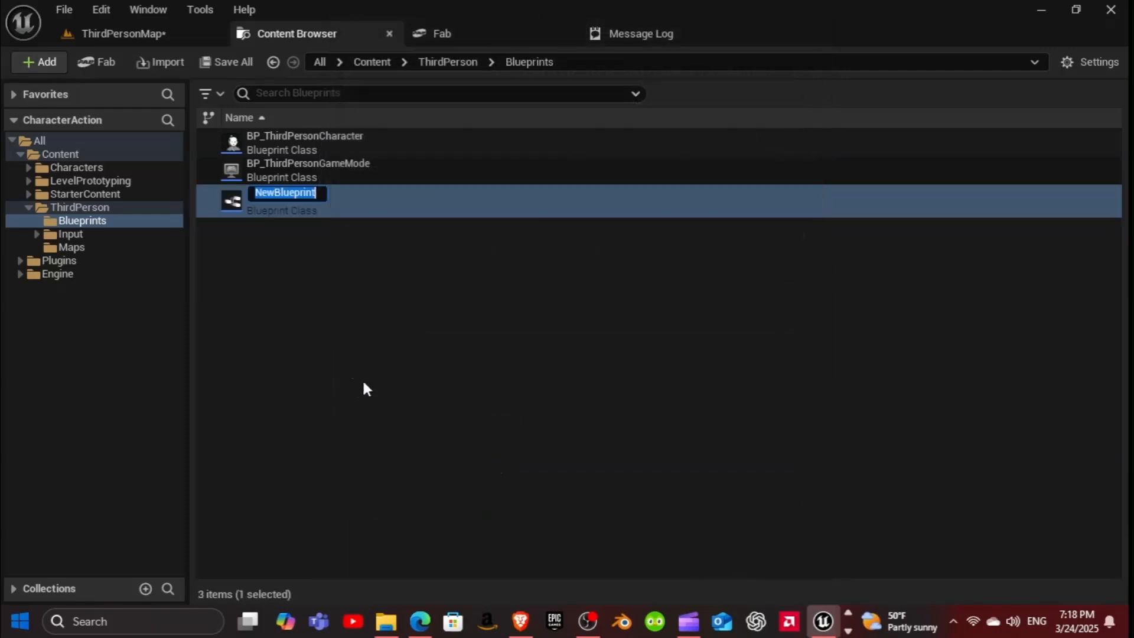
key(Return)
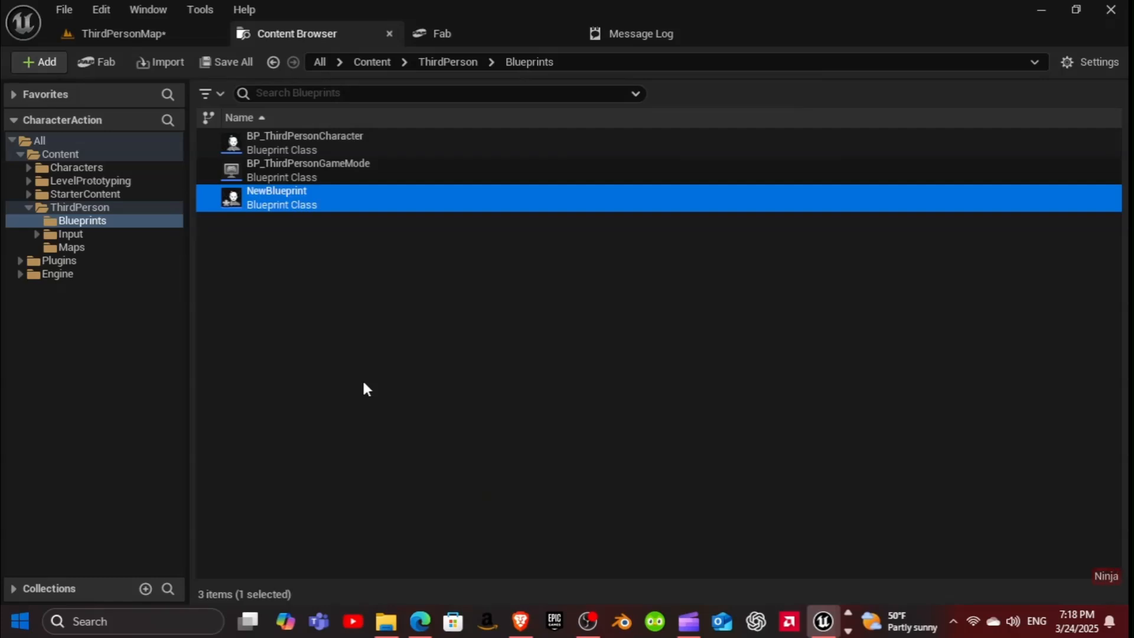
Step: Rename the new child blueprint as Ninja_Character_BP
mouse_move(294, 181)
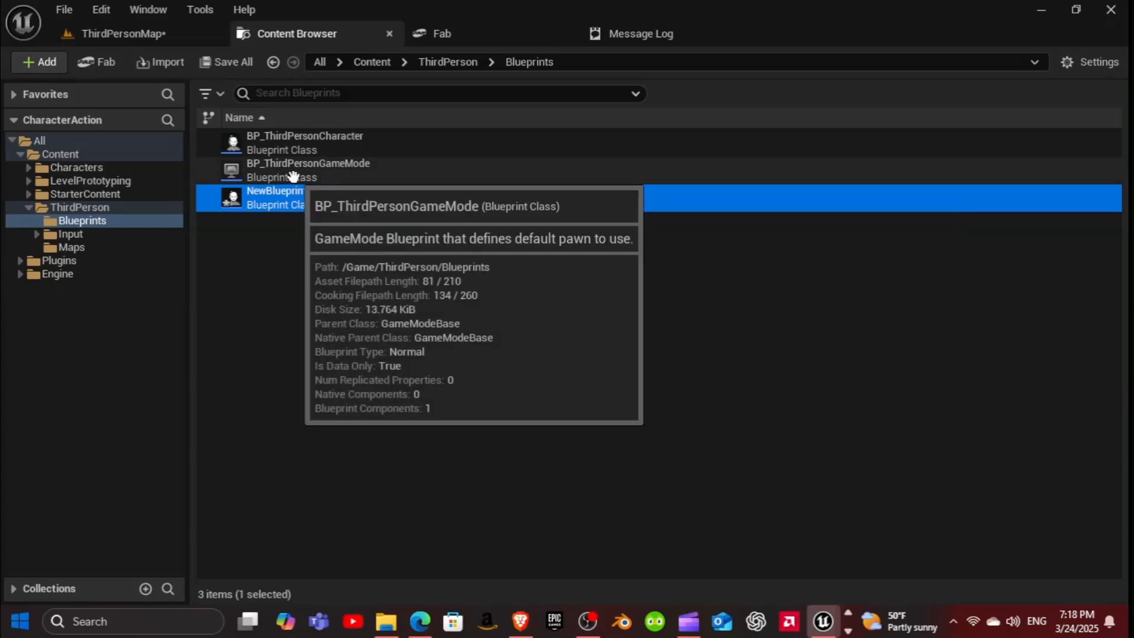
right_click(285, 199)
click(328, 287)
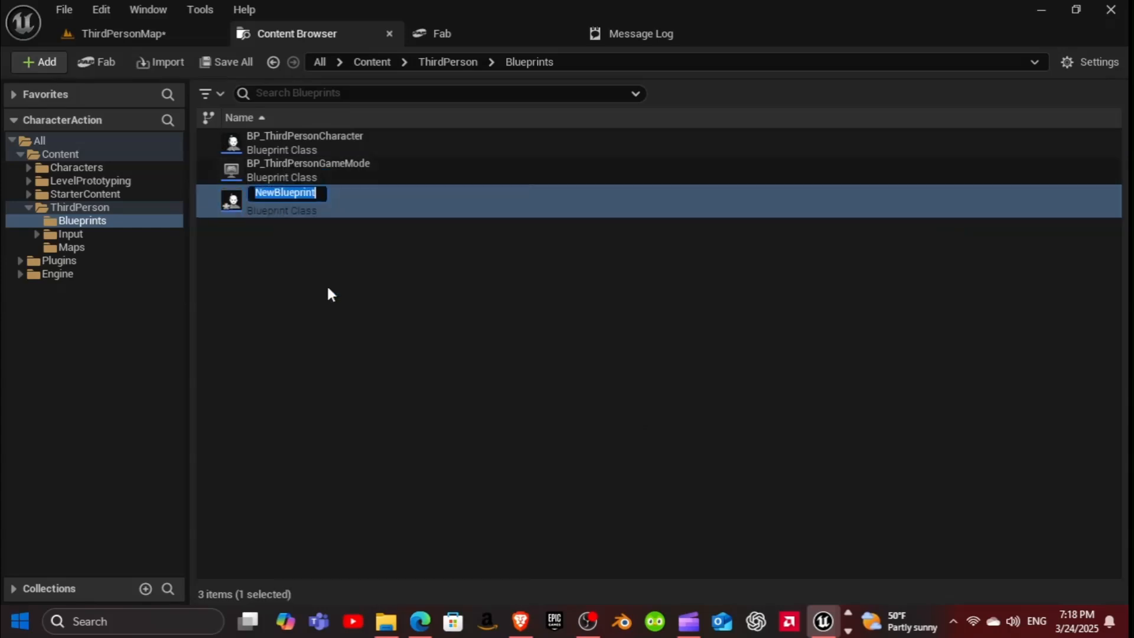
text(N)
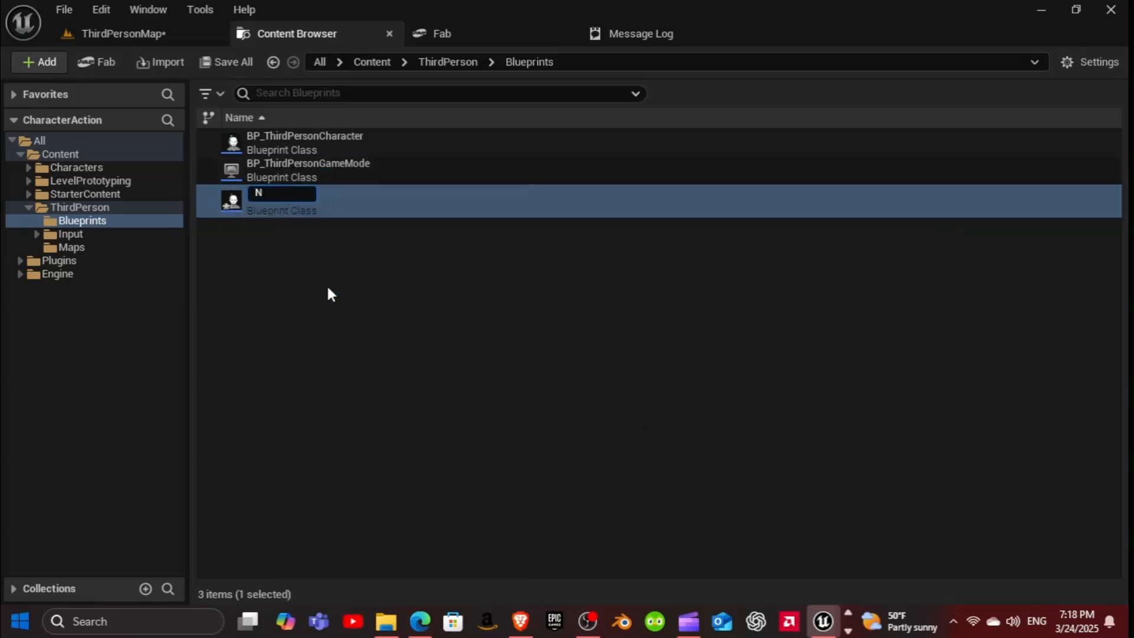
text(inja_Character_B)
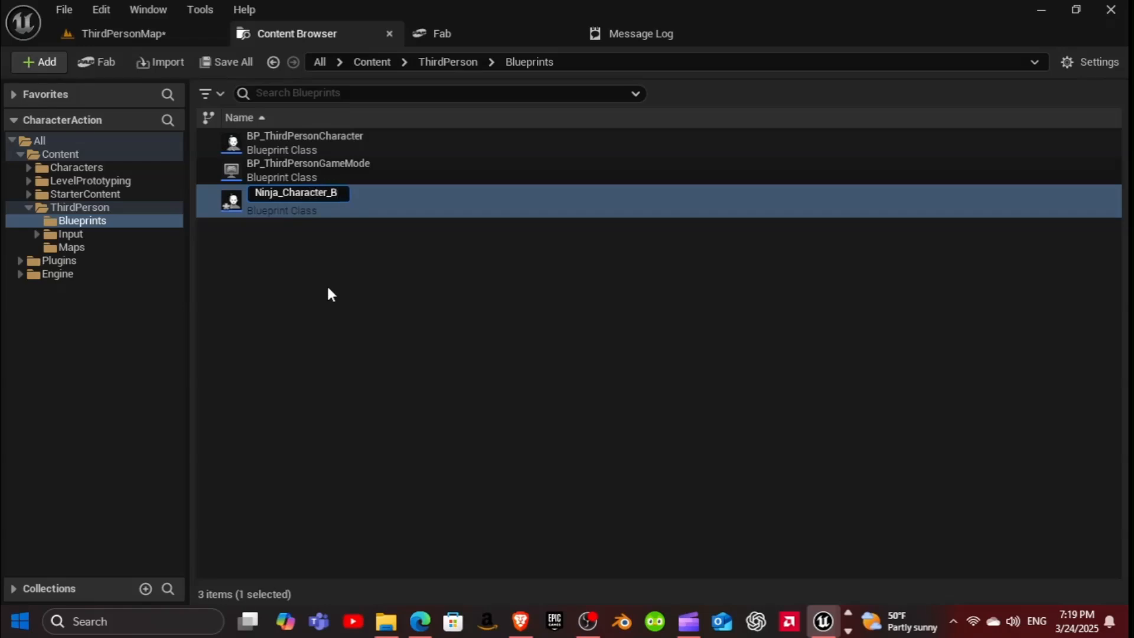
text(P)
key(Return)
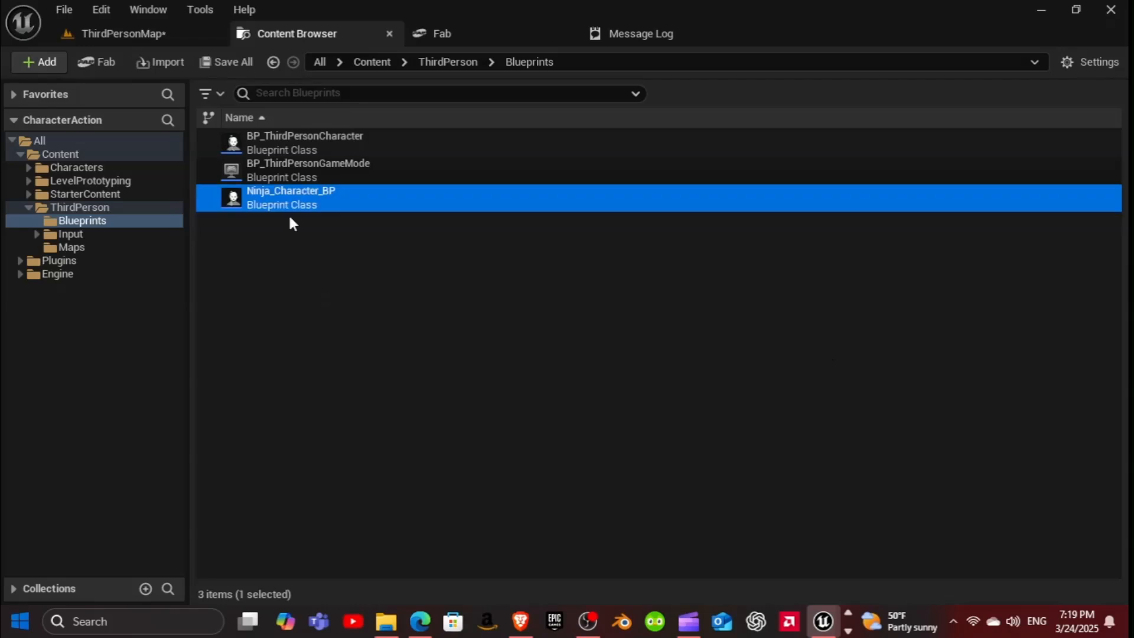
Step: Force delete the BP_ThirdPersonCharacter and BP_ThirdPersonGameMode blueprints from the Blueprints folder
click(264, 147)
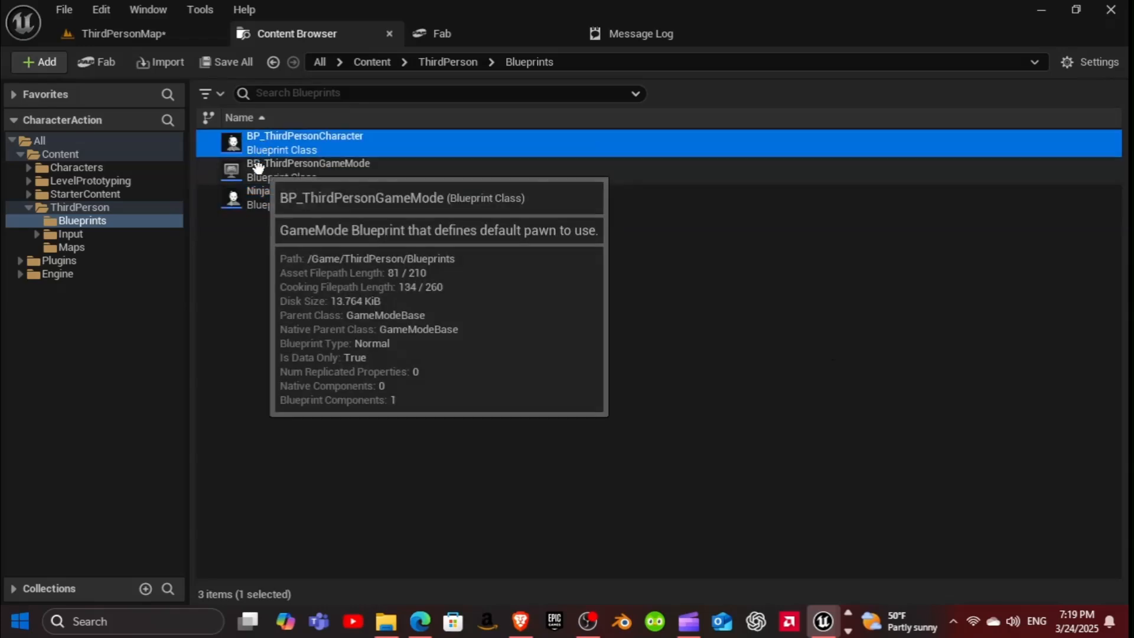
ctrl+click(258, 168)
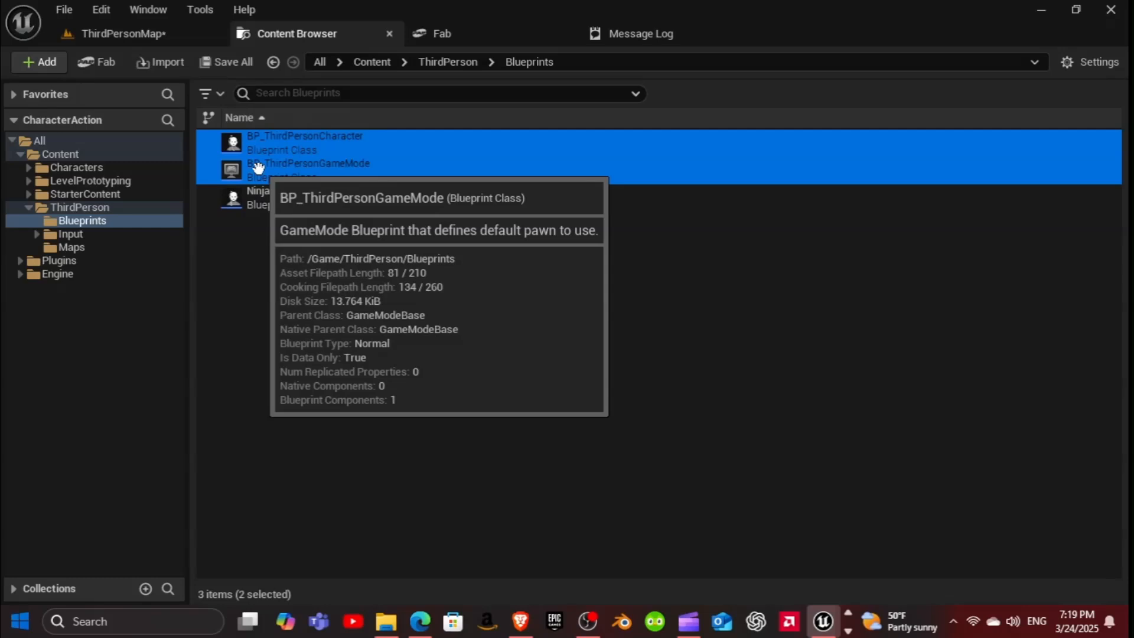
right_click(258, 169)
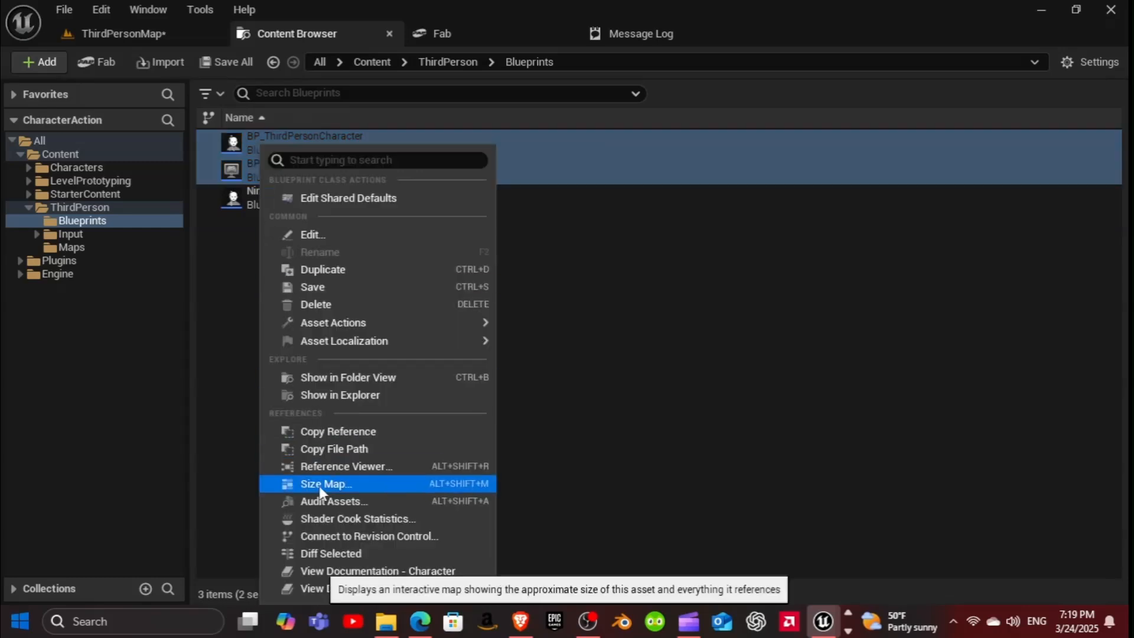
click(322, 305)
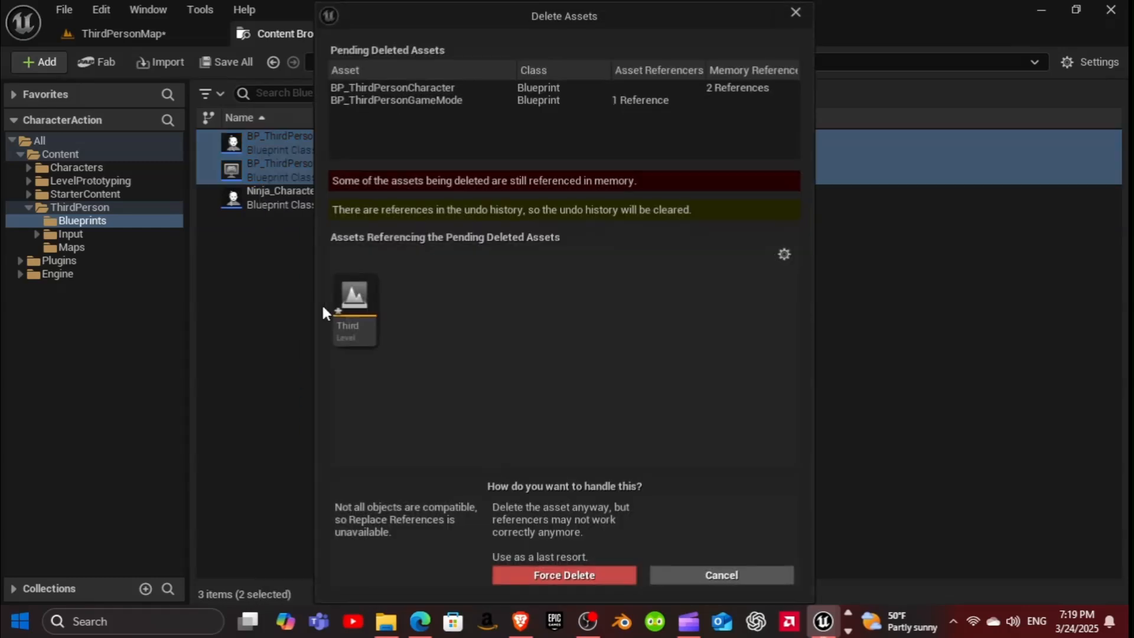
click(565, 575)
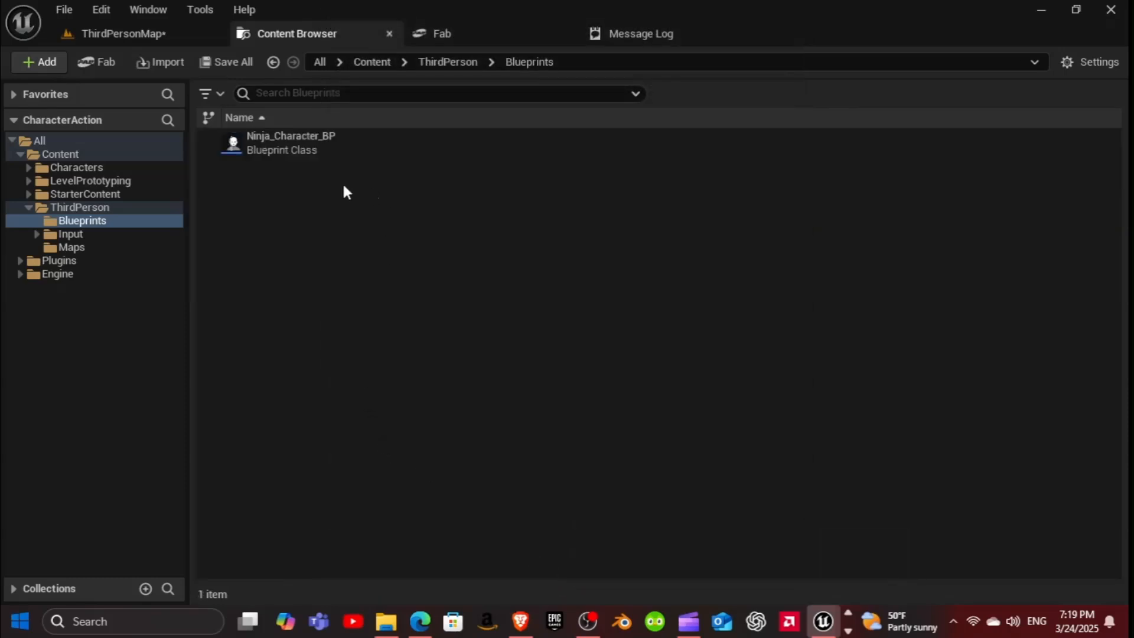
click(253, 141)
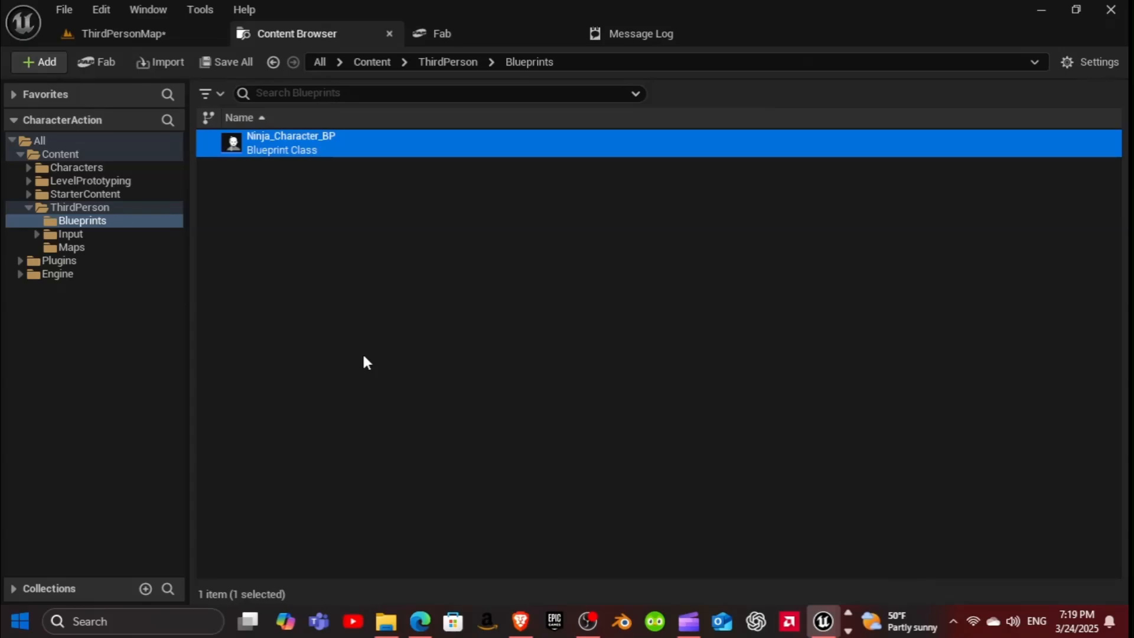
Step: Switch to the Epic Games Launcher and locate the Stylized Ninja asset in the Unreal Engine library
click(133, 37)
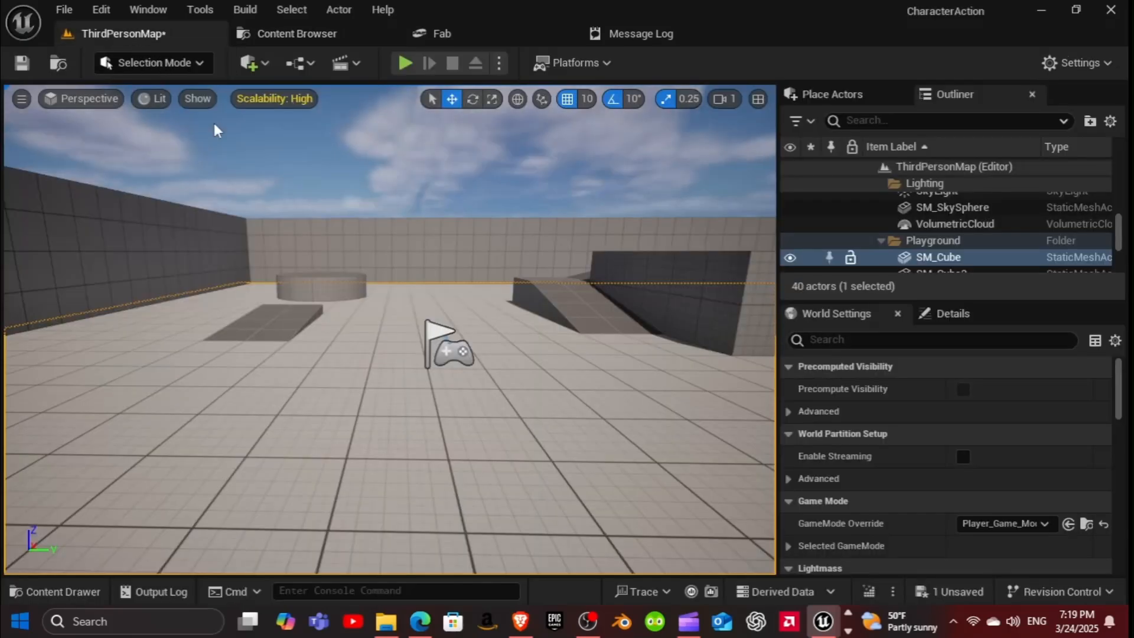
click(555, 620)
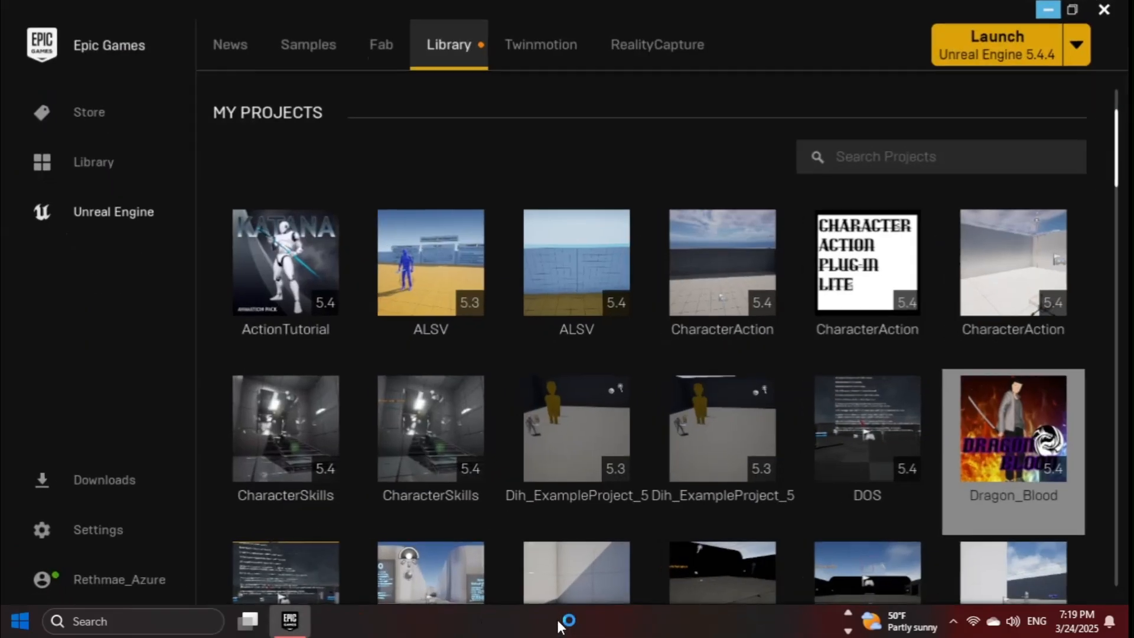
scroll(1004, 266, down, 8)
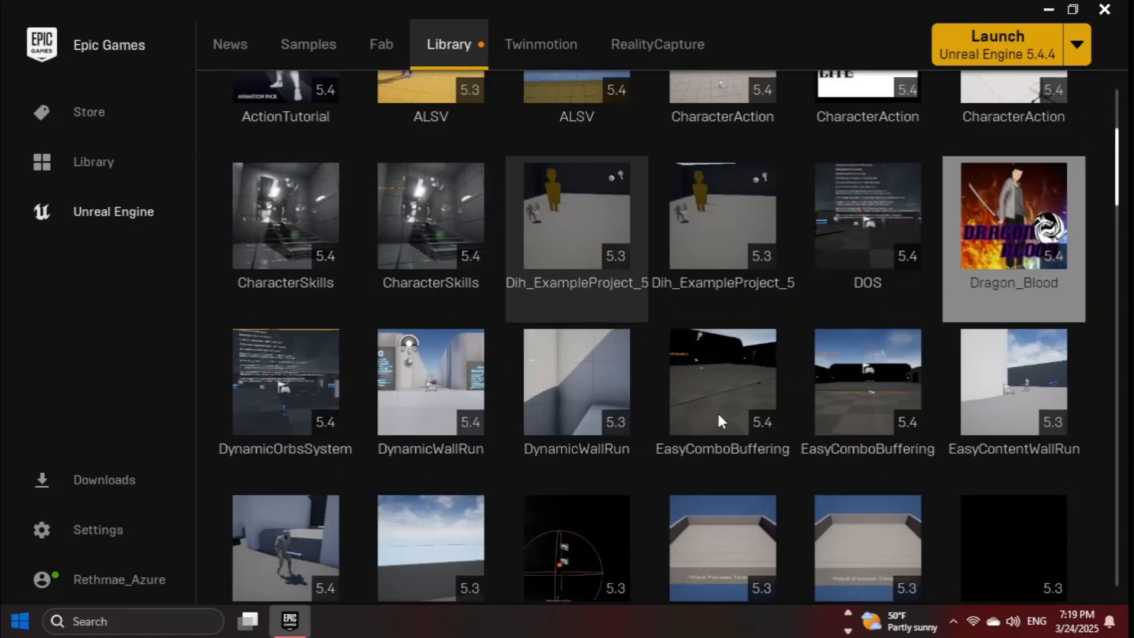
drag(1116, 218, 1117, 491)
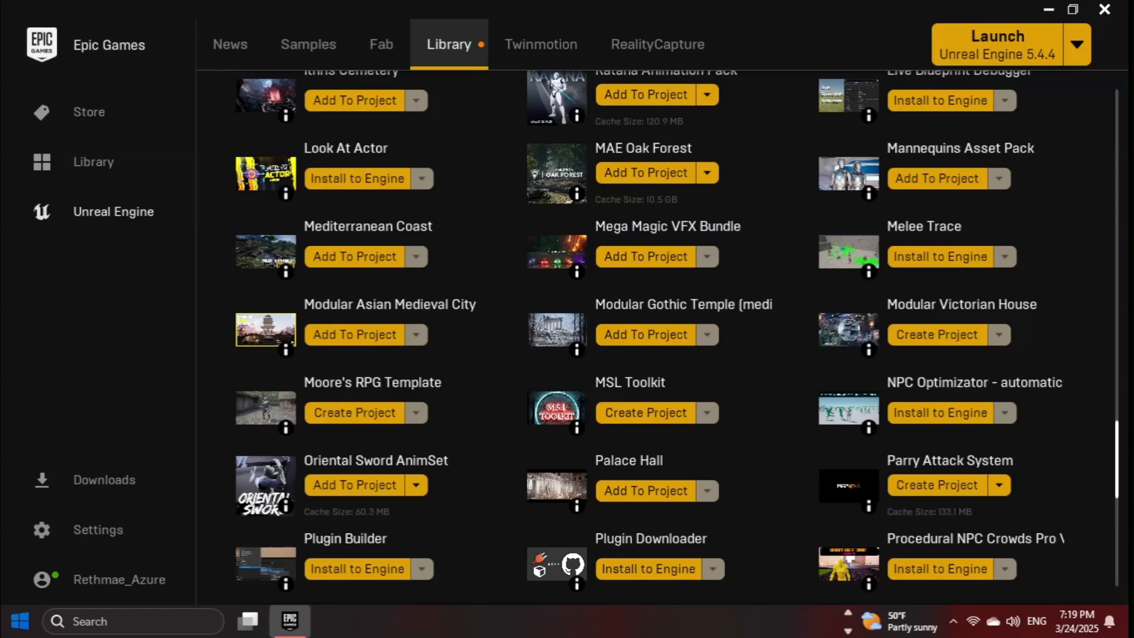
scroll(939, 441, down, 10)
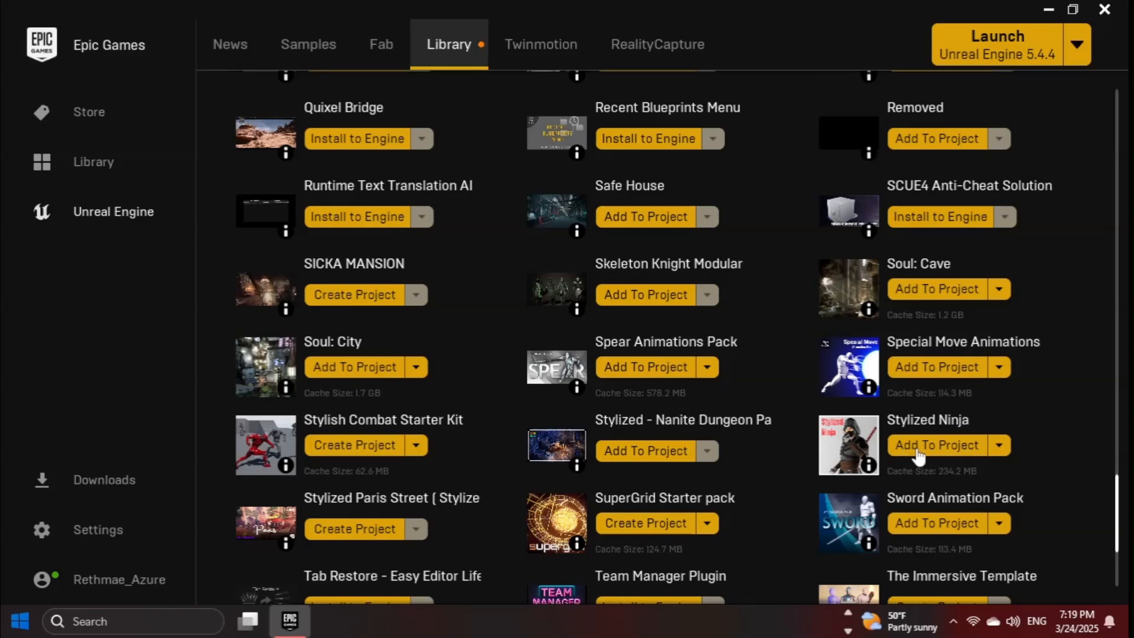
Step: Add the Stylized Ninja asset to the first CharacterAction project in the project list
click(918, 453)
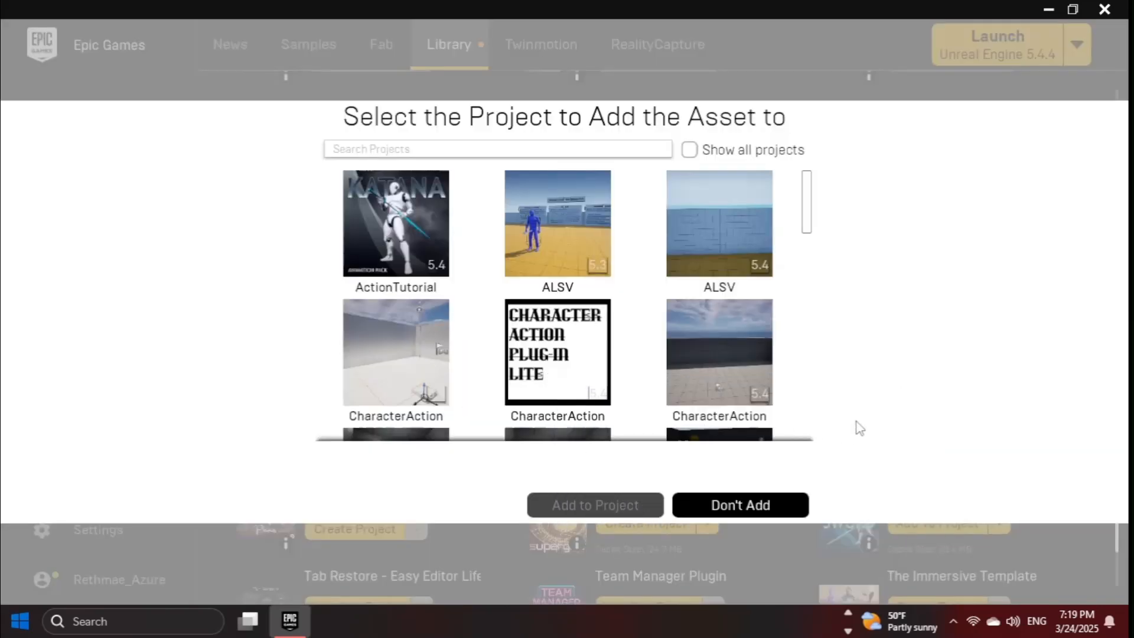
scroll(811, 235, down, 5)
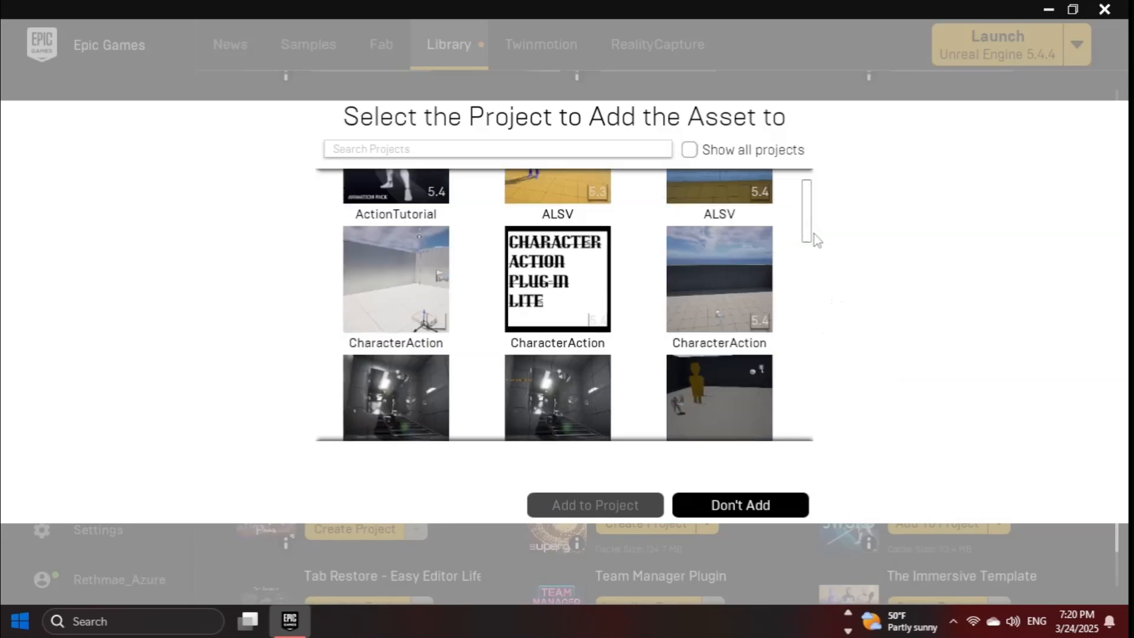
scroll(820, 238, up, 3)
scroll(820, 238, up, 1)
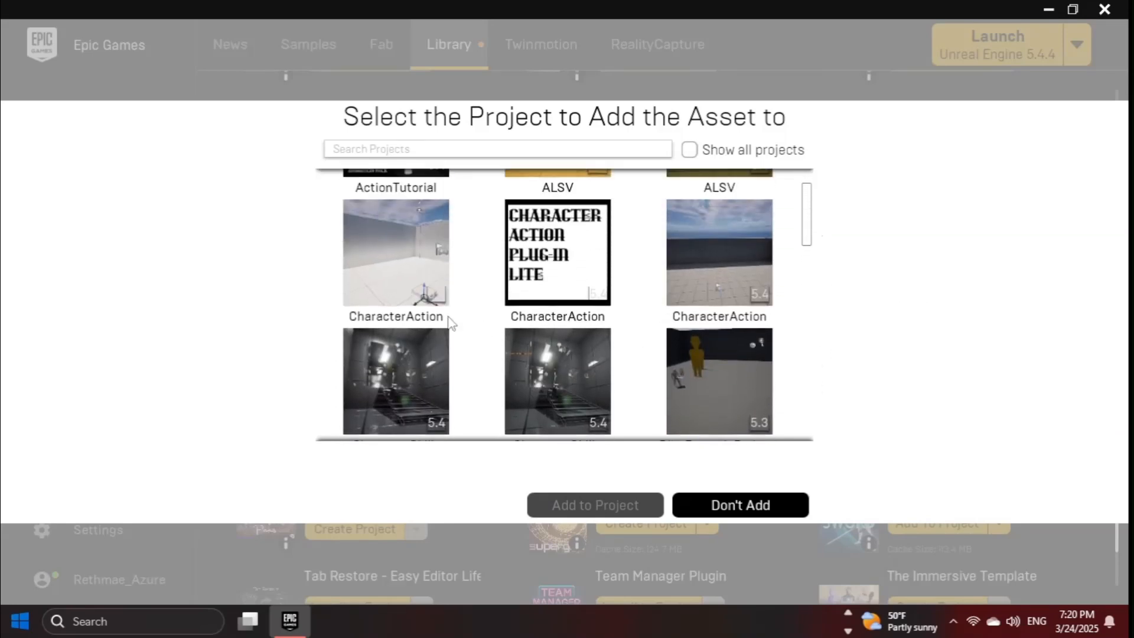
click(400, 273)
click(601, 508)
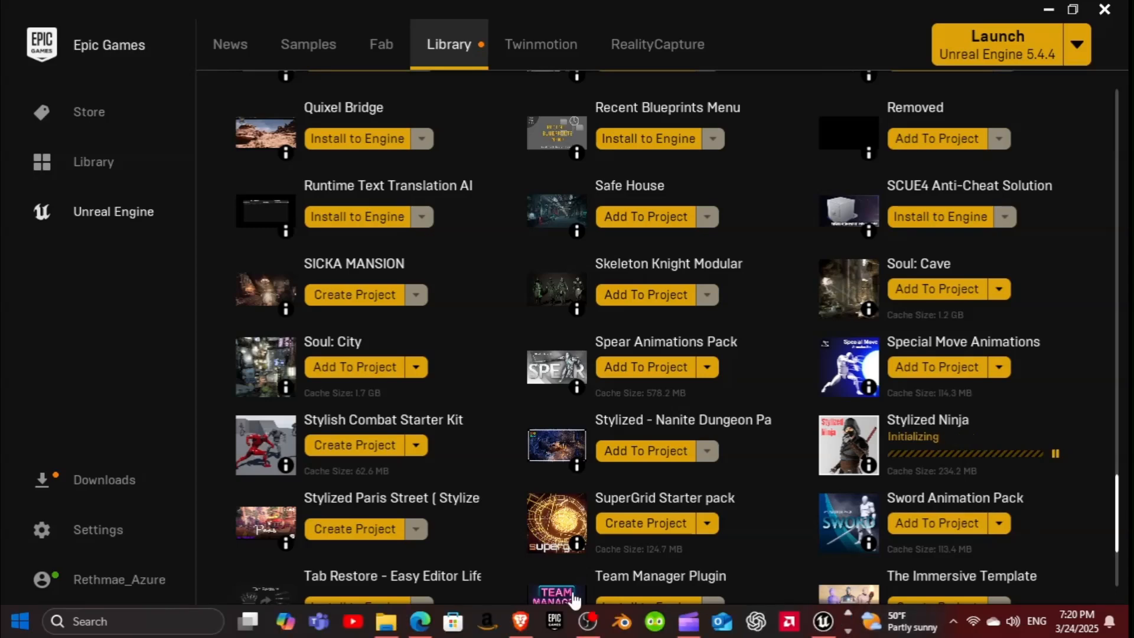
Step: Switch back to the CharacterAction project in Unreal Editor and show the Content folder in the Content Browser
mouse_move(823, 621)
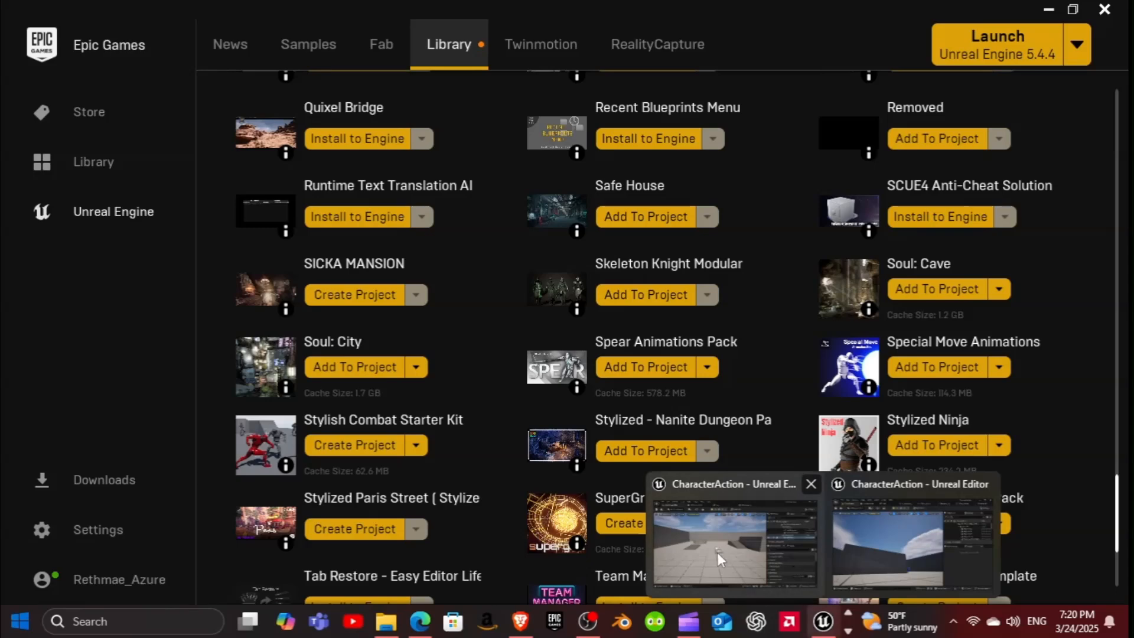
click(716, 554)
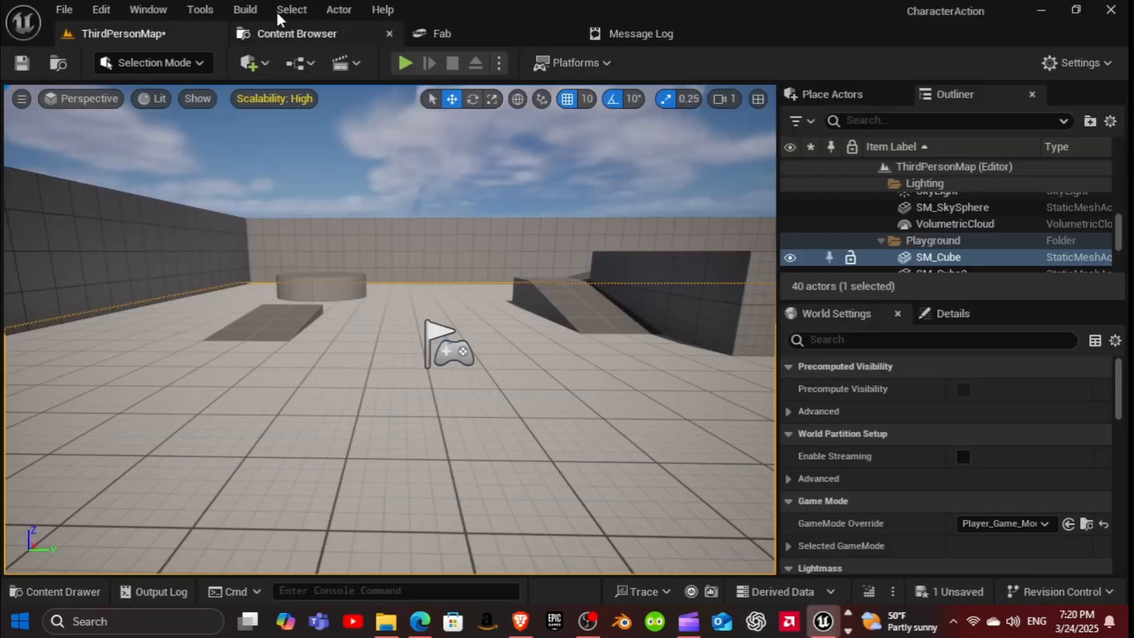
click(291, 34)
key(alt+Left)
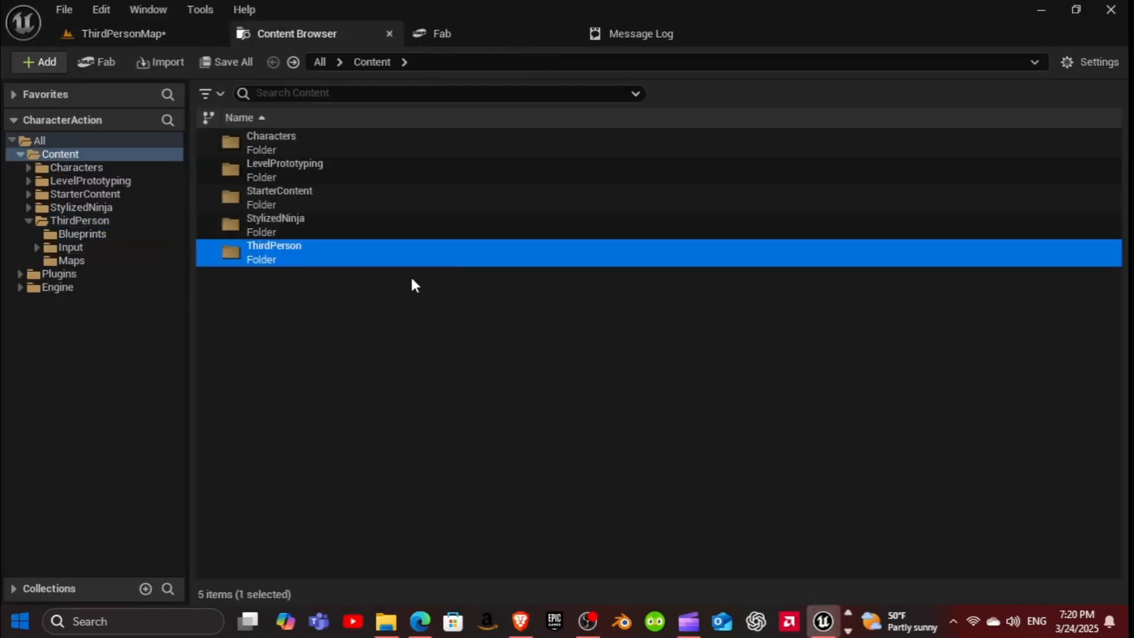
click(310, 349)
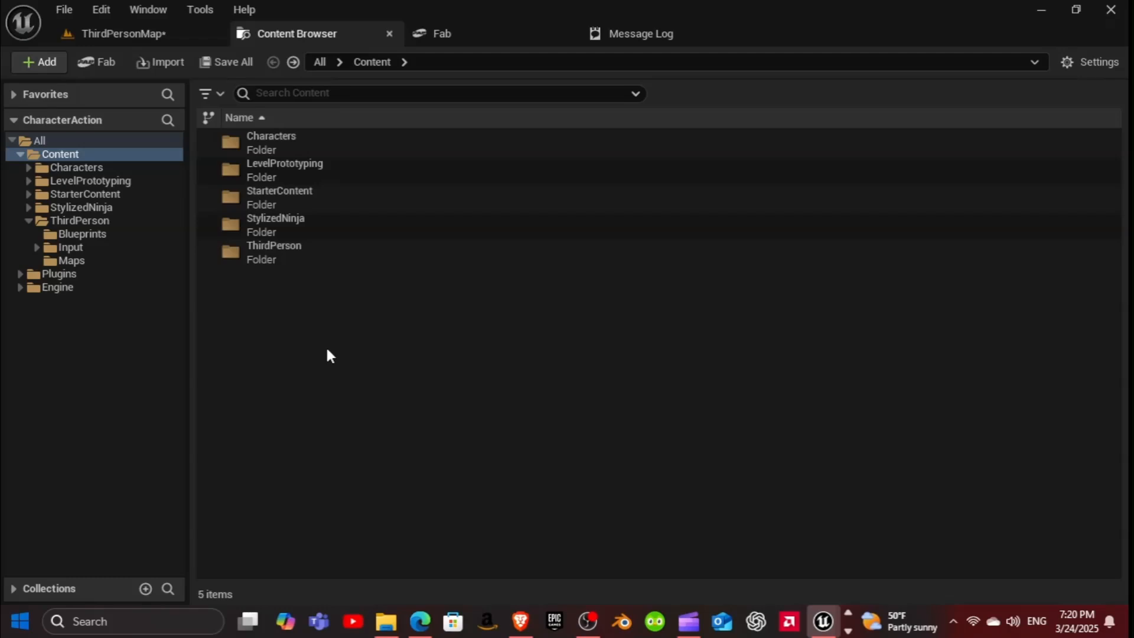
Step: Move the StylizedNinja folder into the Characters folder, agreeing to load its assets
click(233, 226)
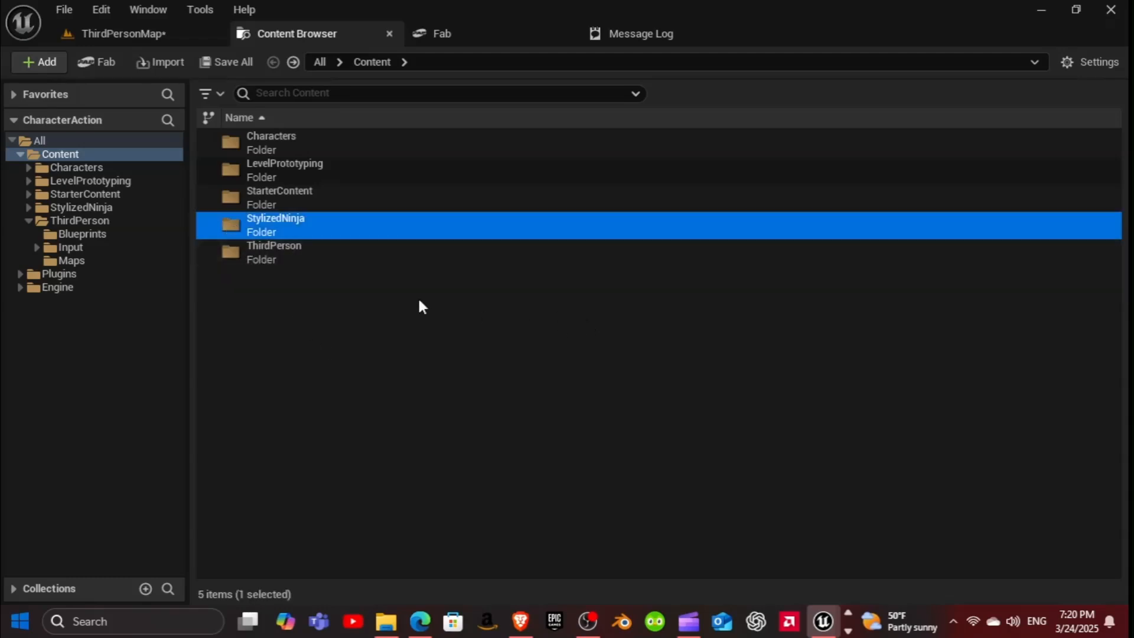
drag(243, 228, 238, 143)
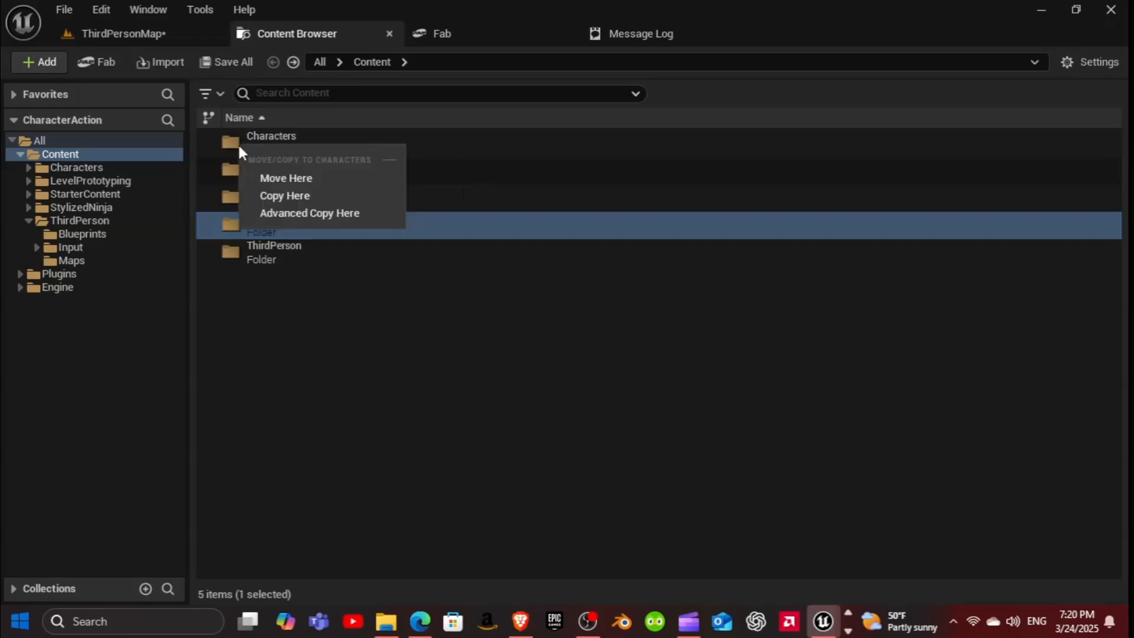
click(257, 179)
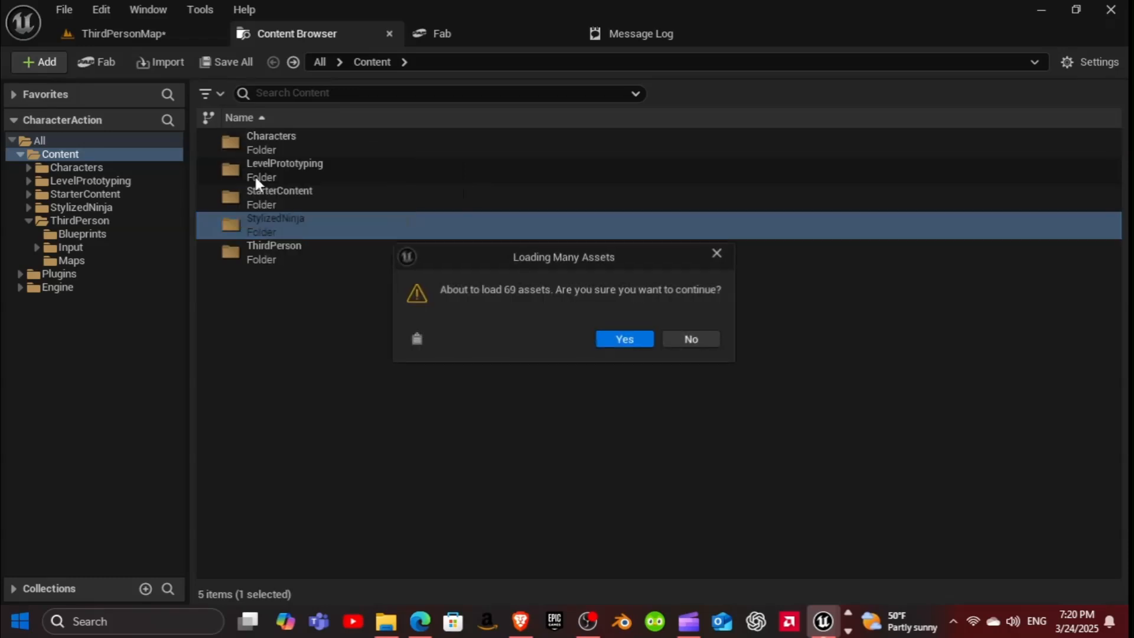
click(605, 339)
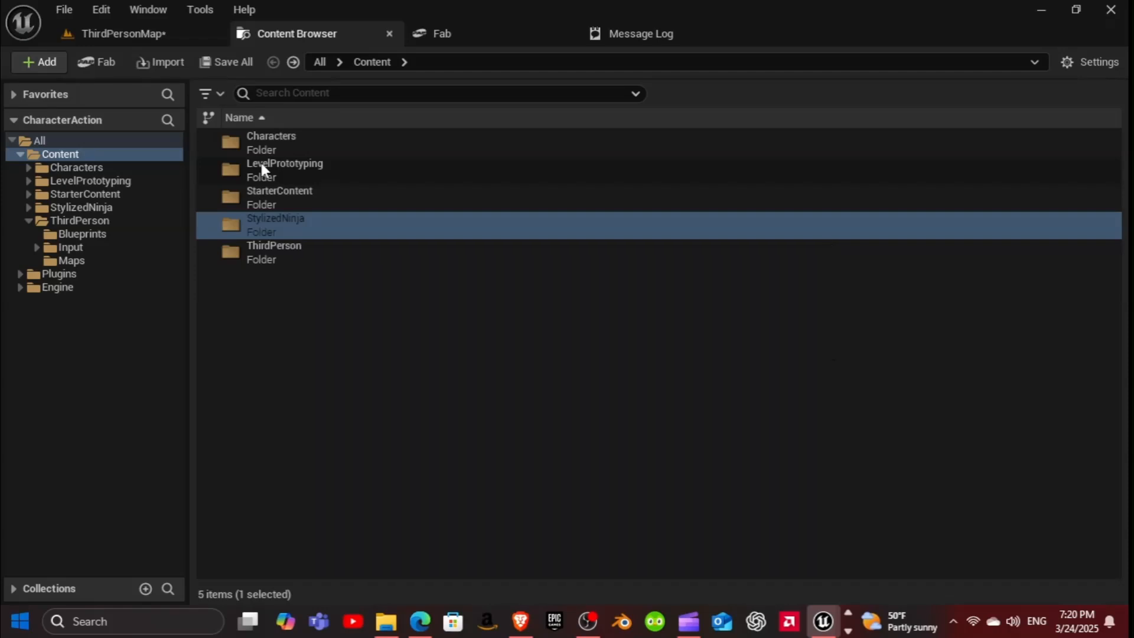
click(363, 324)
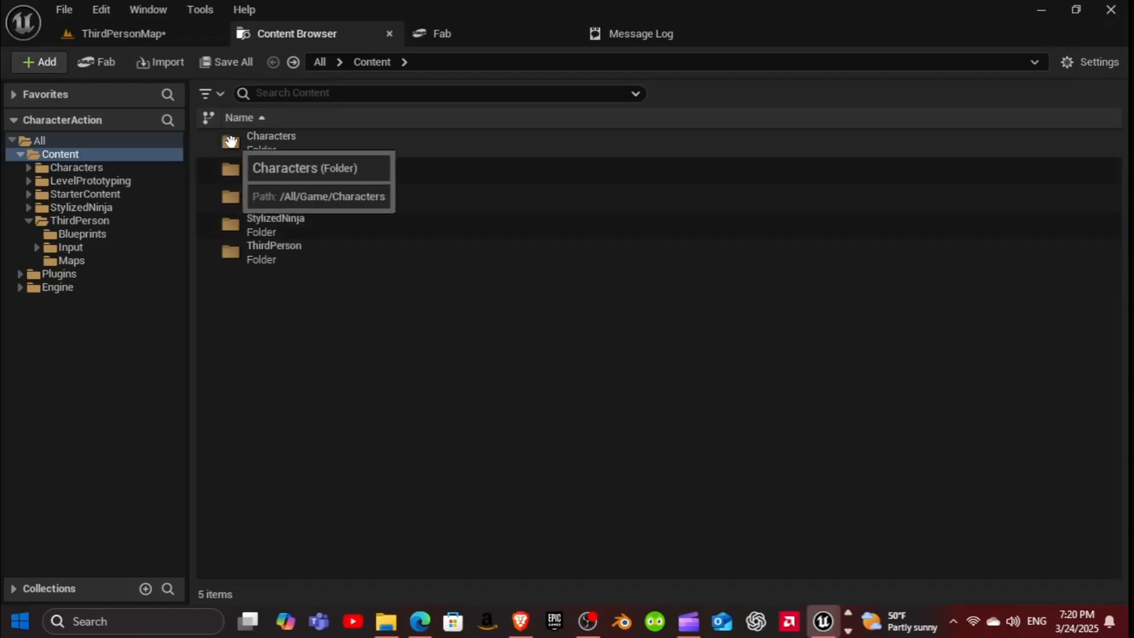
Step: Open UE4_Mannequin_Skeleton from Characters/StylizedNinja/Skeleton and dock its editor in the main window
double_click(230, 143)
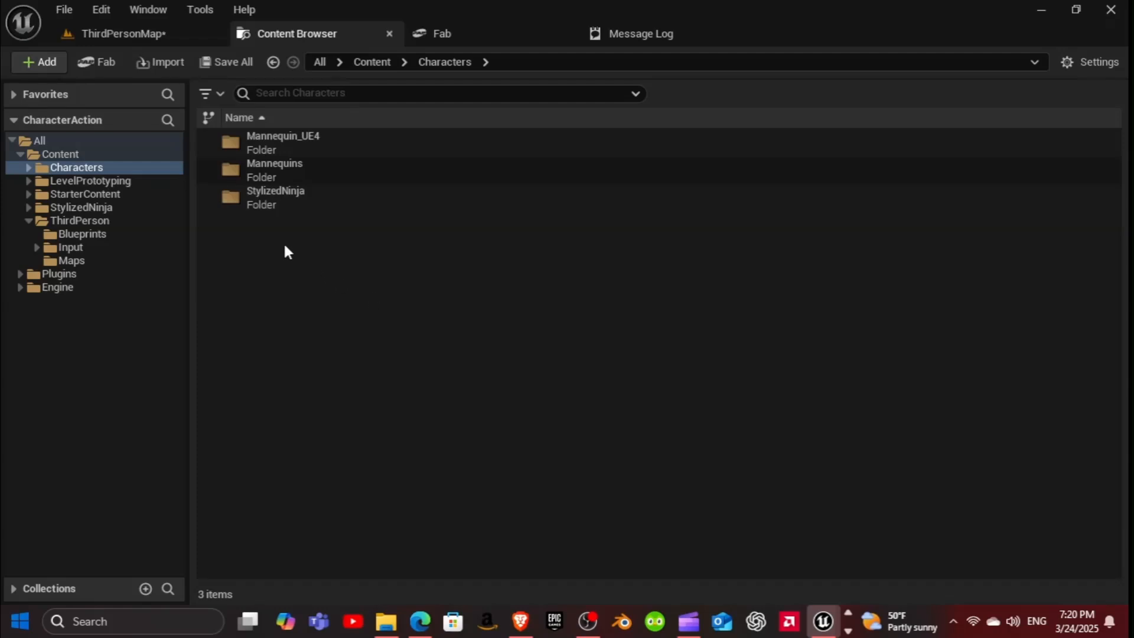
double_click(260, 195)
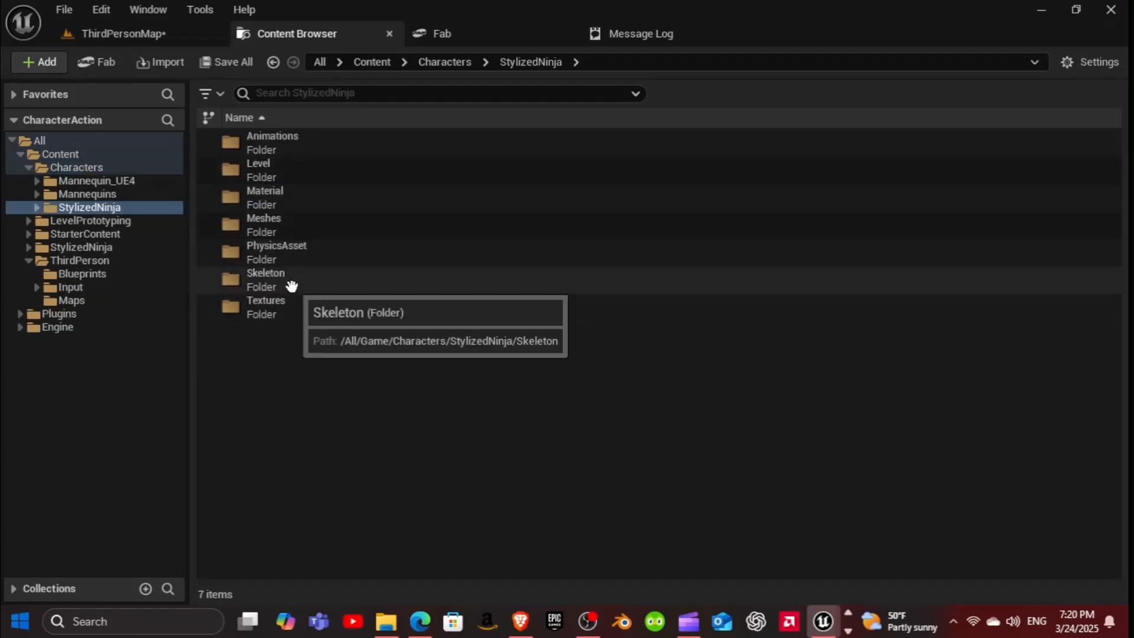
double_click(292, 286)
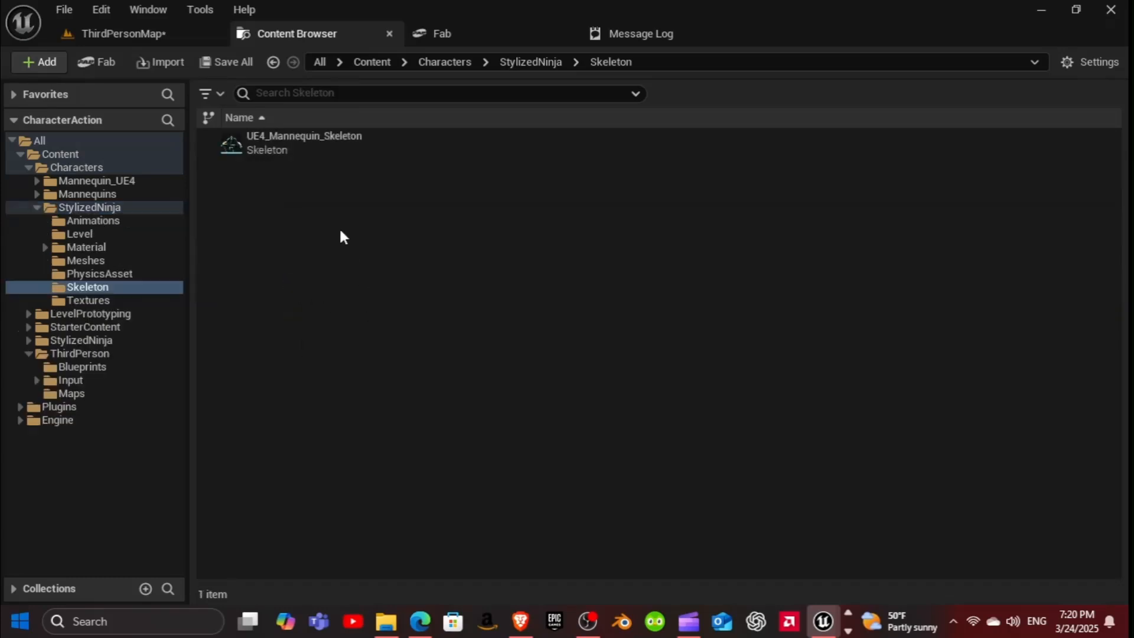
key(alt+Left)
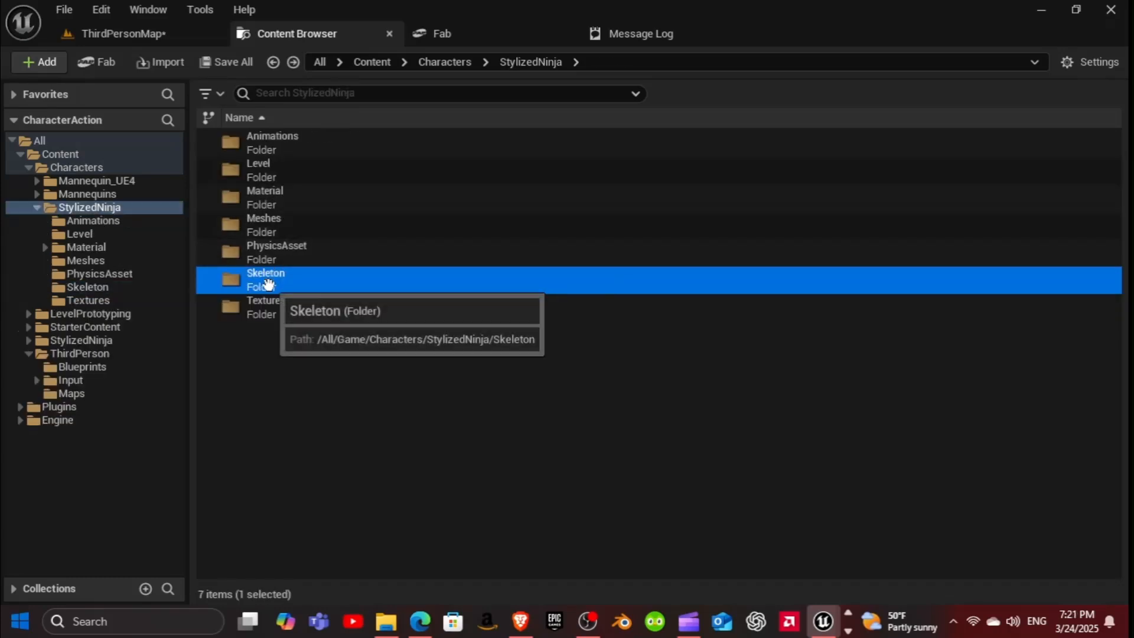
double_click(268, 286)
double_click(276, 143)
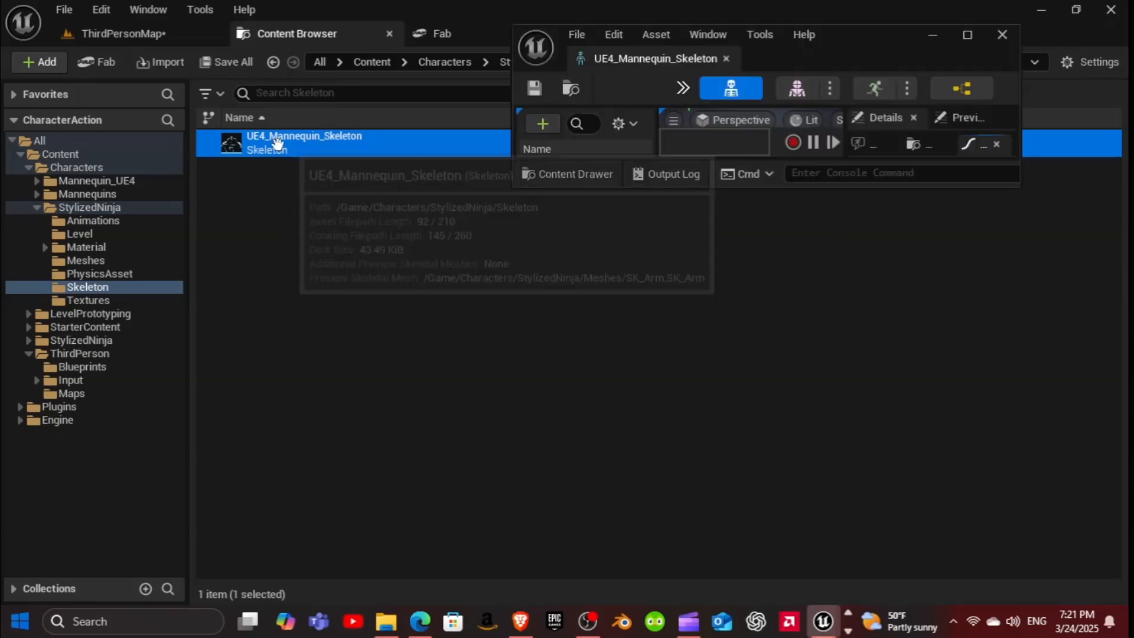
drag(695, 62, 758, 29)
Step: Create a skeleton from the SK_NinjaFull skeletal mesh in StylizedNinja's Meshes folder, keeping the default name
click(289, 32)
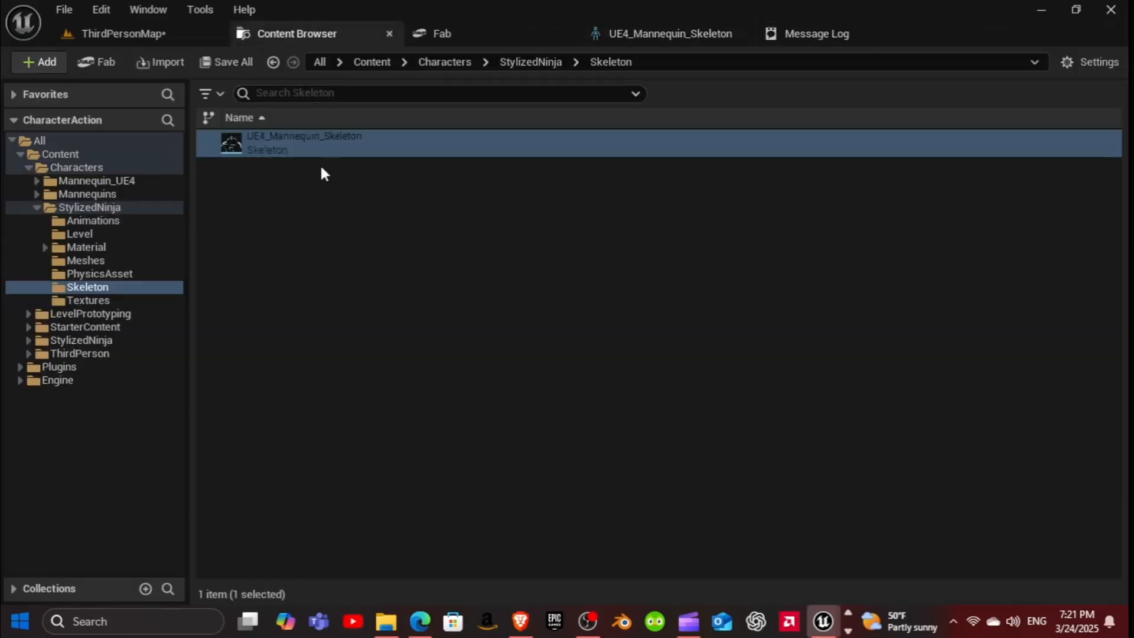
key(alt+Left)
double_click(252, 227)
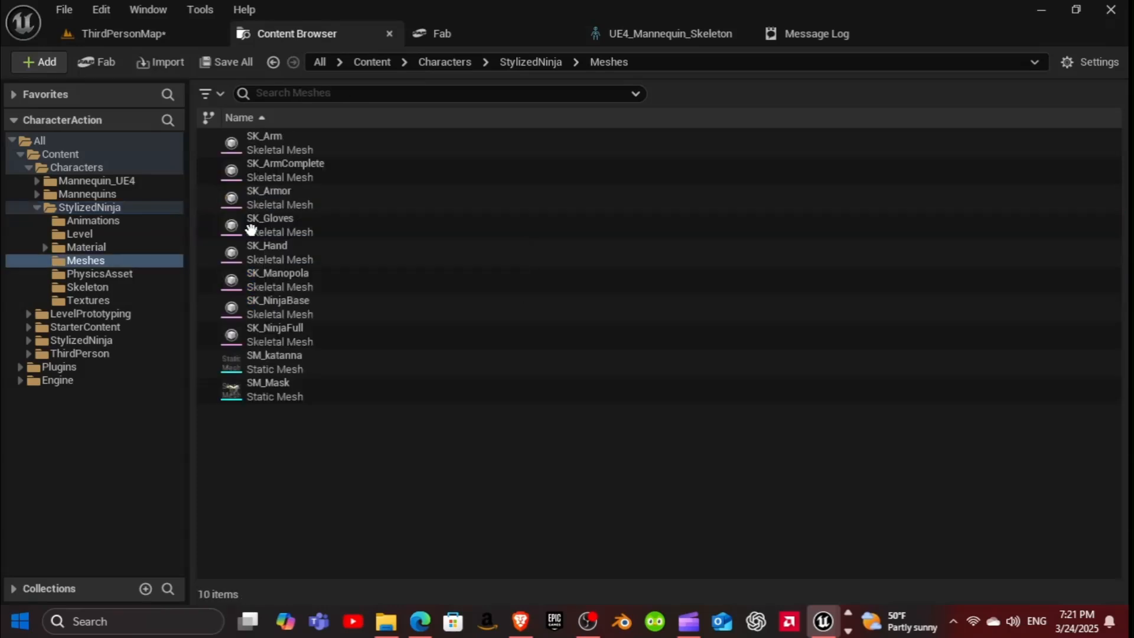
click(273, 338)
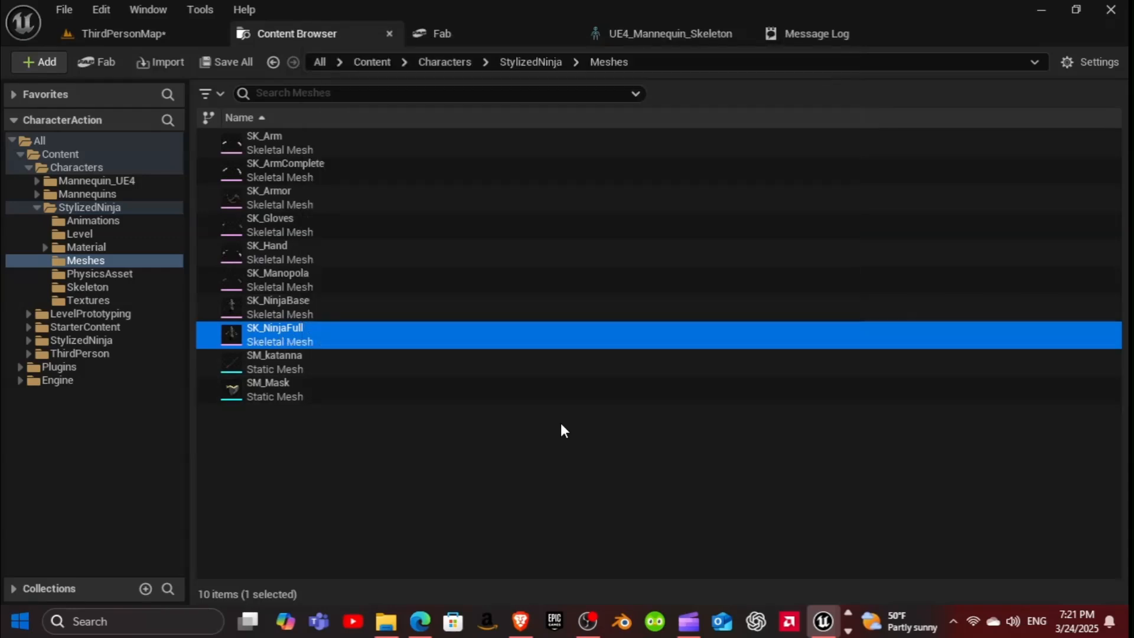
right_click(337, 342)
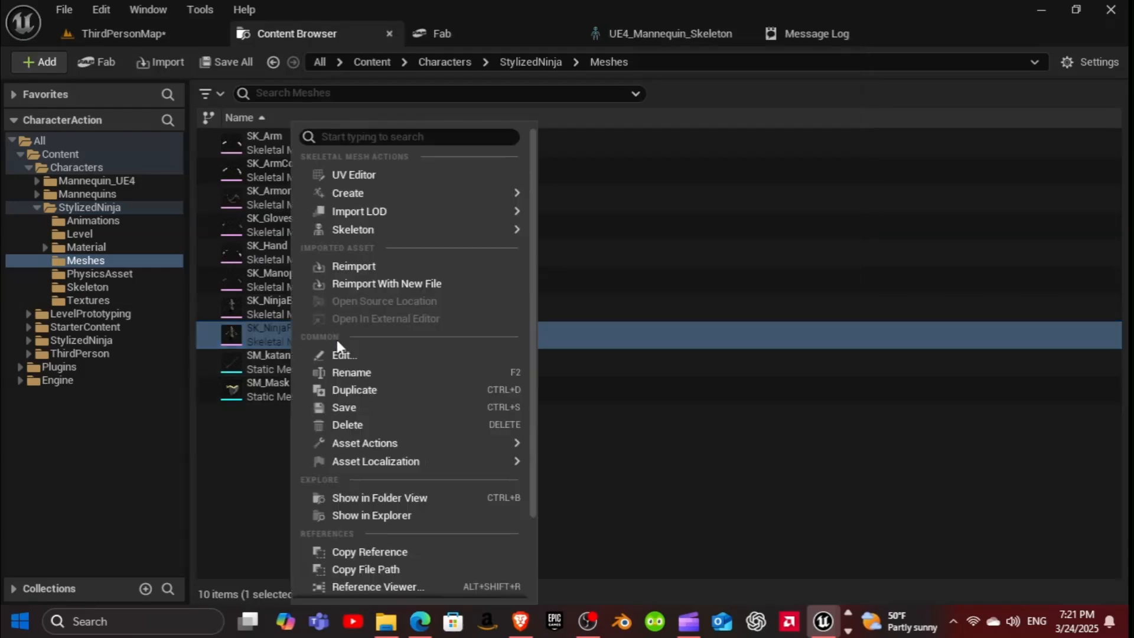
mouse_move(514, 193)
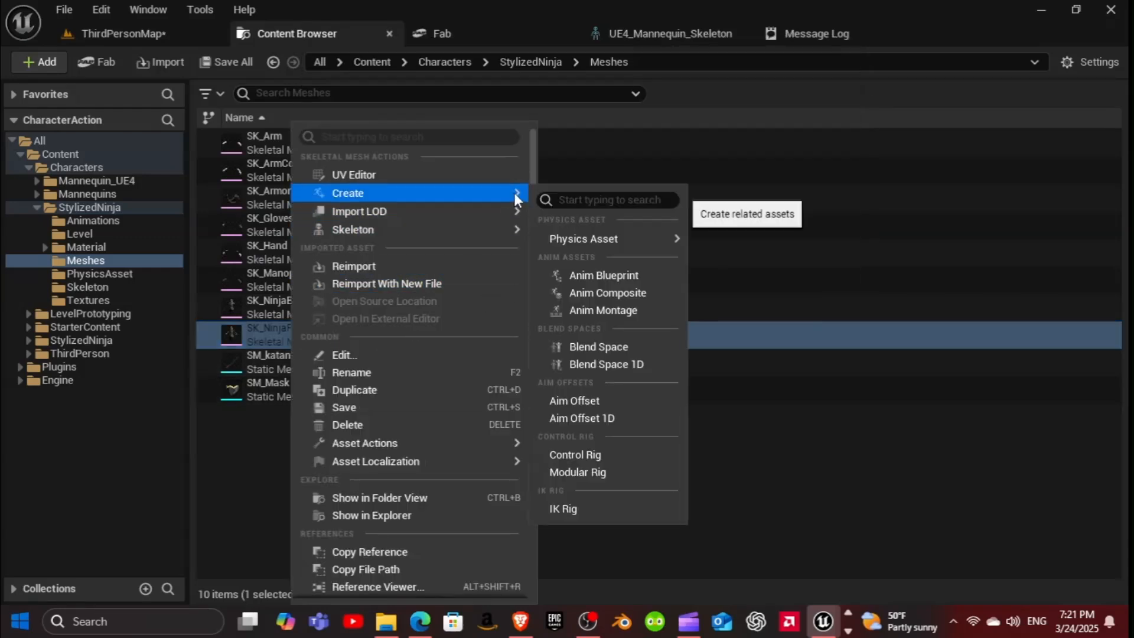
mouse_move(498, 229)
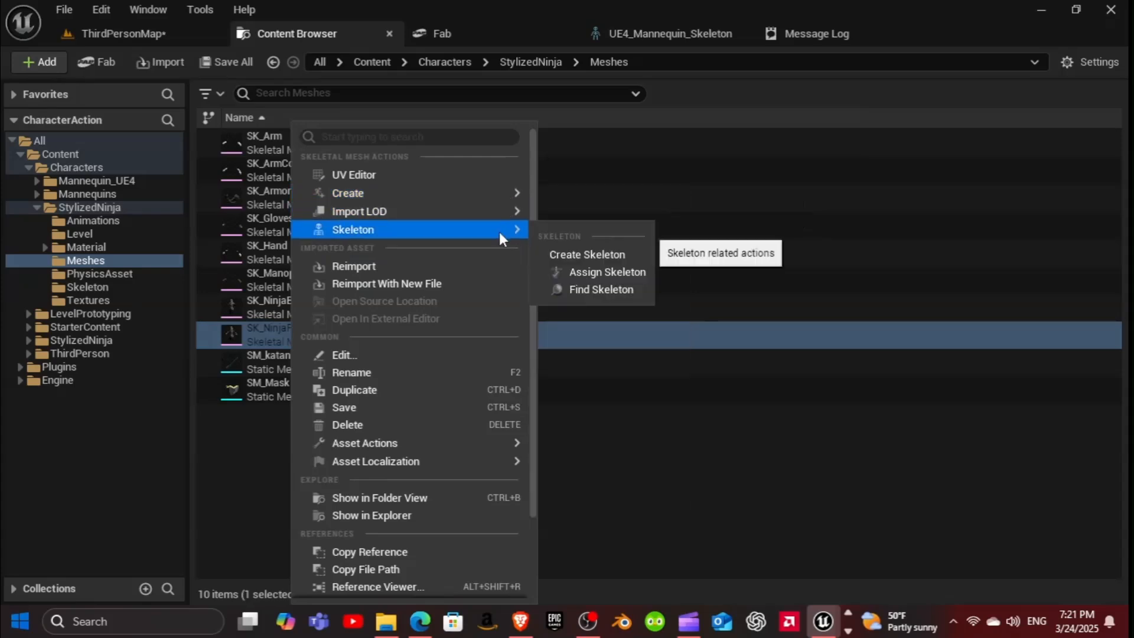
click(603, 253)
key(Return)
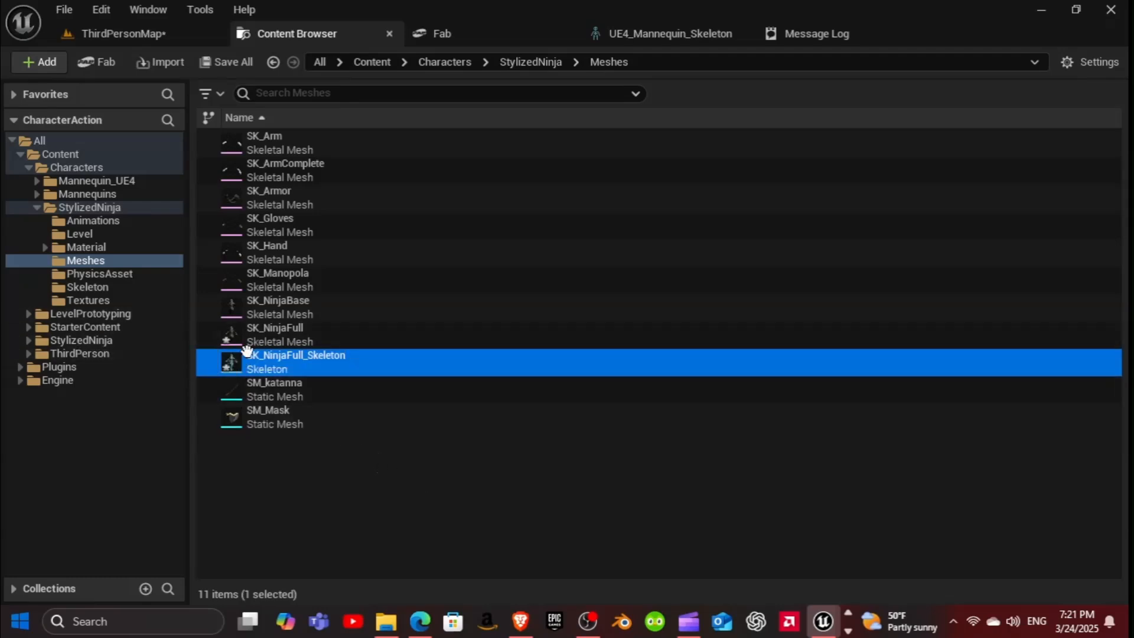
Step: Move SK_NinjaFull_Skeleton into StylizedNinja's Skeleton folder and open that folder
drag(230, 363, 92, 290)
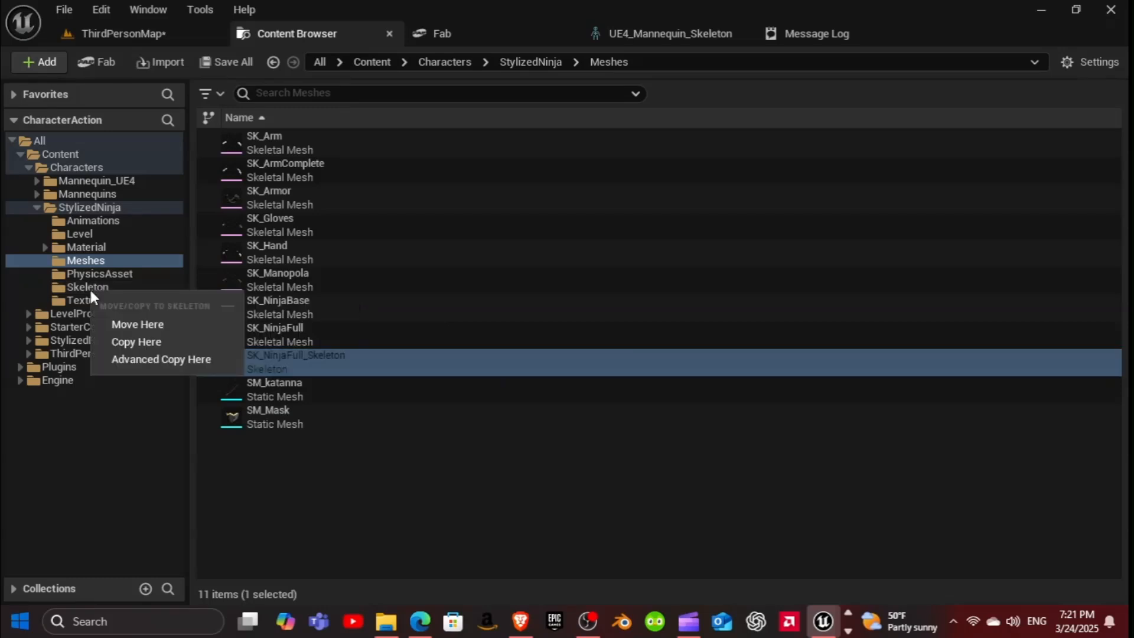
click(121, 323)
key(BackSpace)
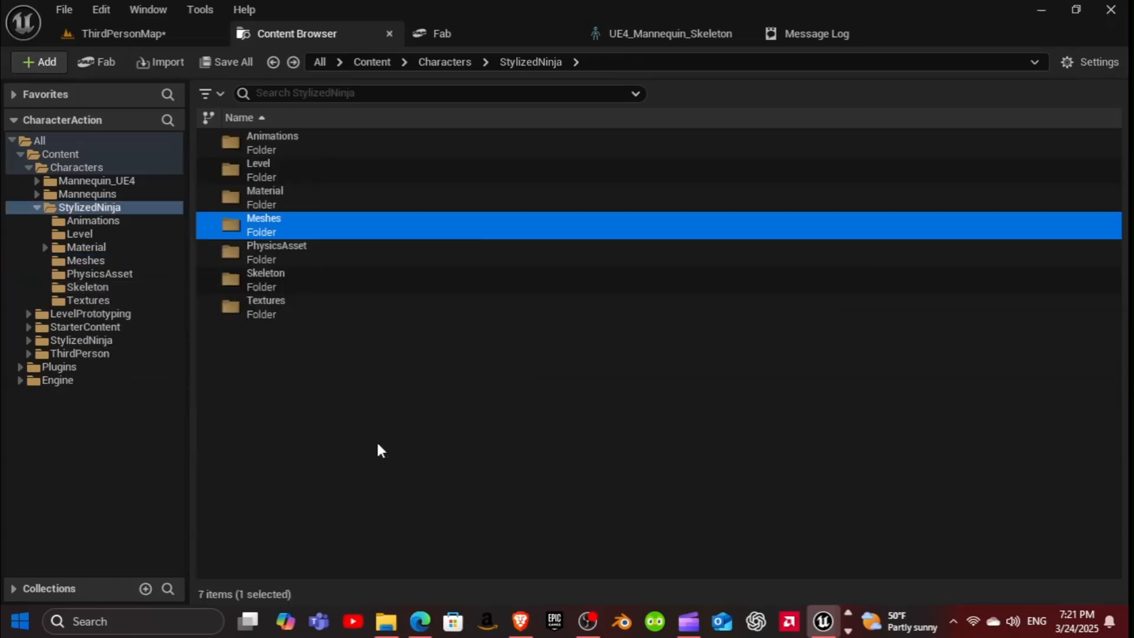
double_click(254, 286)
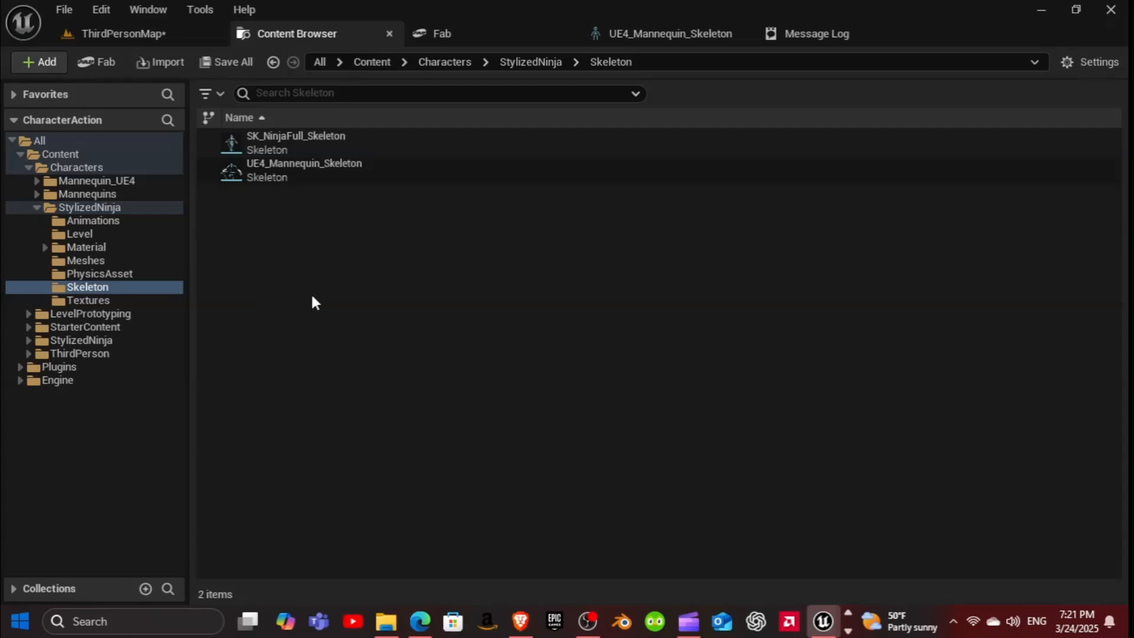
Step: Delete UE4_Mannequin_Skeleton from StylizedNinja's Skeleton folder, replacing its references with SK_NinjaFull_Skeleton
click(265, 169)
right_click(267, 170)
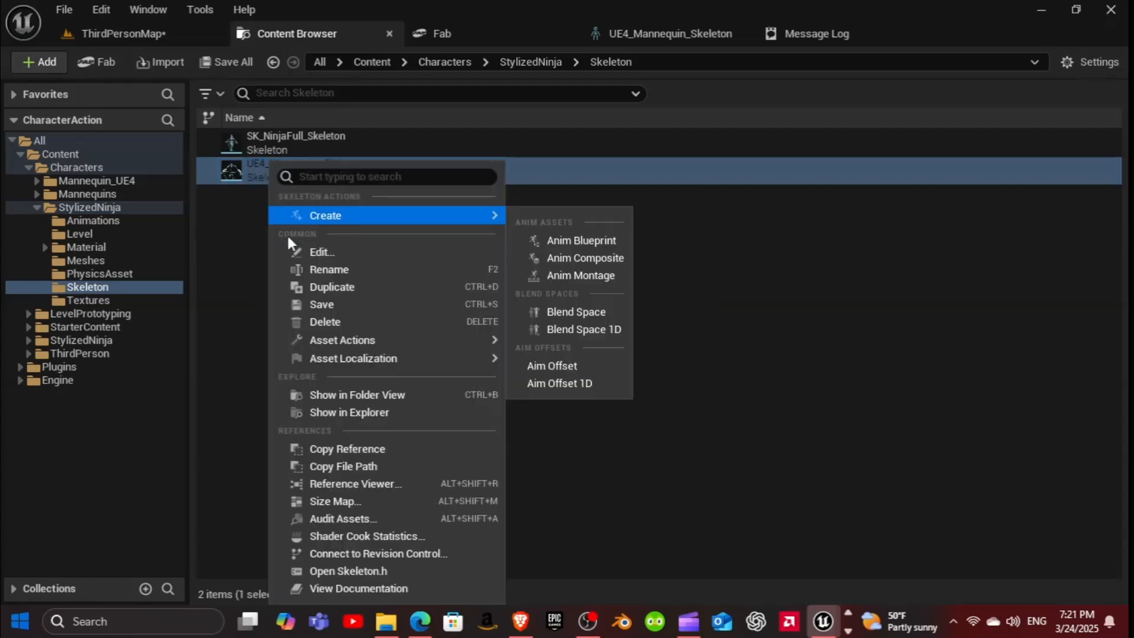
click(316, 322)
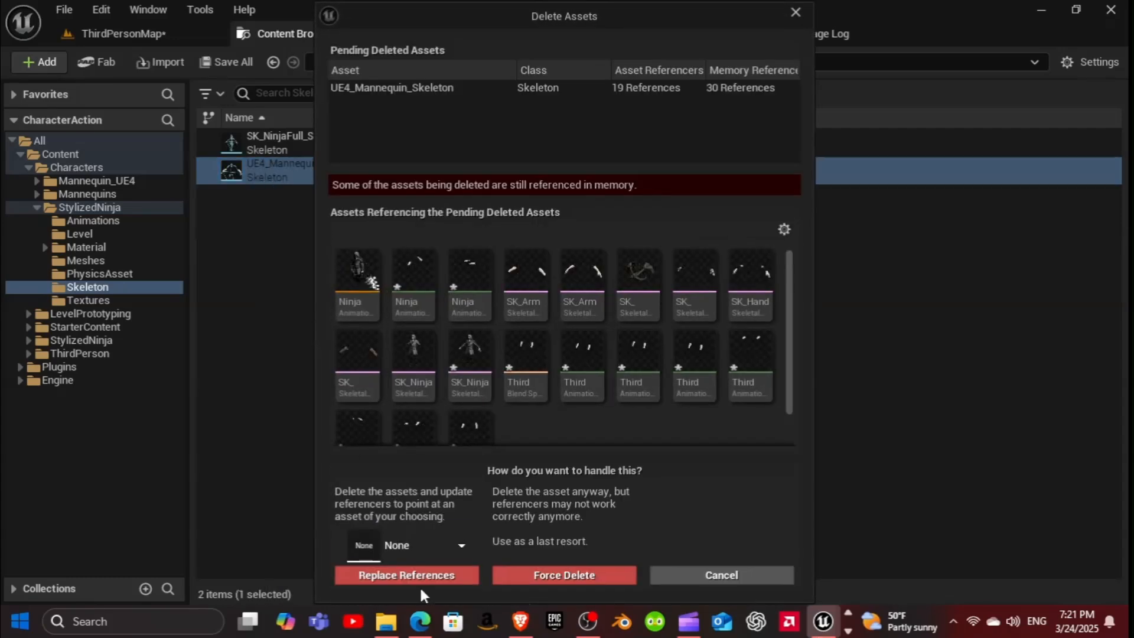
click(424, 546)
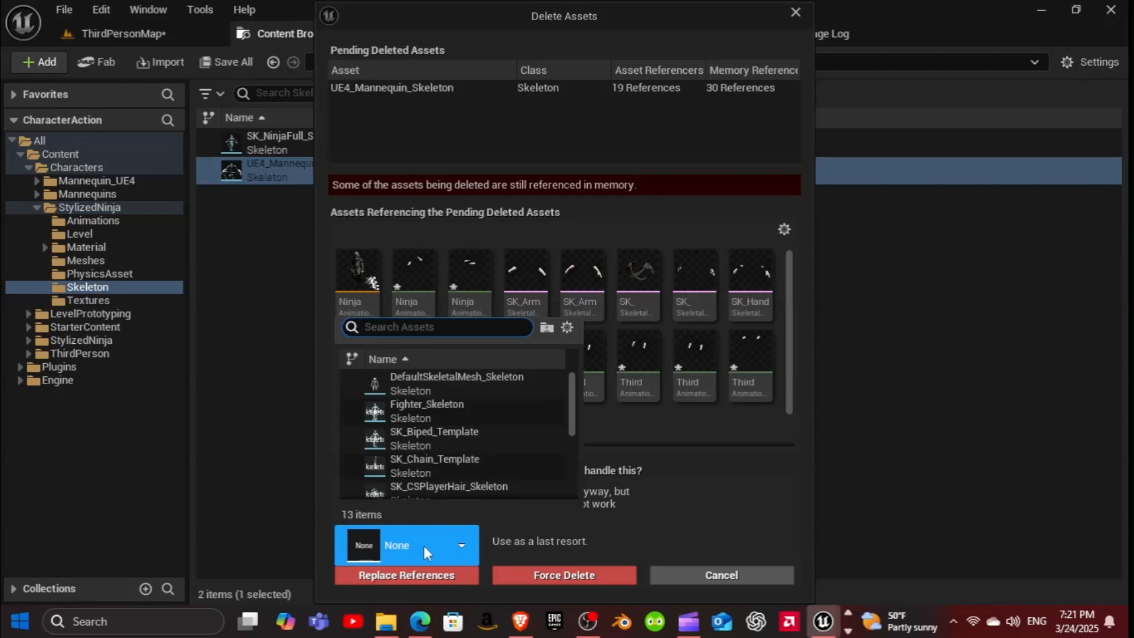
text(sk)
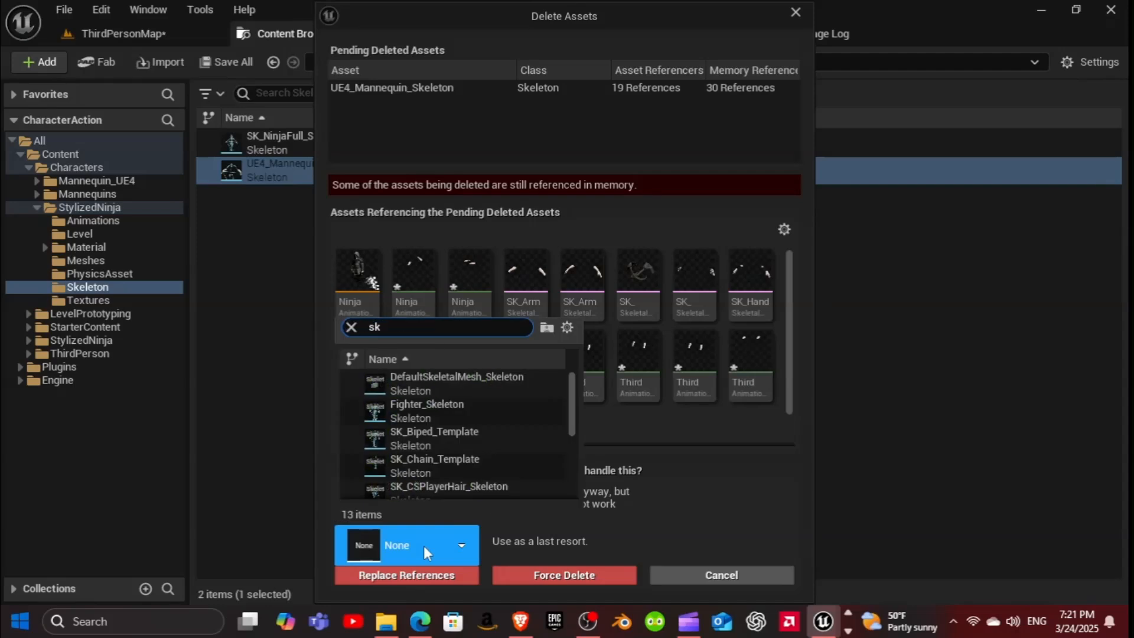
text( nin)
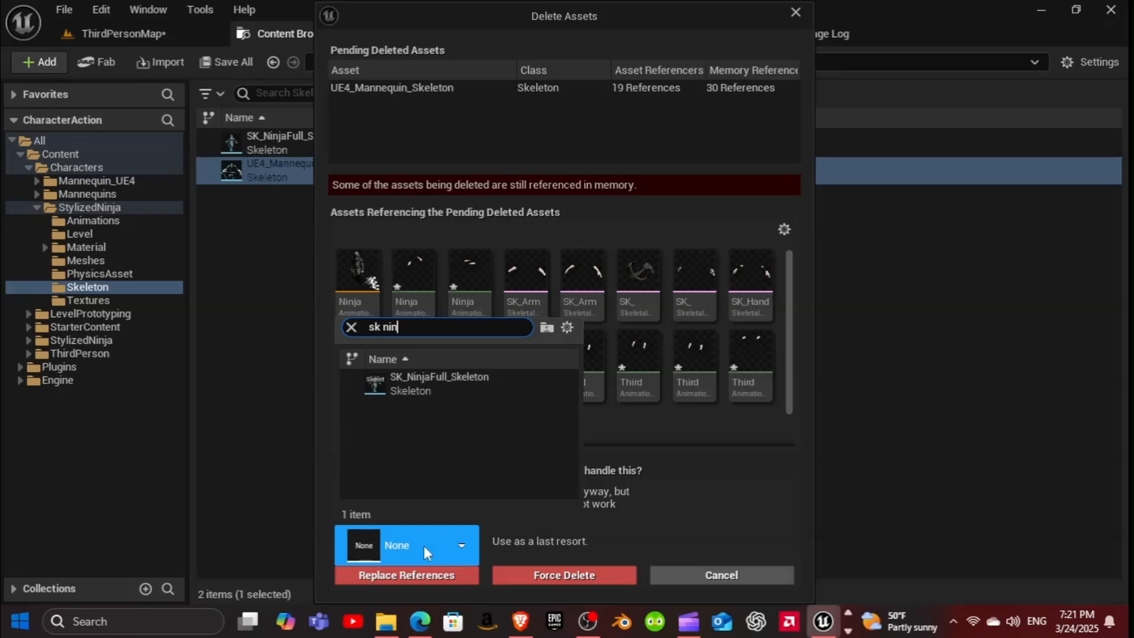
click(423, 384)
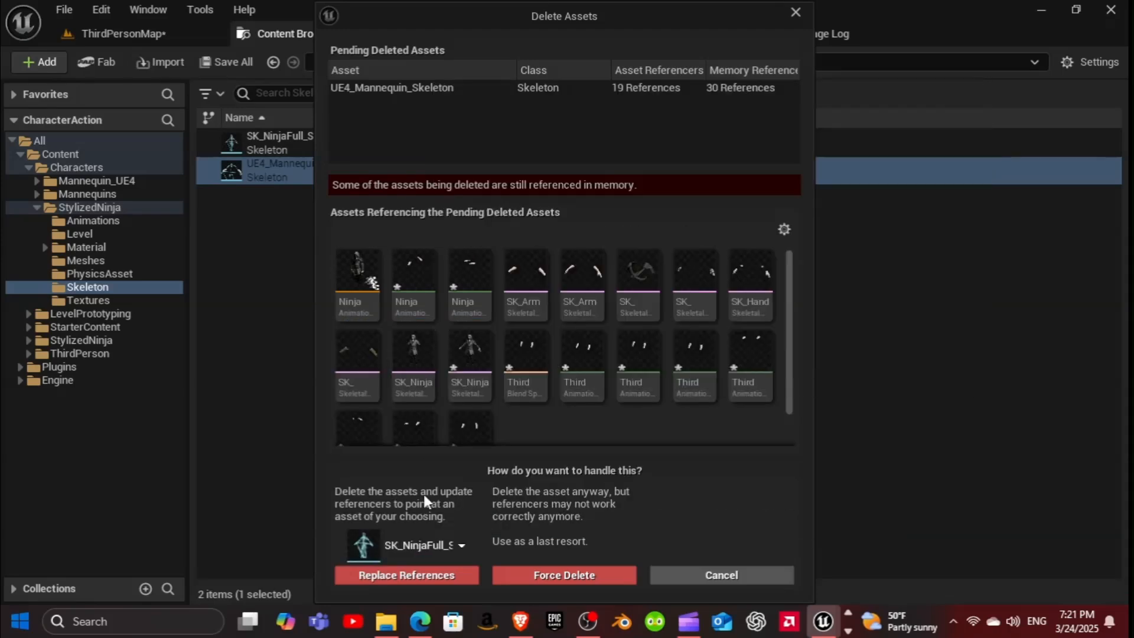
click(447, 577)
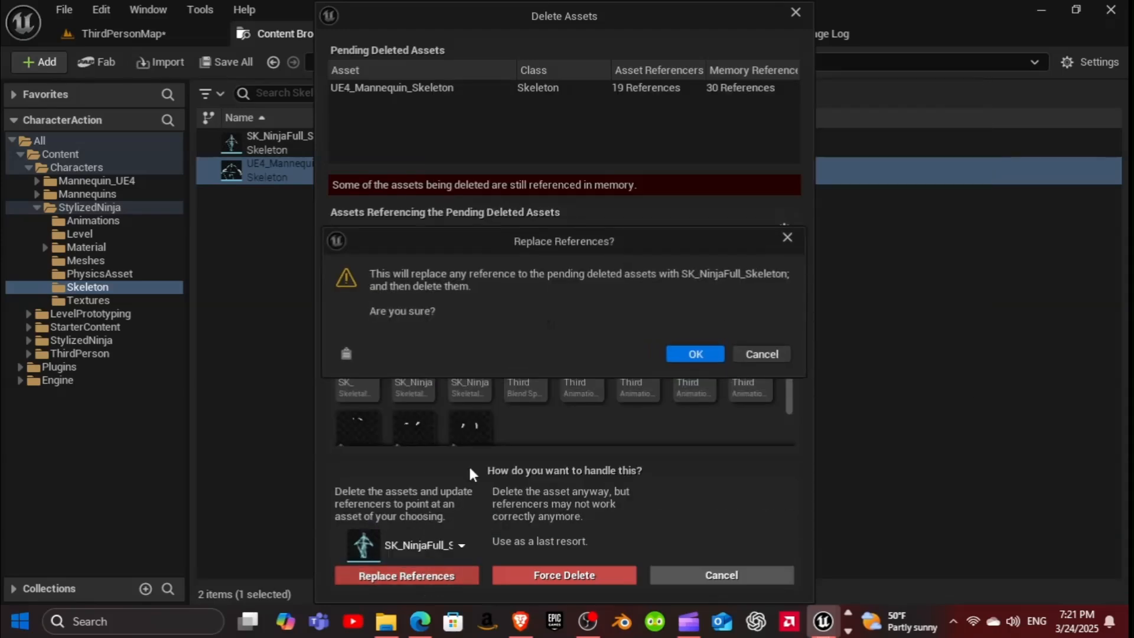
click(680, 355)
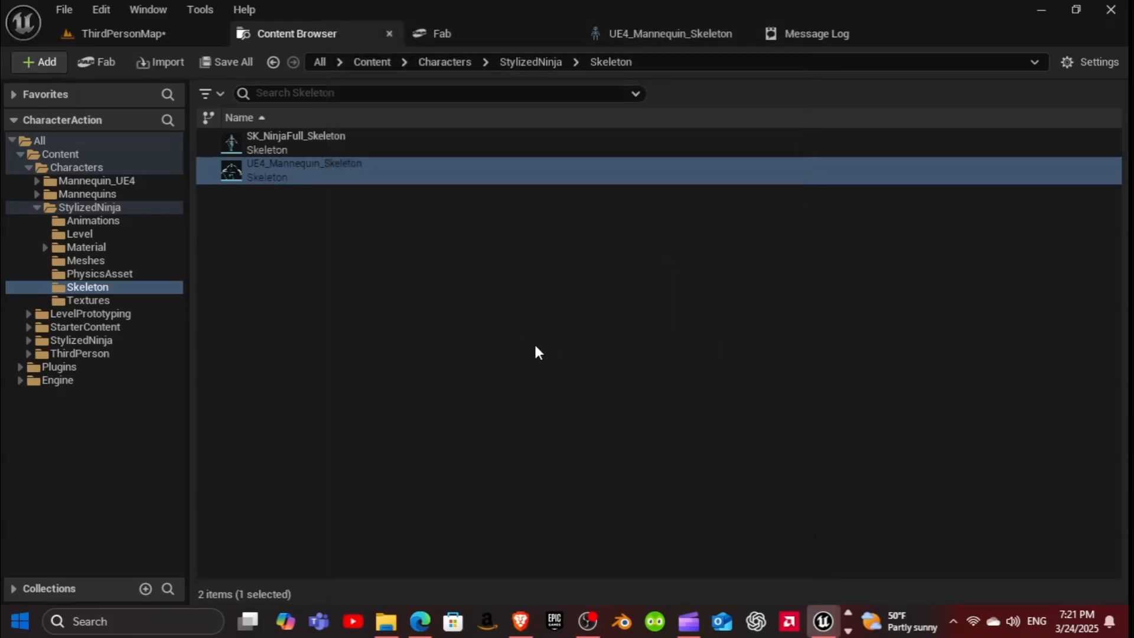
click(611, 498)
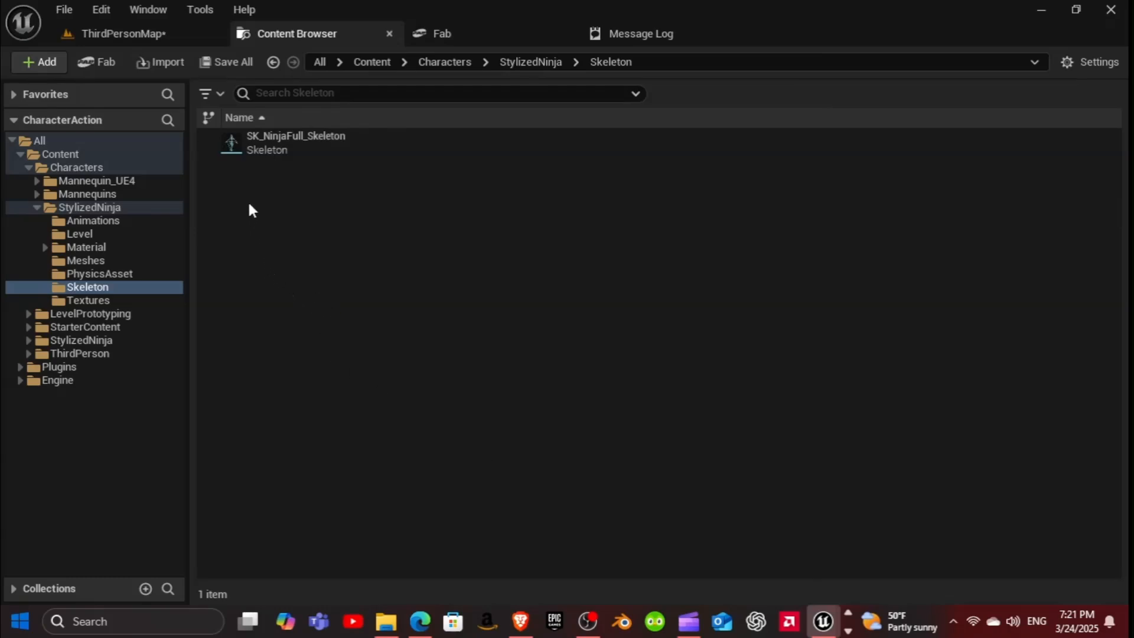
Step: Open SK_NinjaFull_Skeleton and dock its editor in the main window
double_click(259, 140)
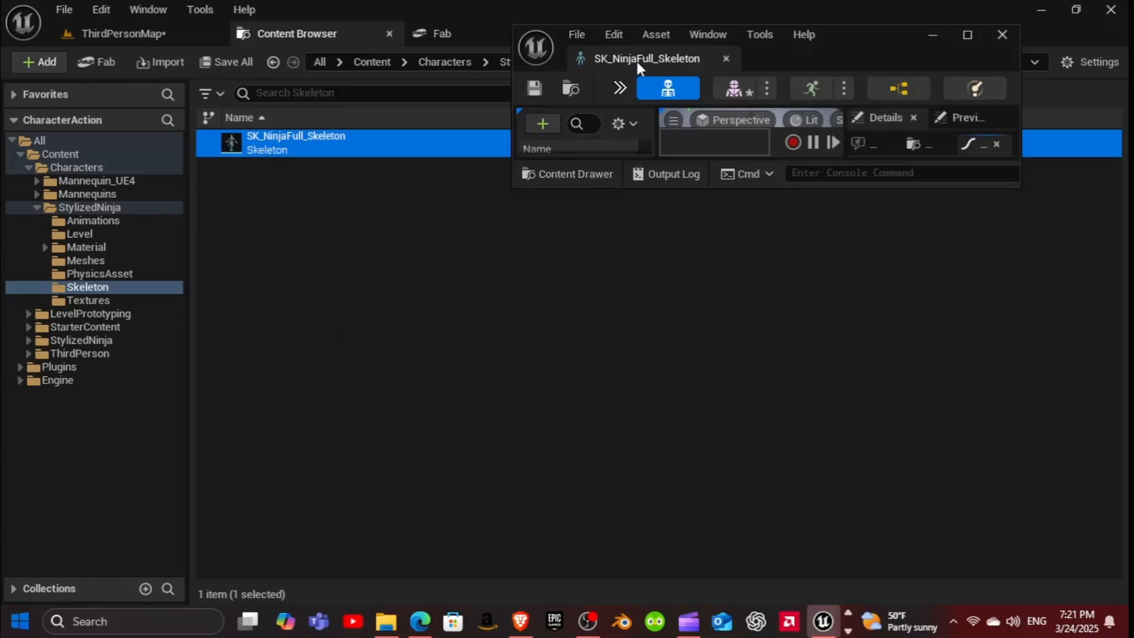
drag(637, 62, 803, 37)
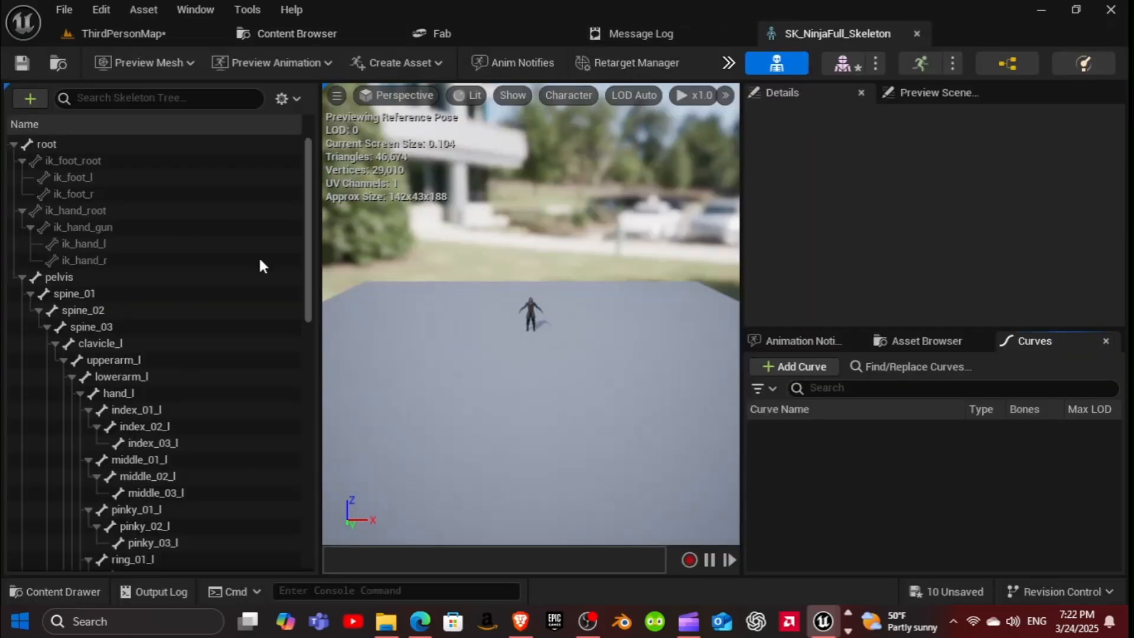
scroll(531, 282, up, 3)
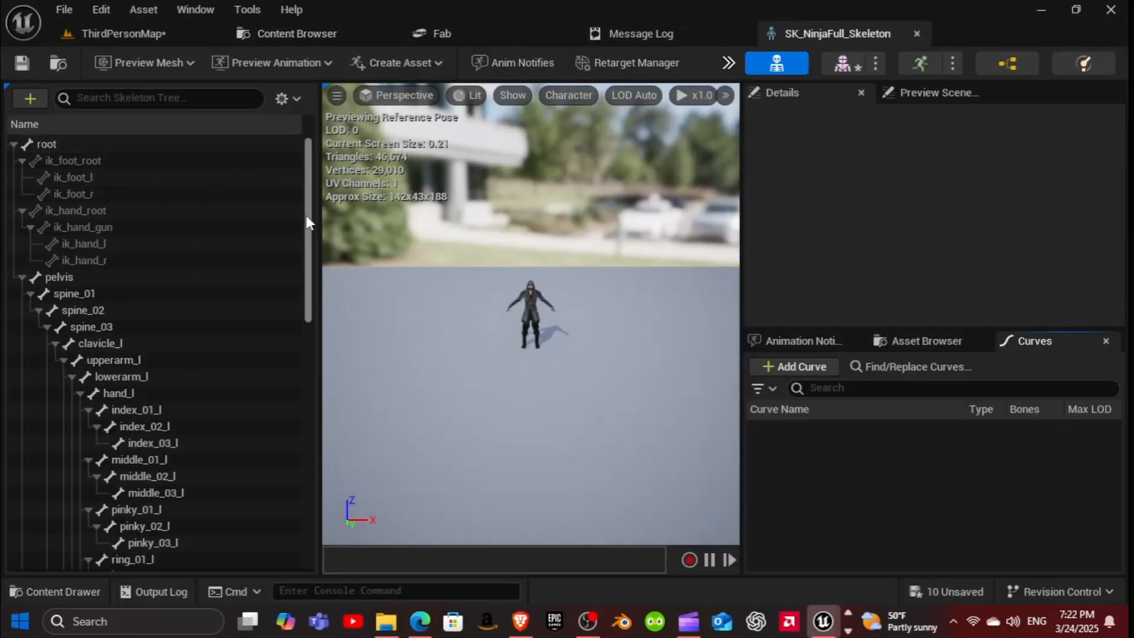
scroll(385, 233, up, 5)
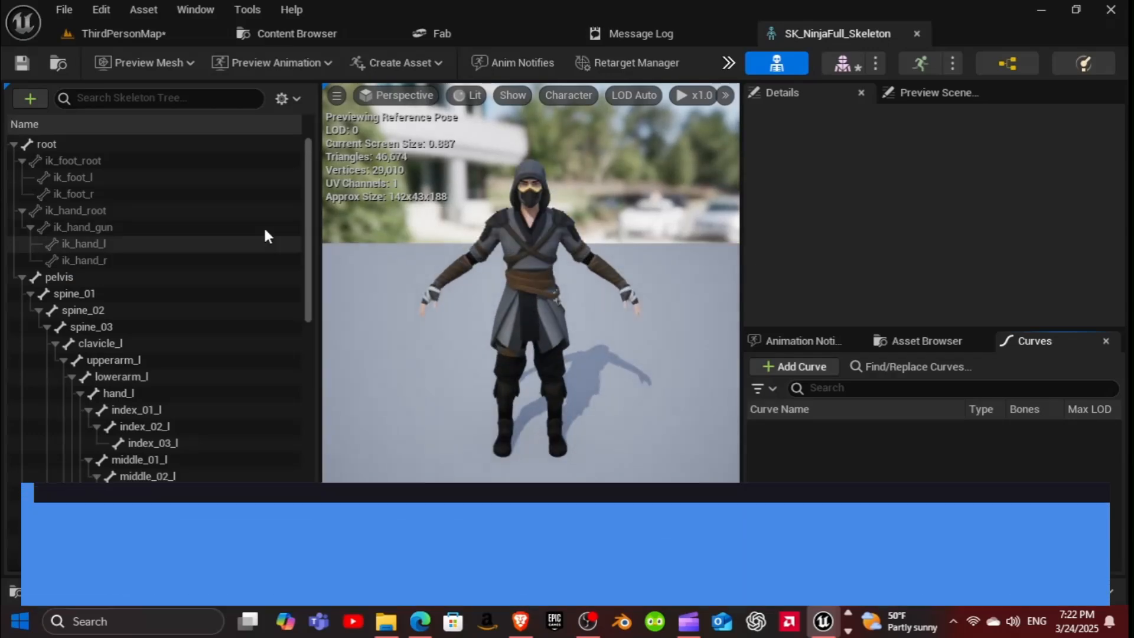
Step: Show the retargeting options in the skeleton tree and look through the bones' translation retargeting modes
click(291, 98)
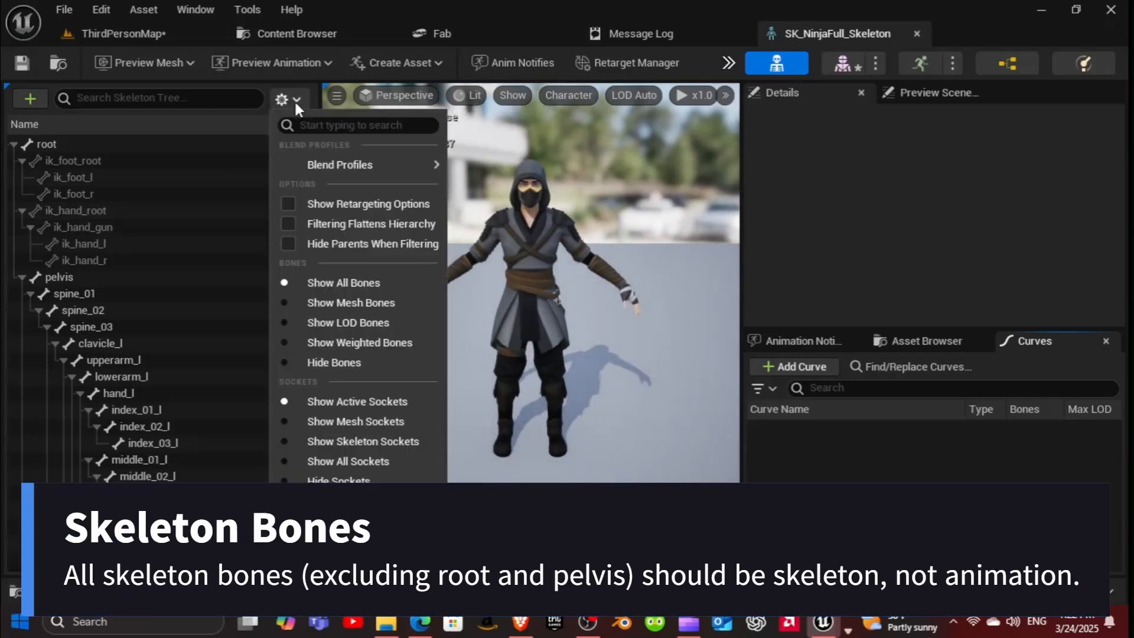
click(288, 203)
click(119, 327)
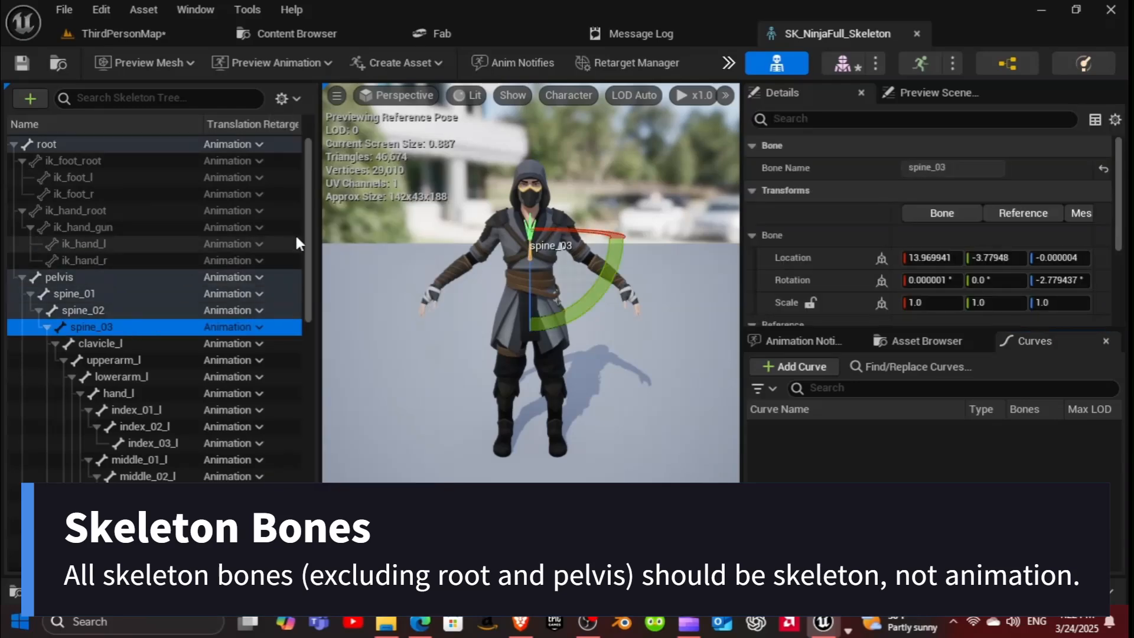
drag(309, 237, 301, 485)
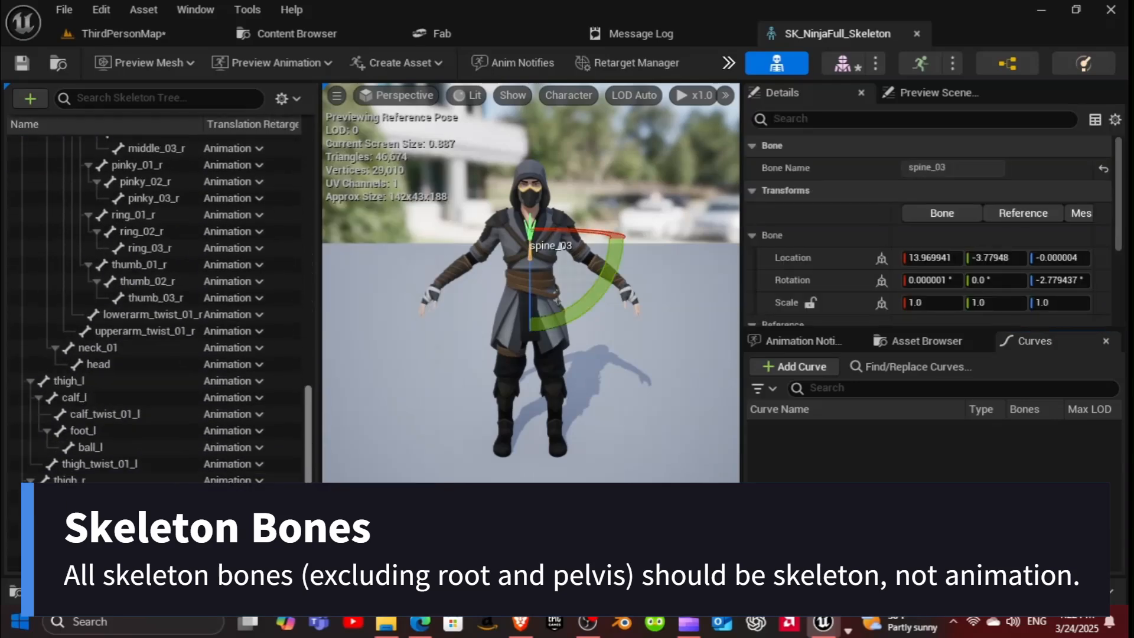
scroll(129, 387, up, 8)
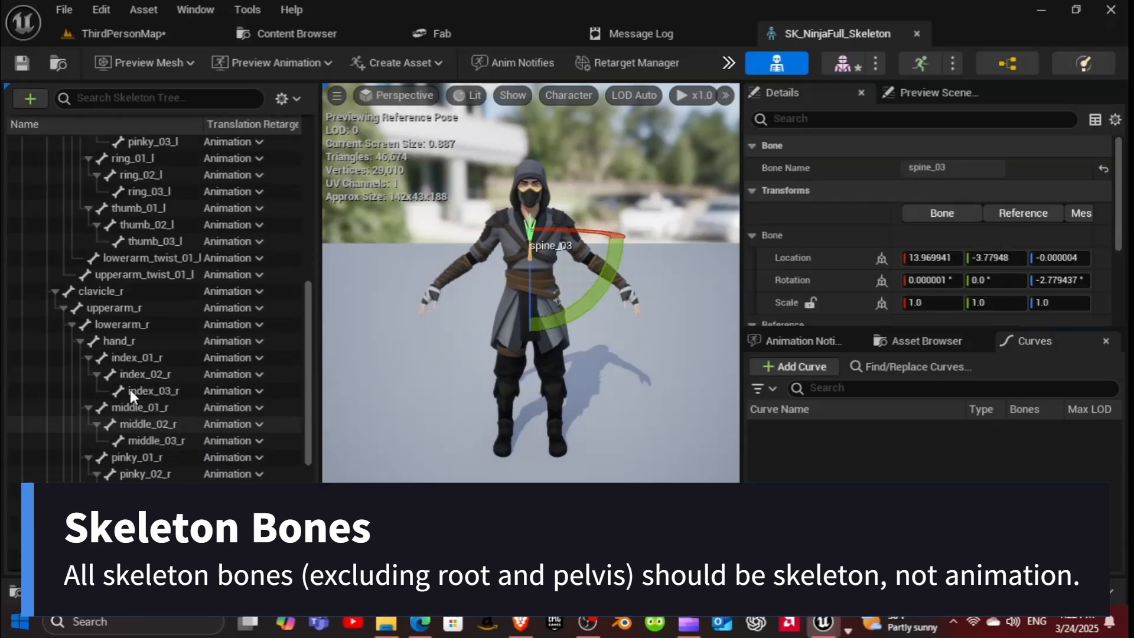
scroll(129, 387, up, 5)
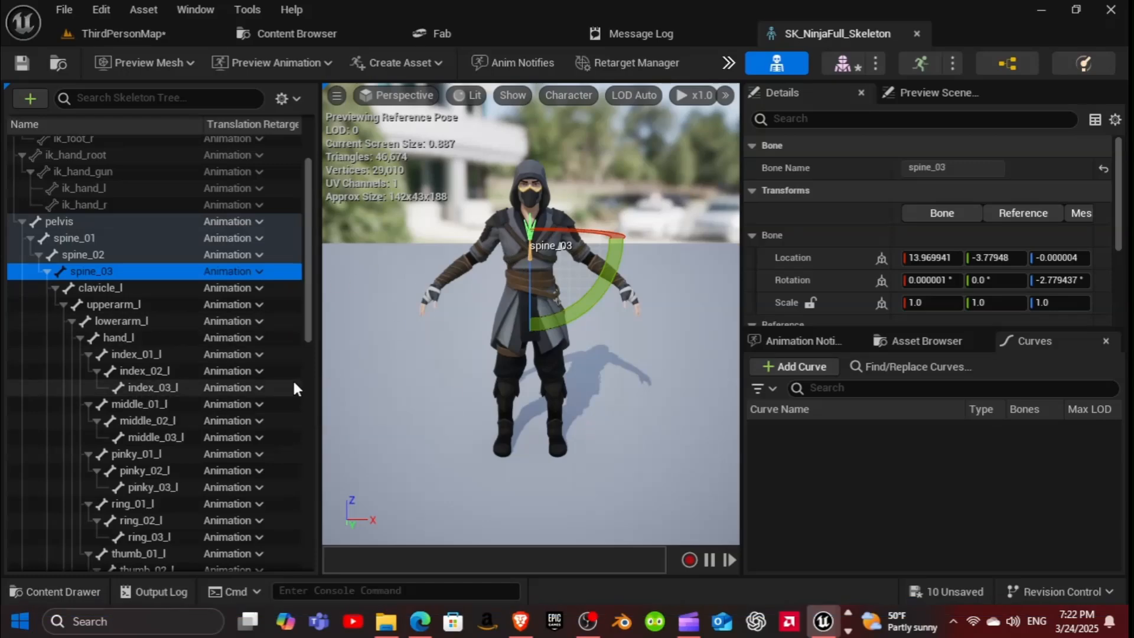
Step: Recursively set translation retargeting to Skeleton for all bones from spine_01 through thigh_twist_01_r, leaving out root, pelvis and the IK bones
click(62, 237)
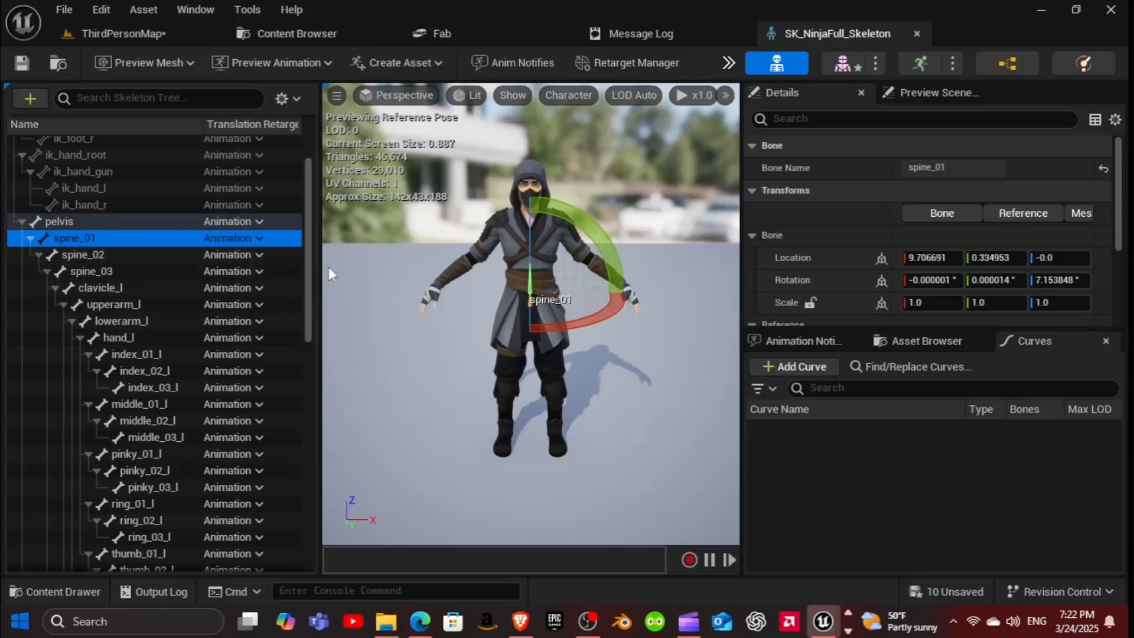
drag(309, 278, 277, 537)
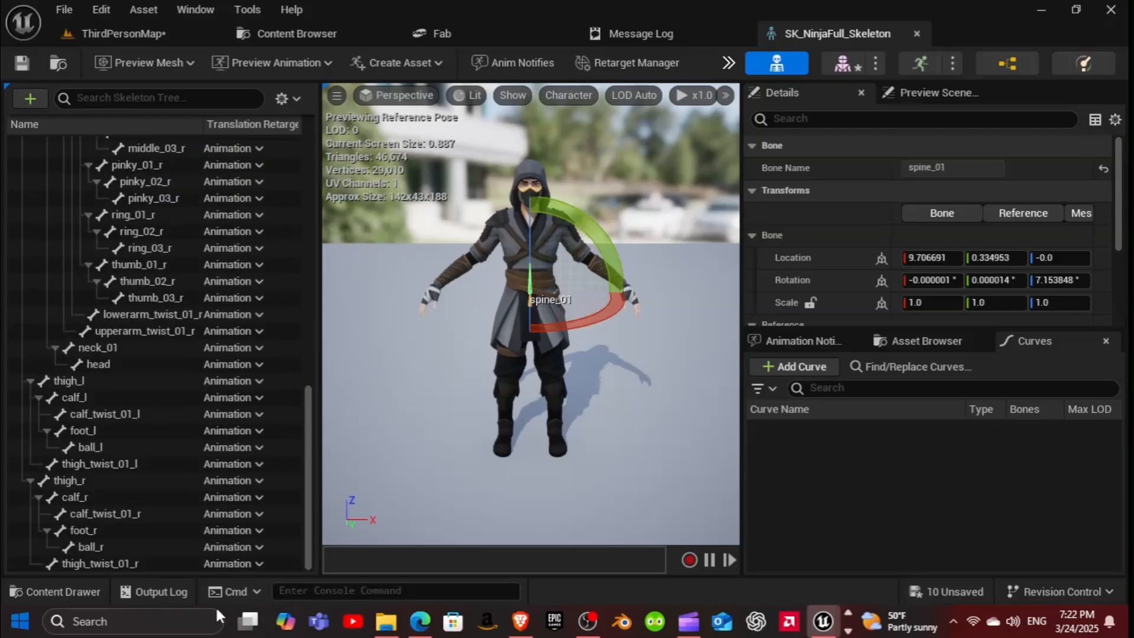
shift+click(101, 560)
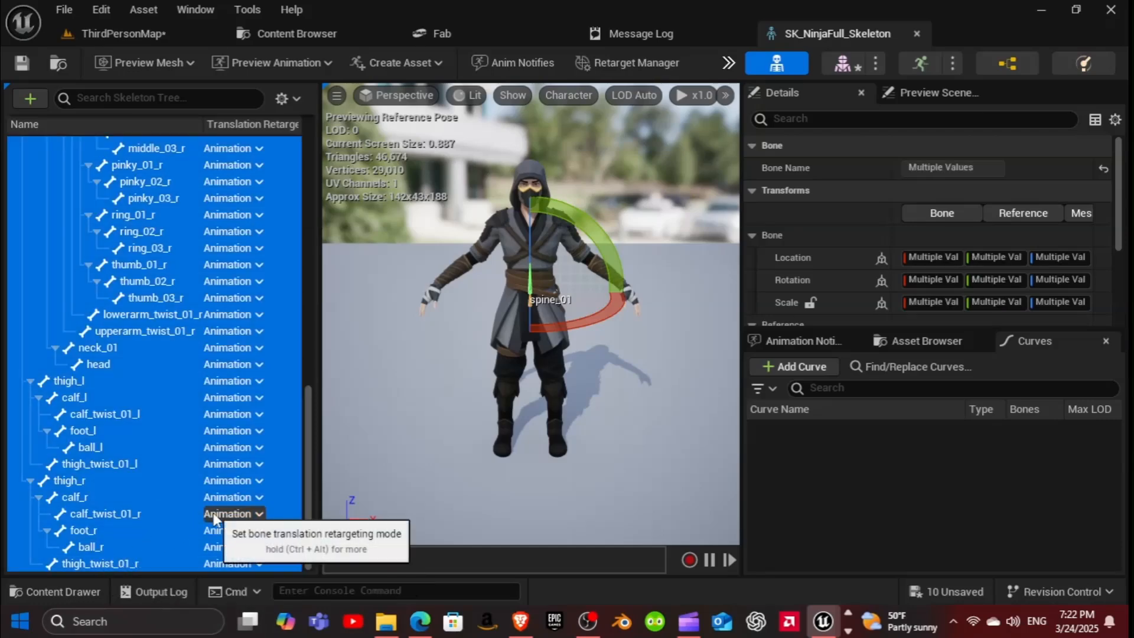
right_click(218, 538)
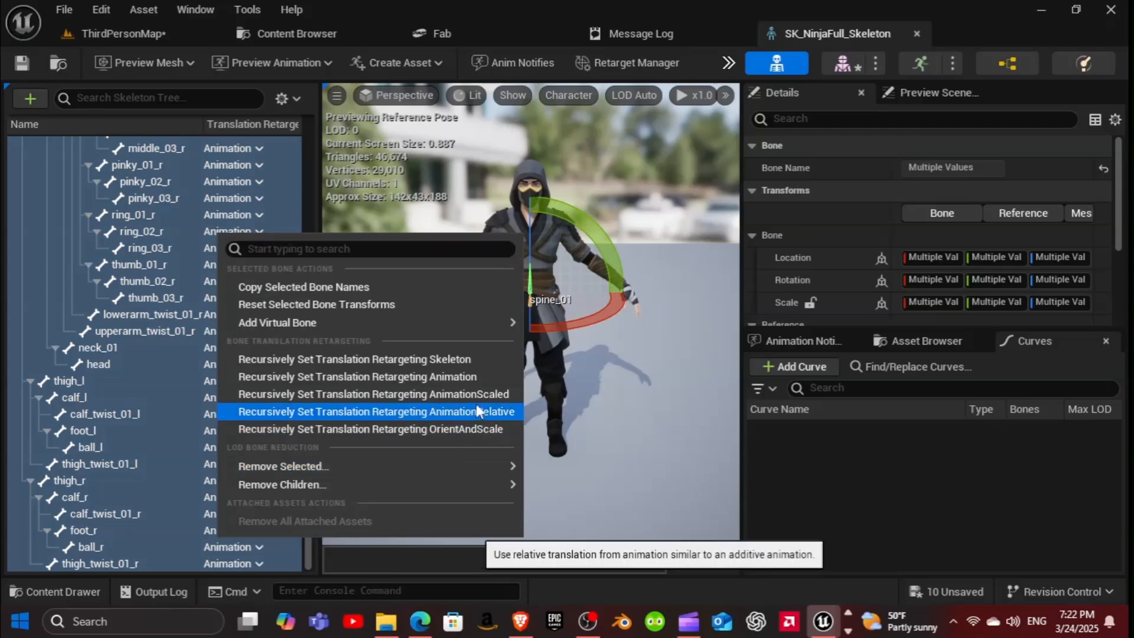
click(473, 359)
scroll(210, 337, up, 8)
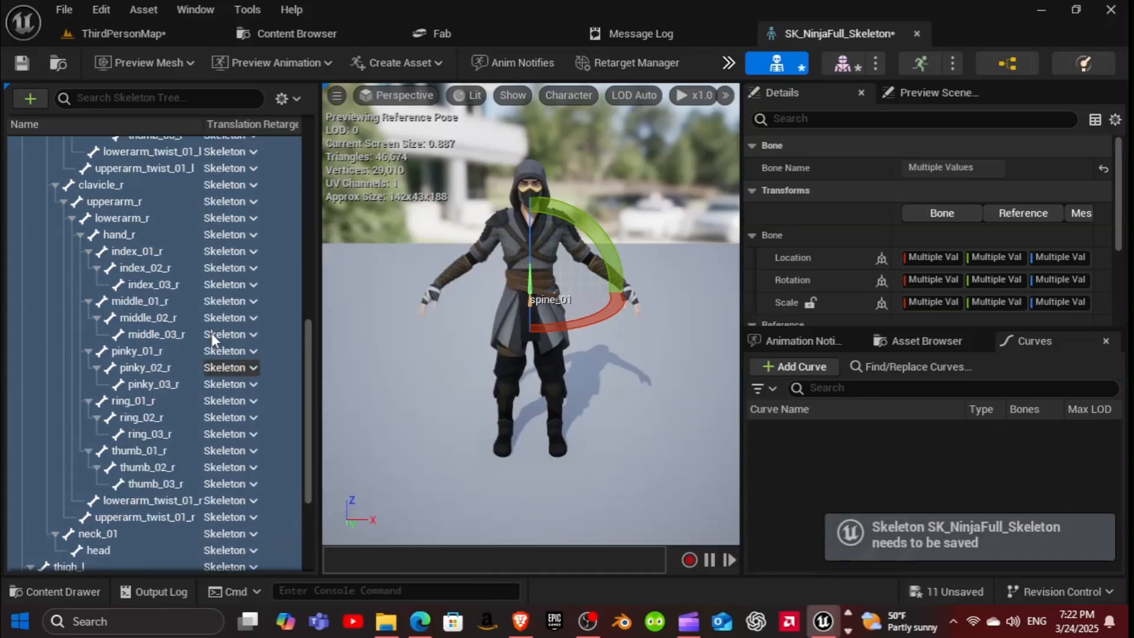
scroll(210, 332, up, 6)
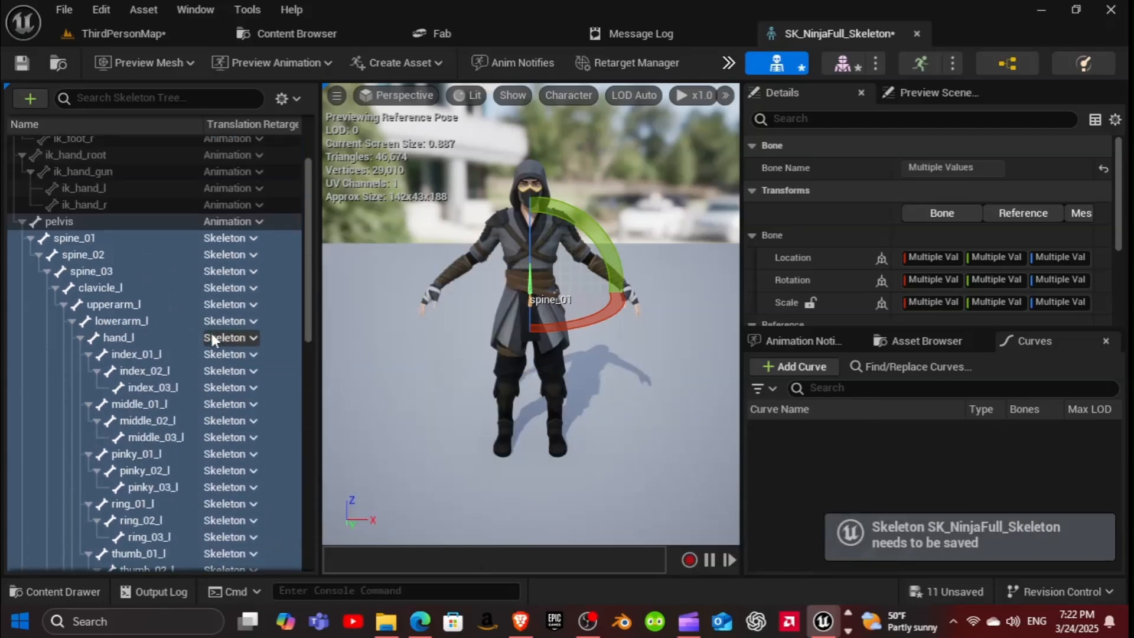
click(424, 413)
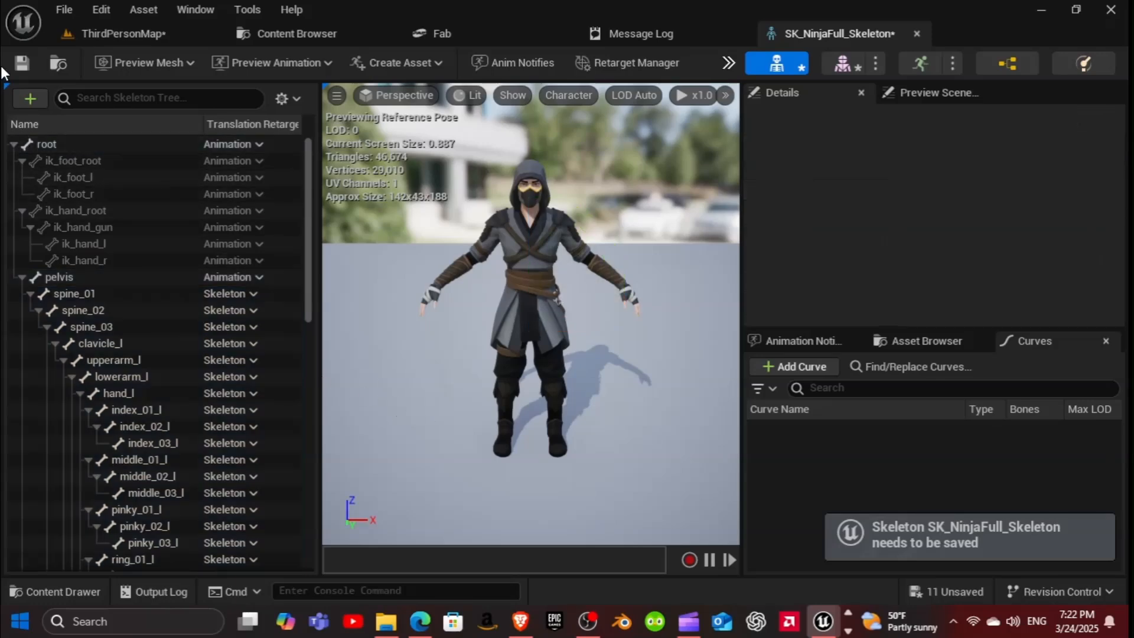
Step: Save SK_NinjaFull_Skeleton and all remaining unsaved content, including SK_NinjaFull and ThirdPersonMap
click(20, 65)
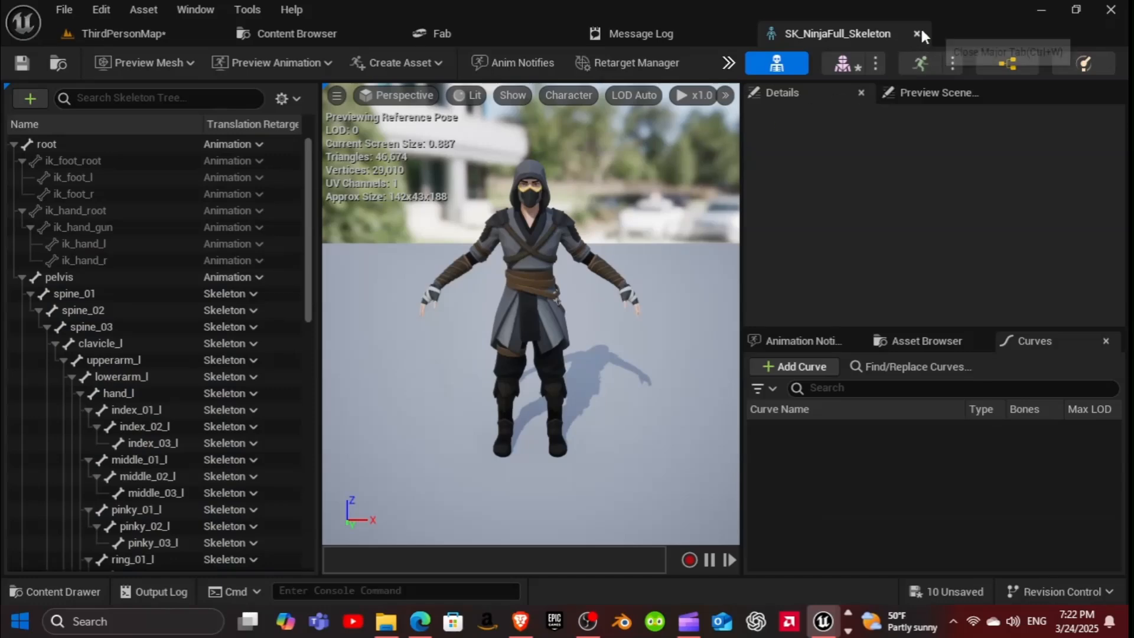
click(945, 593)
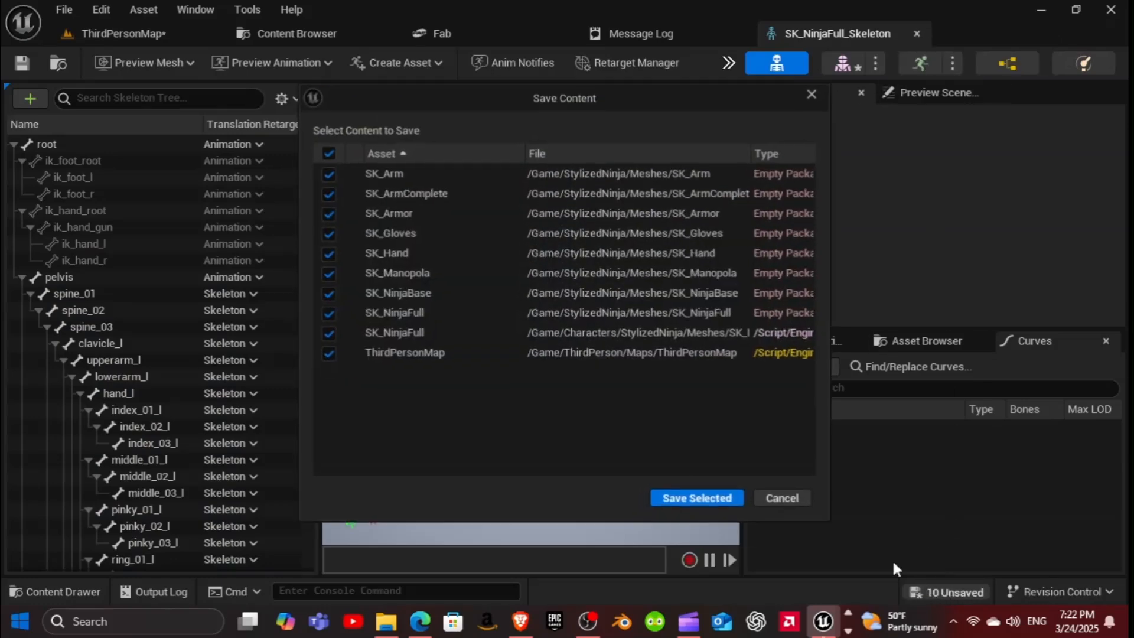
click(694, 497)
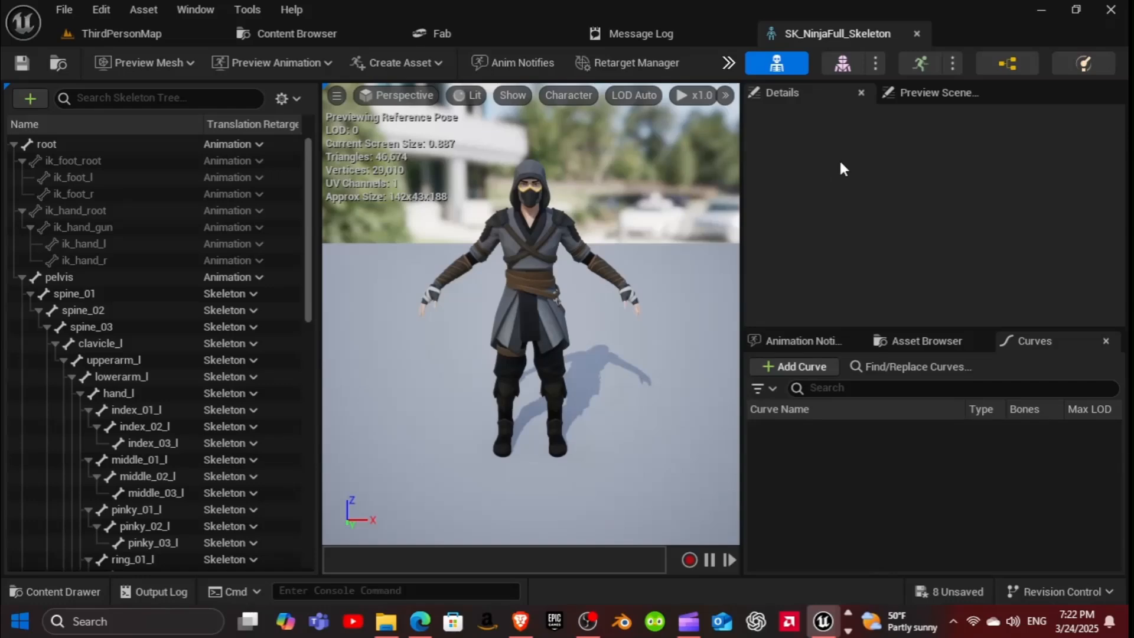
Step: Close the SK_NinjaFull_Skeleton editor and the Message Log and return to the Content Browser
click(916, 33)
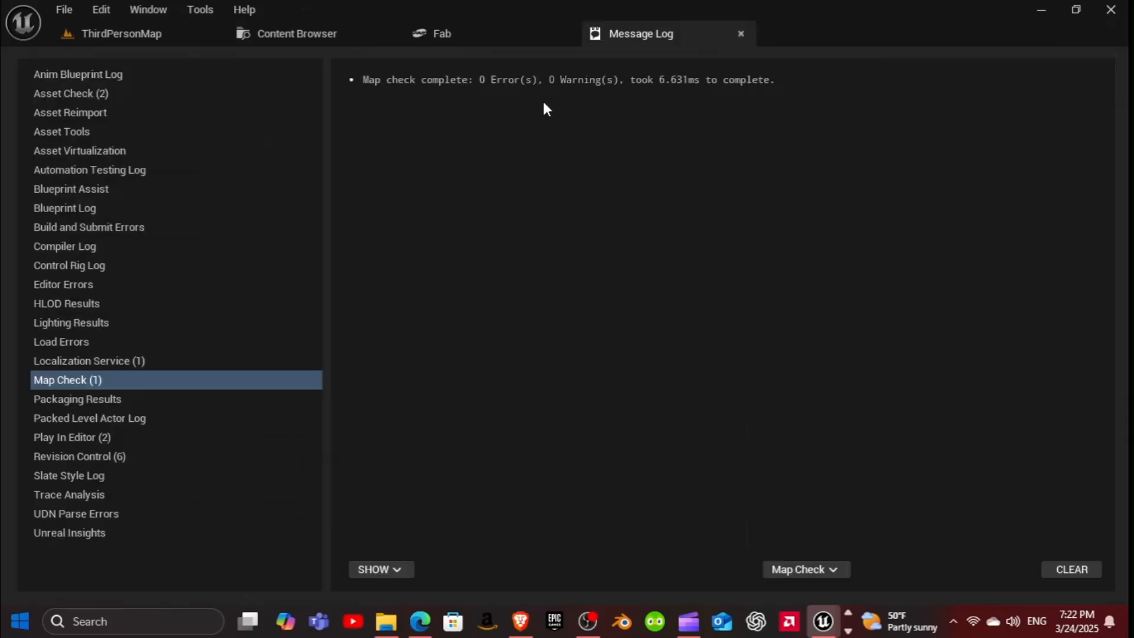
click(741, 34)
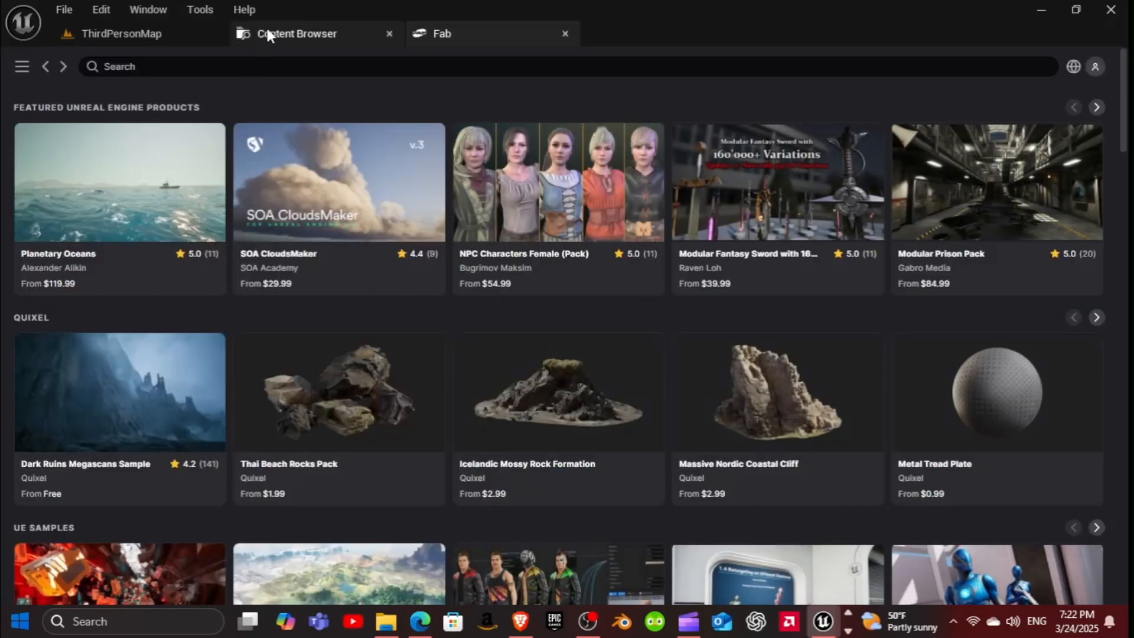
click(267, 33)
click(436, 266)
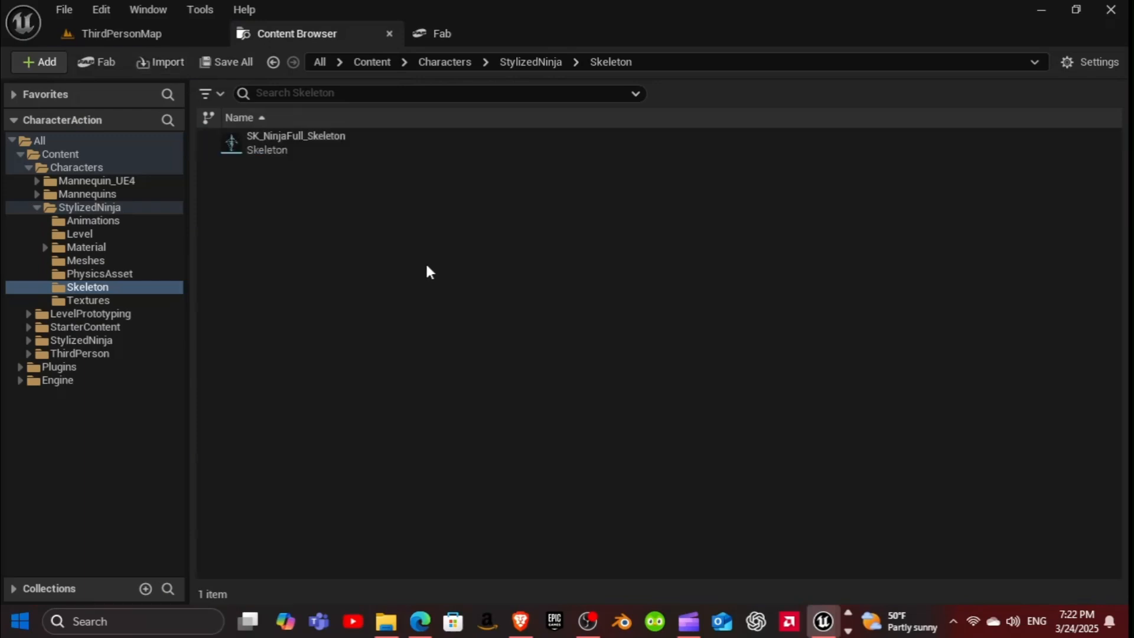
Step: Open the StylizedNinja Animations folder and start an import, browsing to New folder inside My_Stuff on drive D
key(alt+Left)
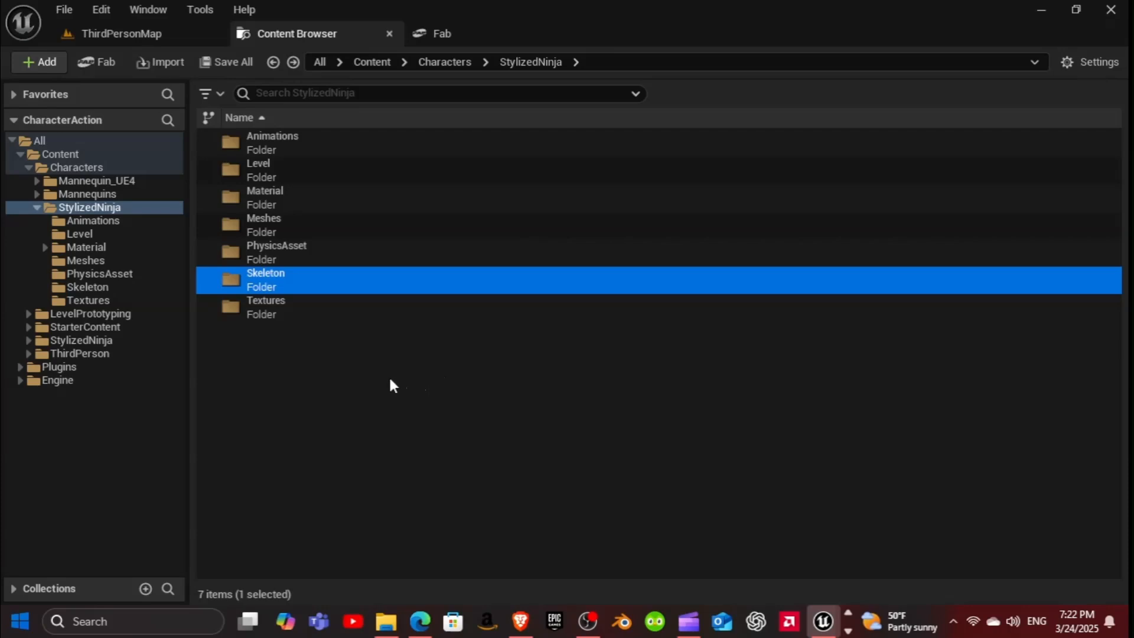
double_click(248, 144)
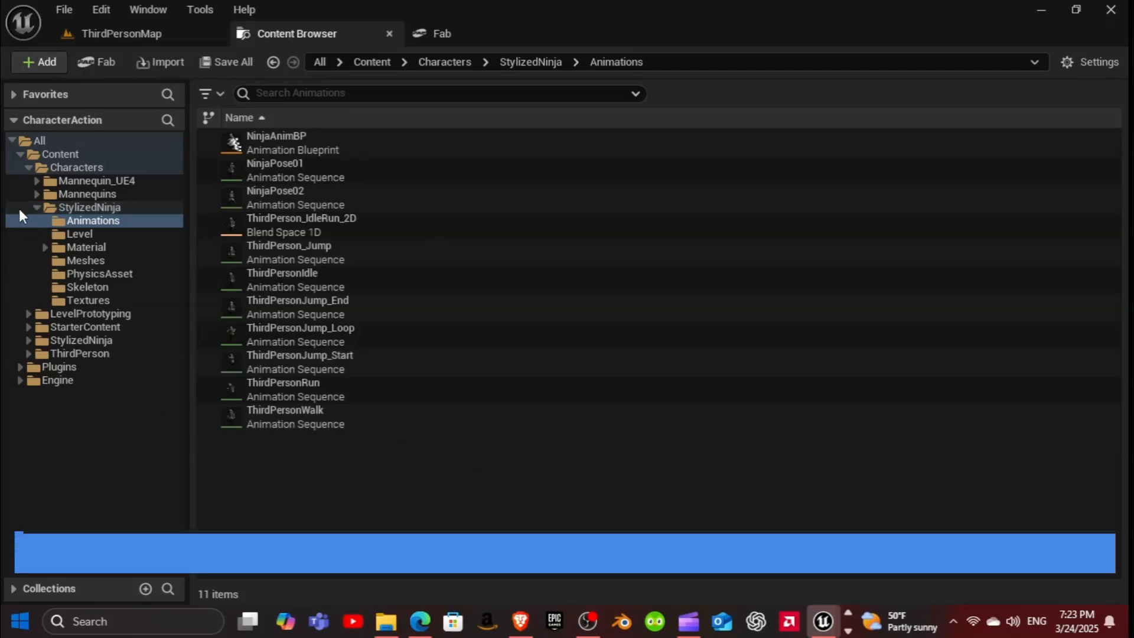
click(155, 62)
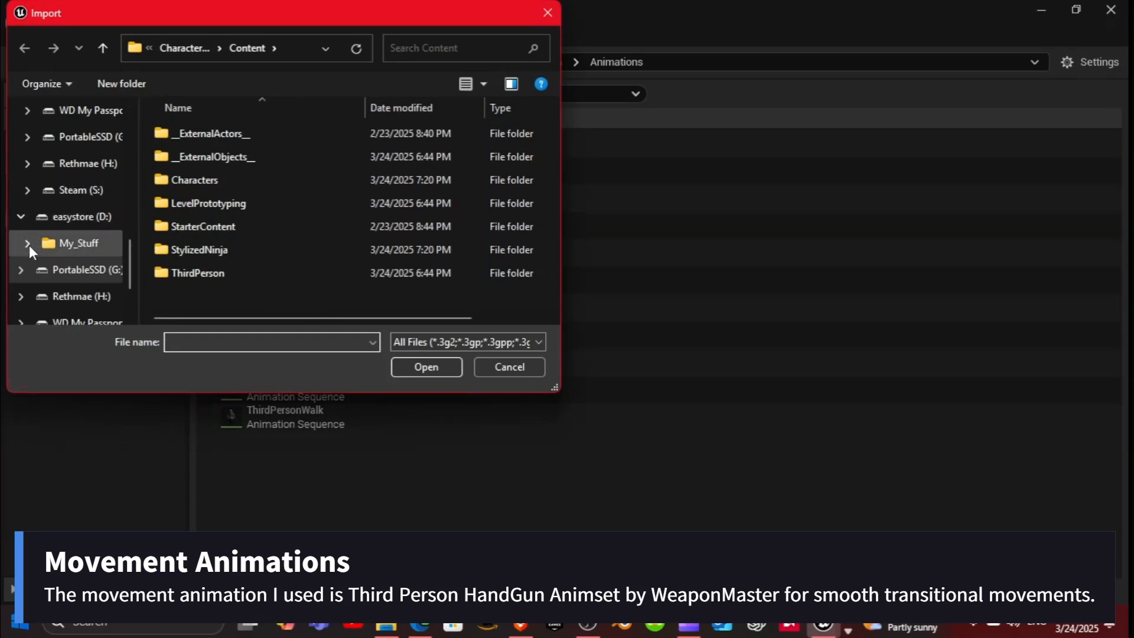
click(28, 244)
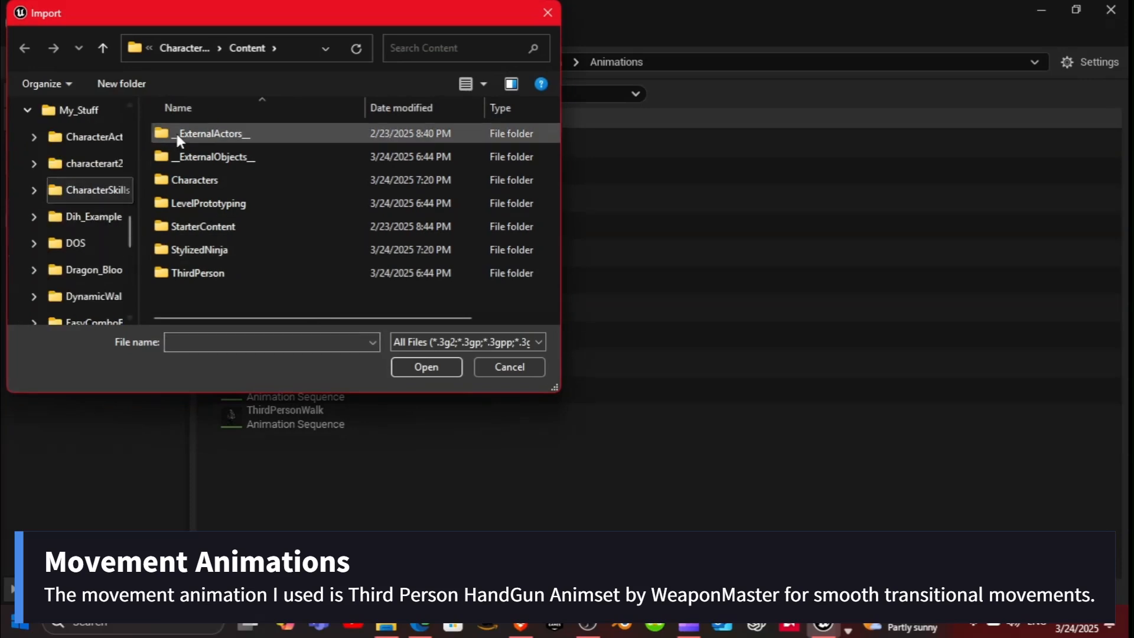
scroll(74, 248, up, 1)
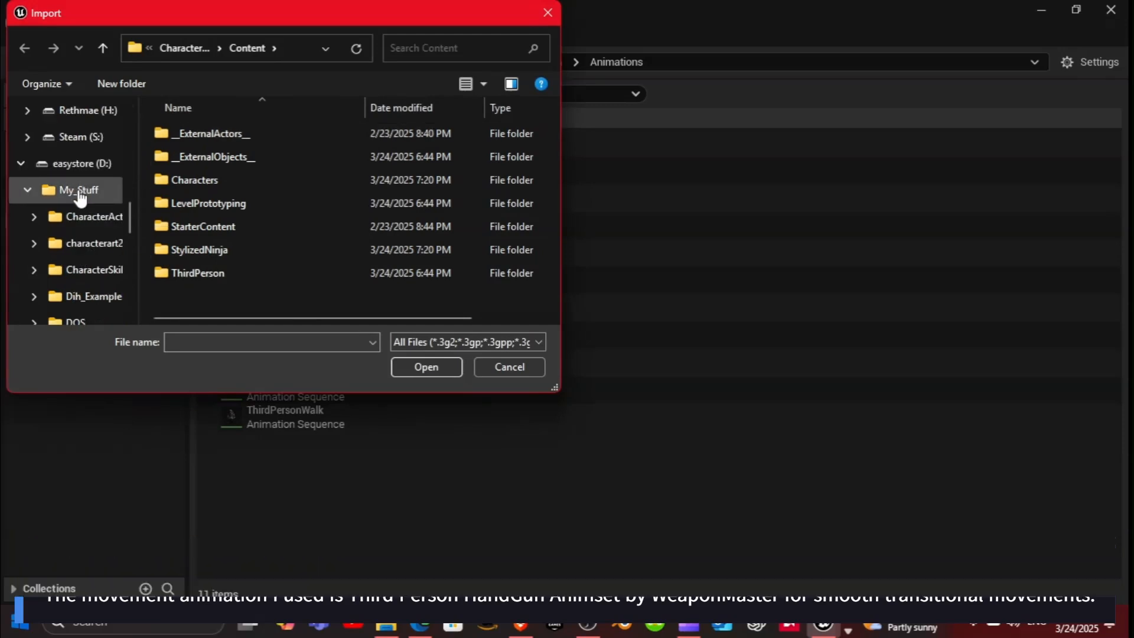
click(78, 189)
scroll(266, 227, down, 2)
double_click(196, 277)
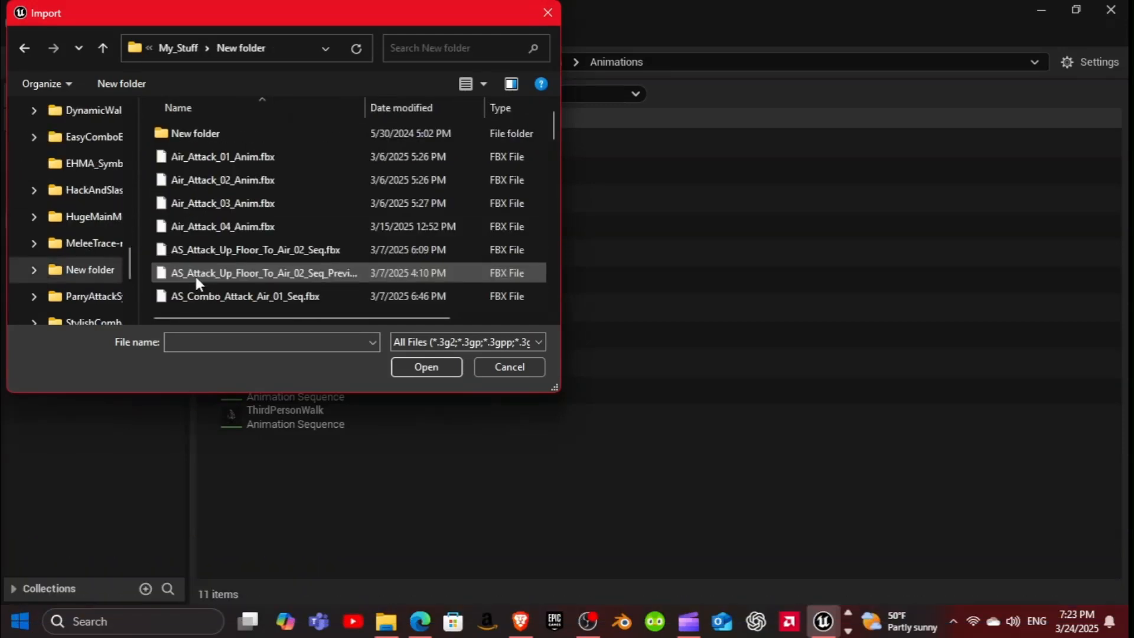
Step: Choose the Walk_End, Walk_Loop, Walk_Start, Sprint, Run_Start, Run_Loop, Run_End and Idle FBX files together for import
scroll(263, 218, down, 3)
scroll(266, 219, down, 8)
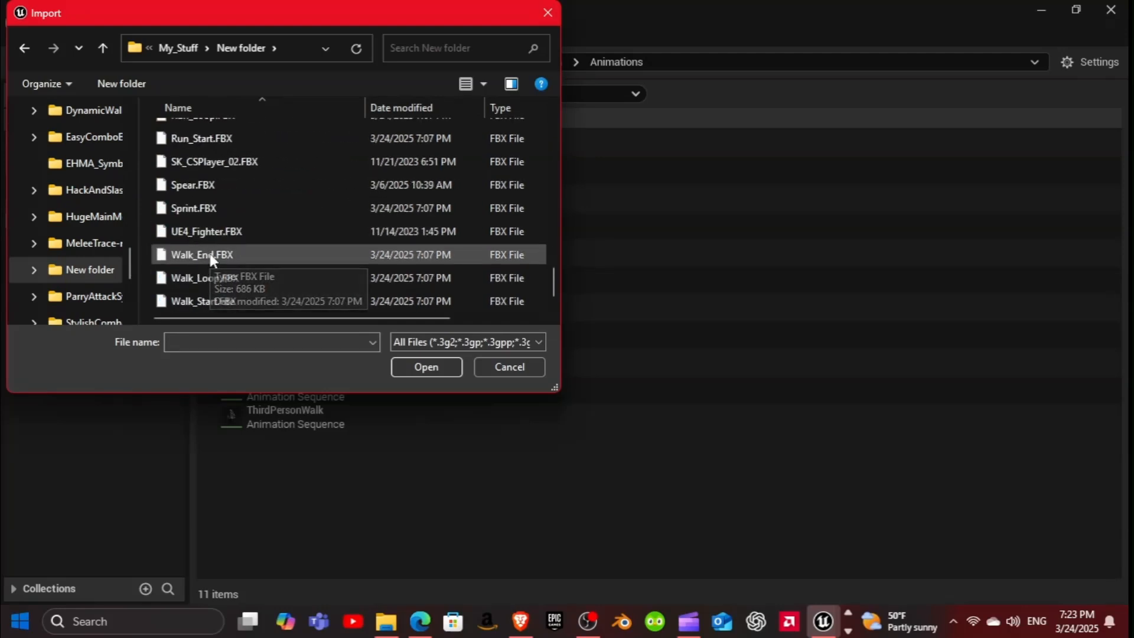
click(210, 255)
ctrl+click(205, 280)
ctrl+click(204, 302)
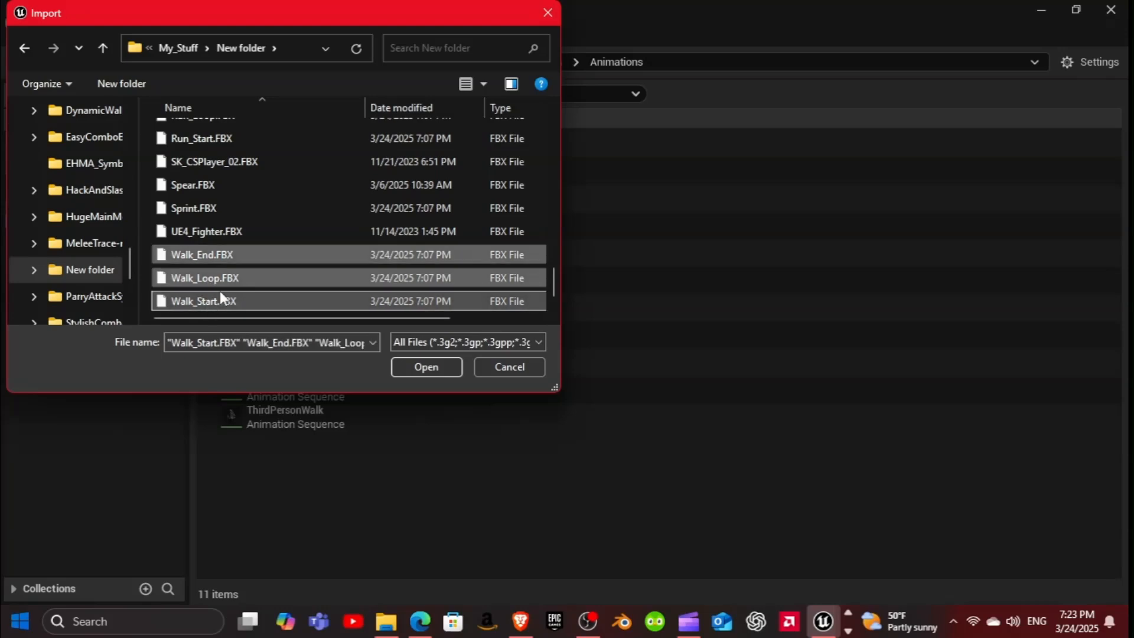
scroll(300, 254, up, 1)
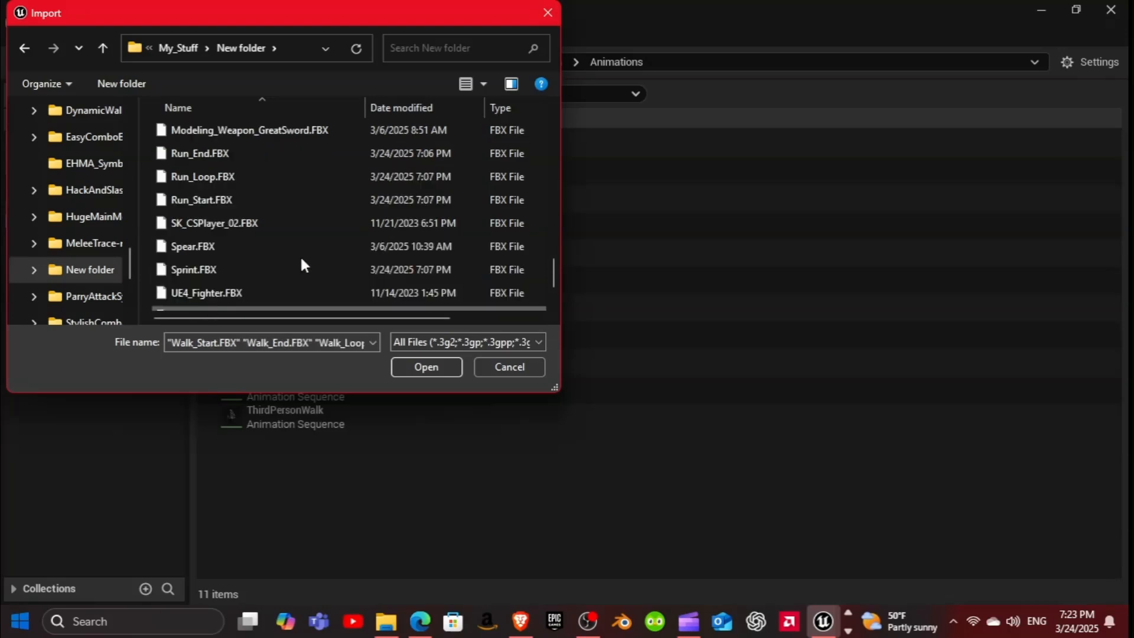
ctrl+click(206, 272)
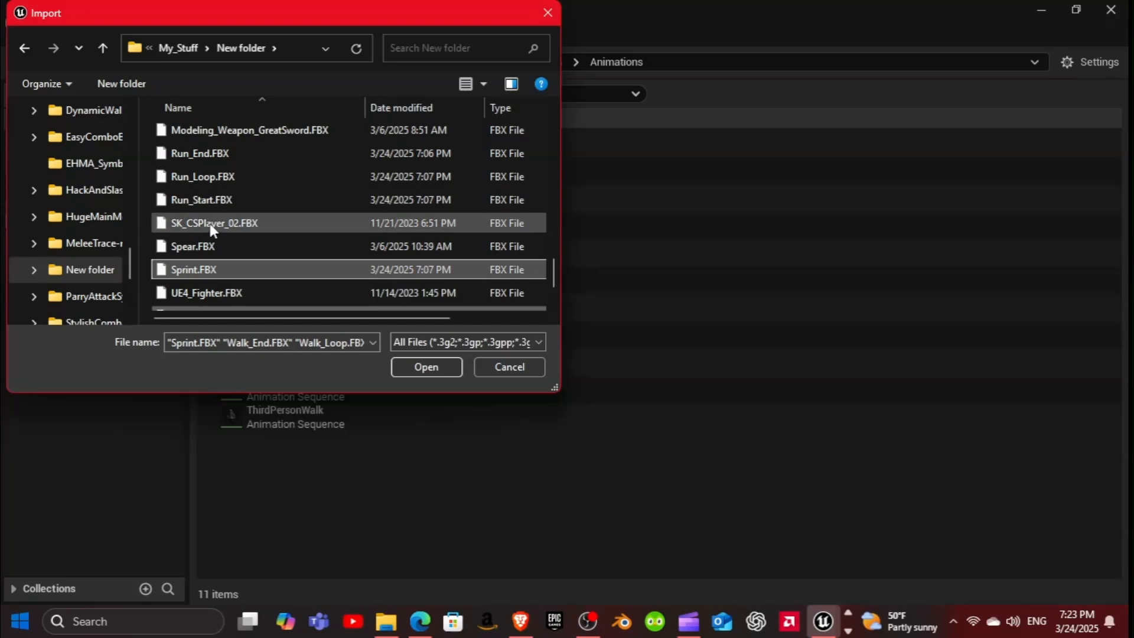
ctrl+click(199, 200)
ctrl+click(196, 178)
ctrl+click(191, 154)
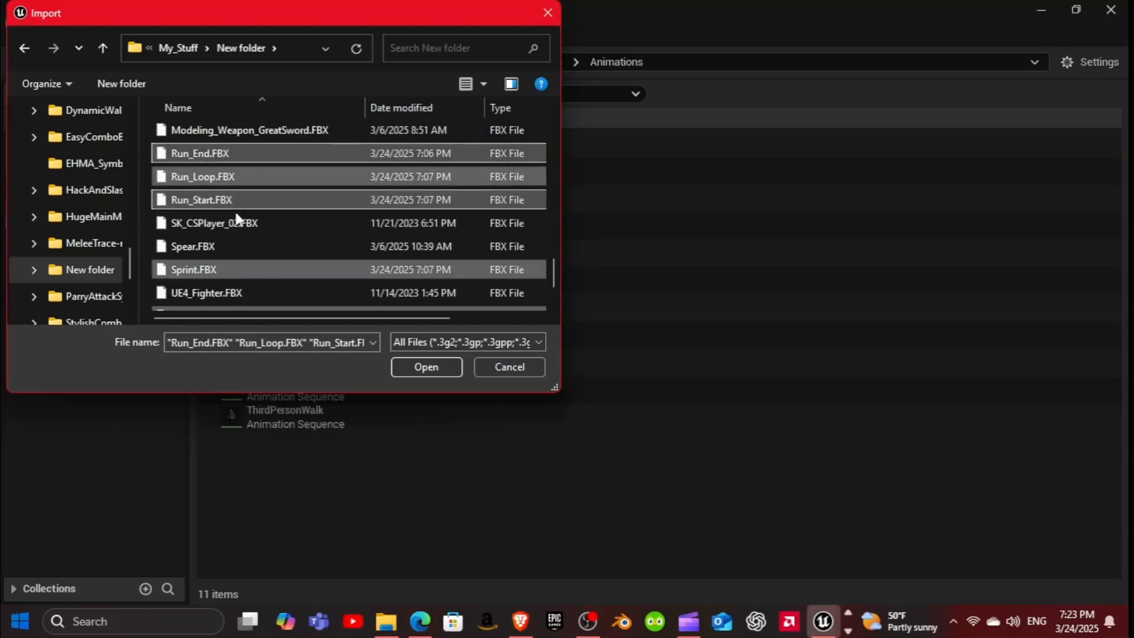
scroll(266, 254, down, 1)
scroll(266, 254, up, 5)
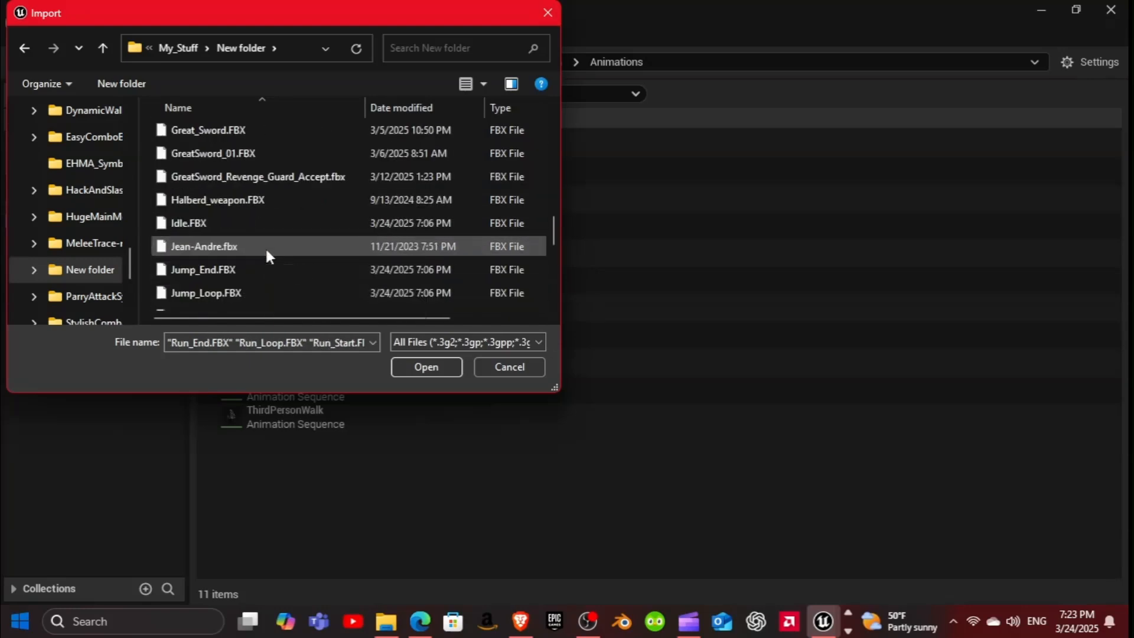
ctrl+click(183, 293)
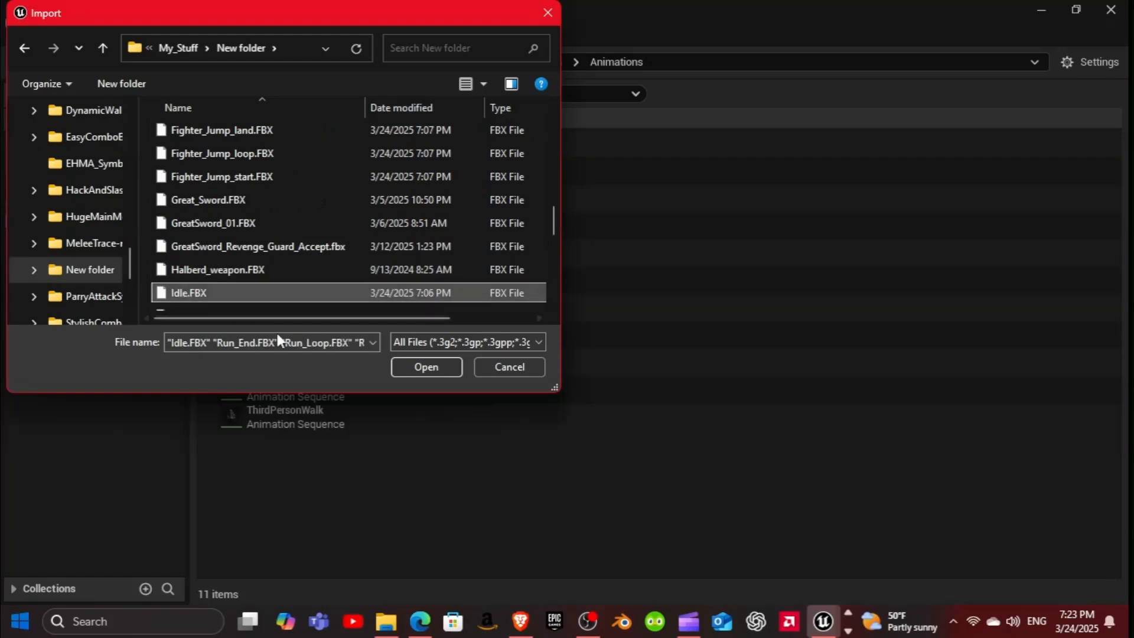
click(425, 367)
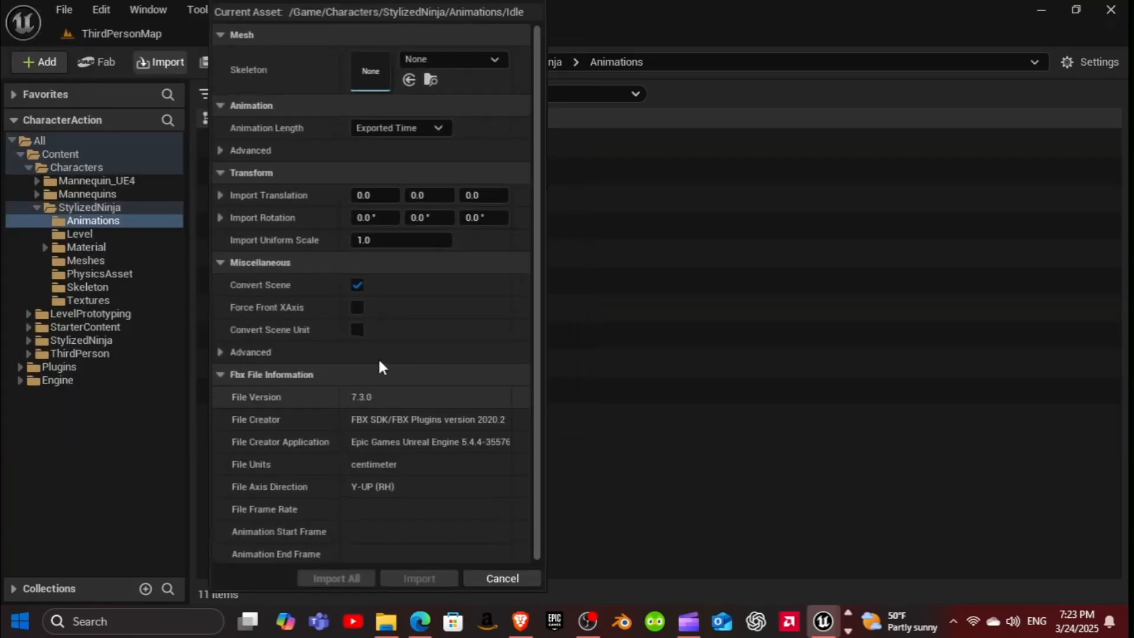
Step: Assign SK_NinjaFull_Skeleton as the import skeleton and import all the chosen animations
click(449, 59)
scroll(567, 327, down, 4)
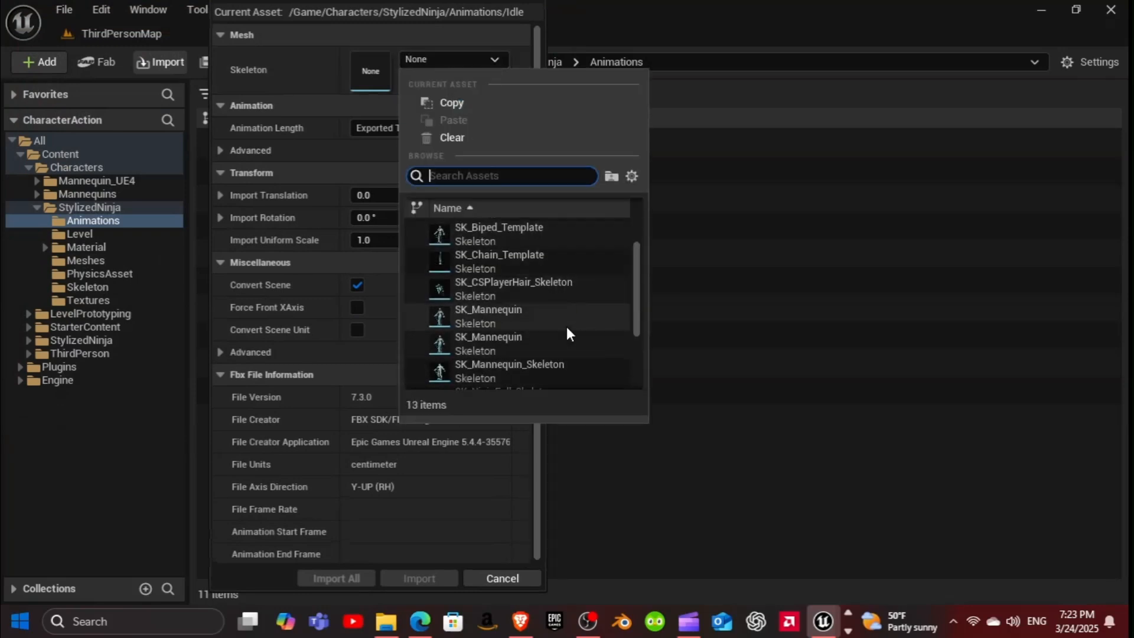
click(526, 345)
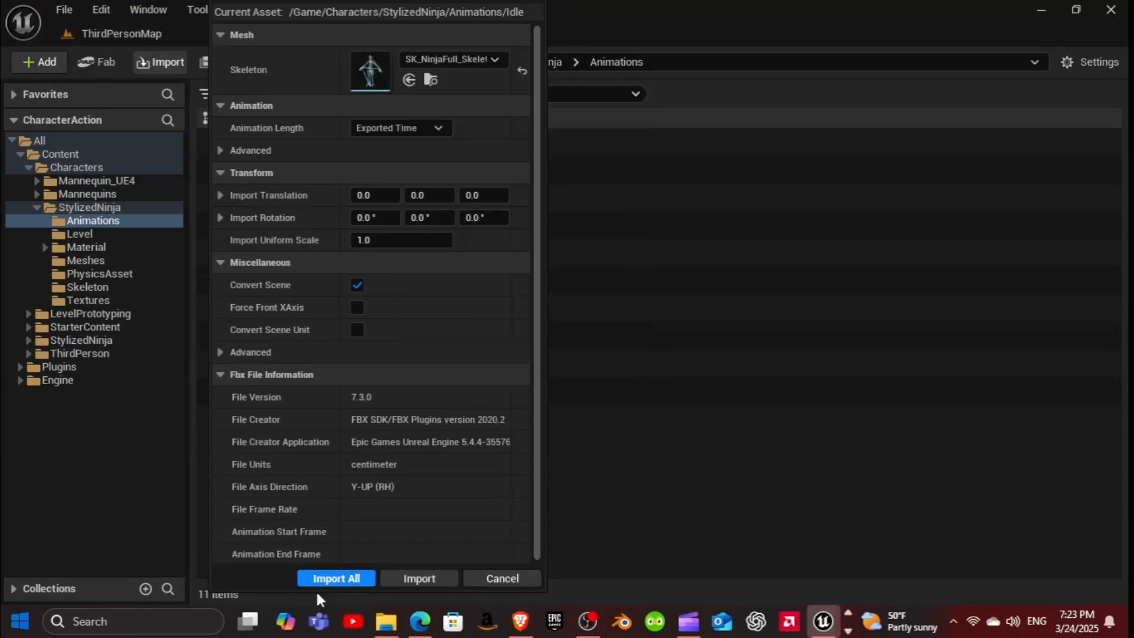
click(346, 577)
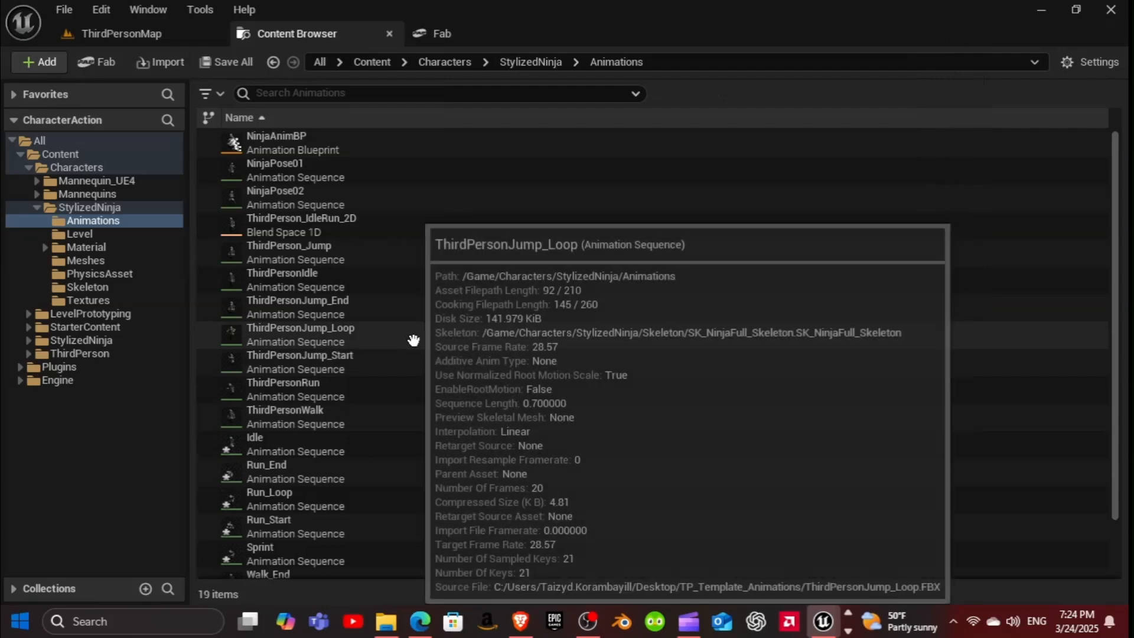
Step: Save all unsaved content, including the imported Idle, Run, Sprint and Walk animations
scroll(419, 348, down, 2)
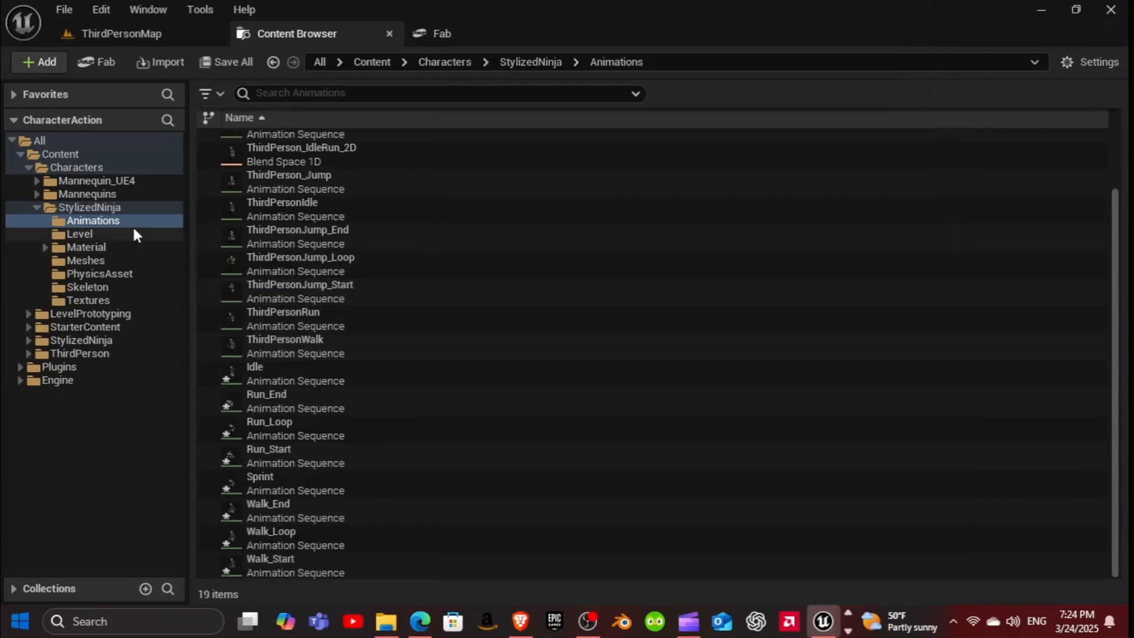
click(230, 63)
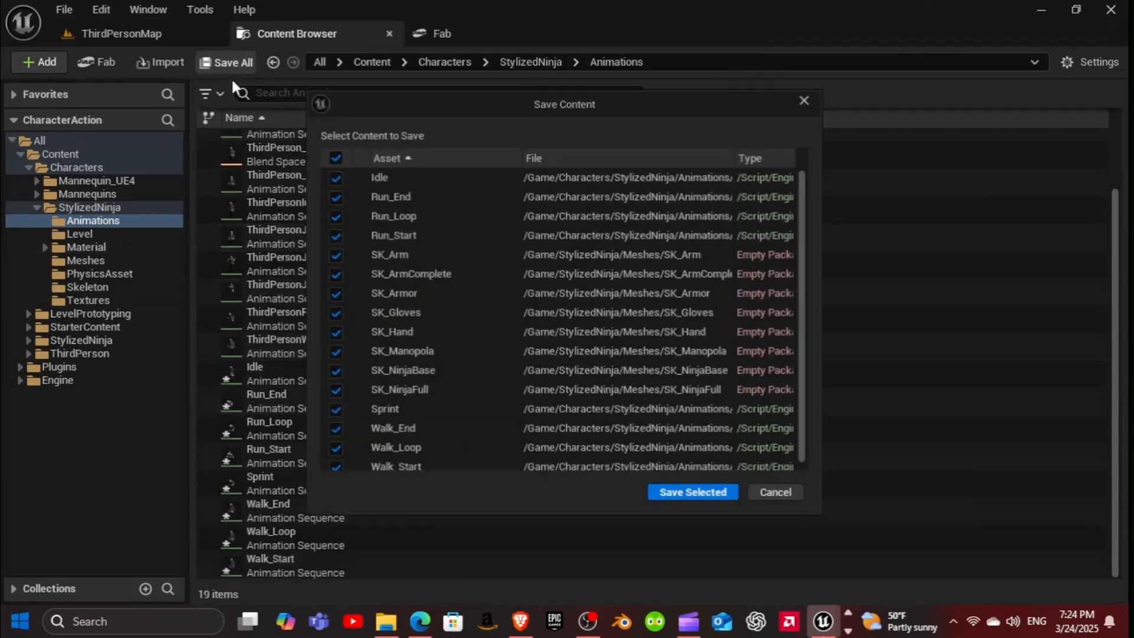
click(698, 498)
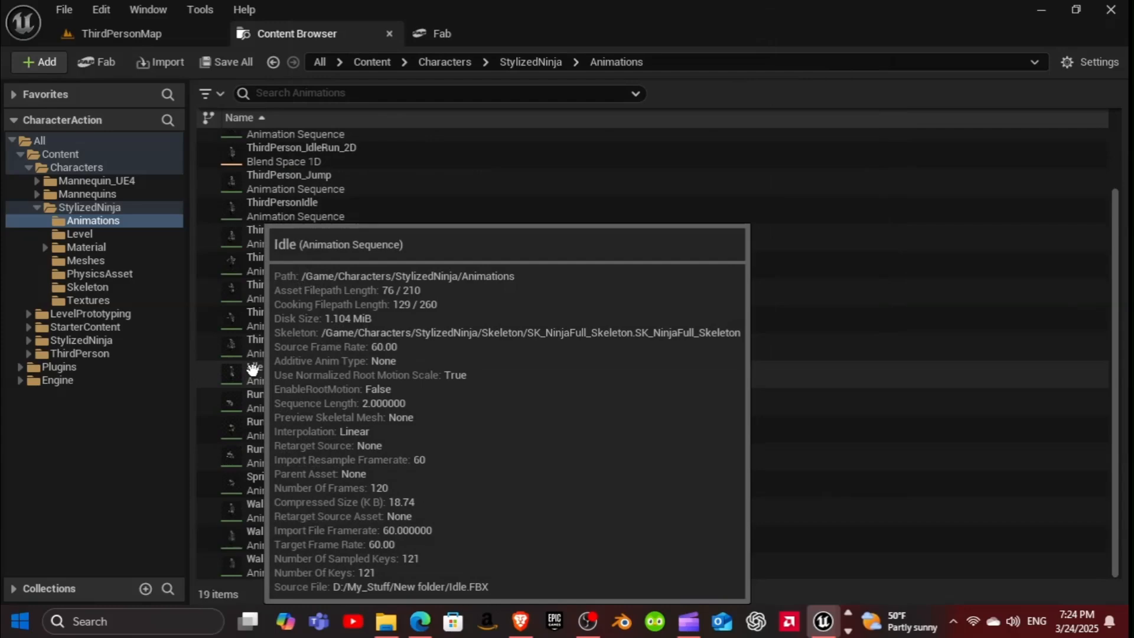
Step: Open the imported Idle animation, dock its editor in the main window and examine how it plays on the ninja
click(253, 370)
double_click(254, 377)
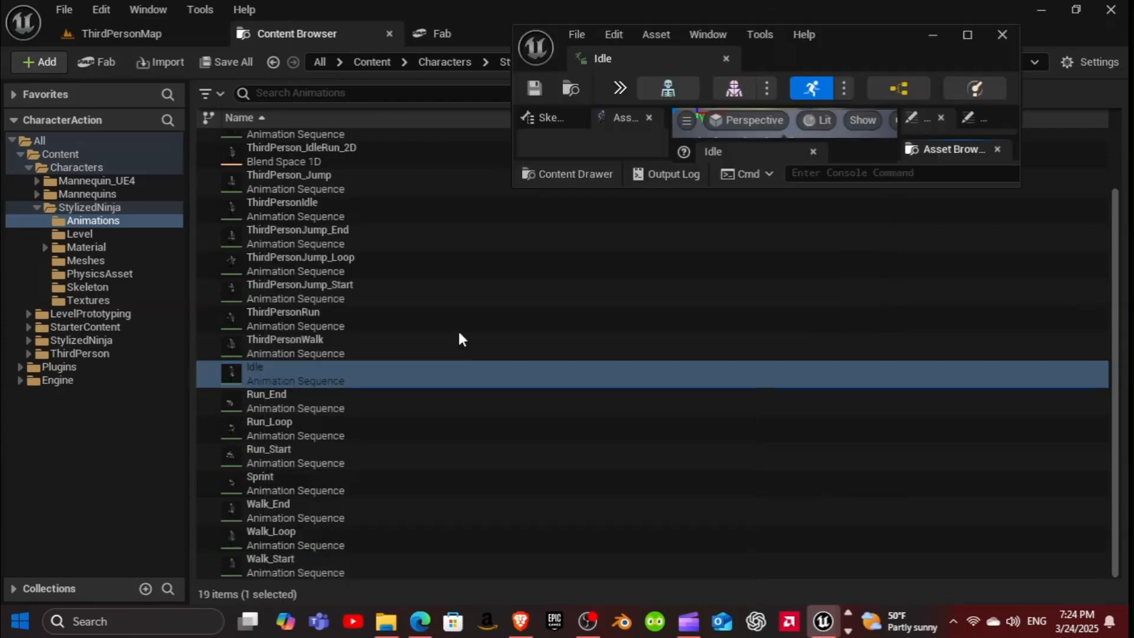
drag(639, 51, 608, 27)
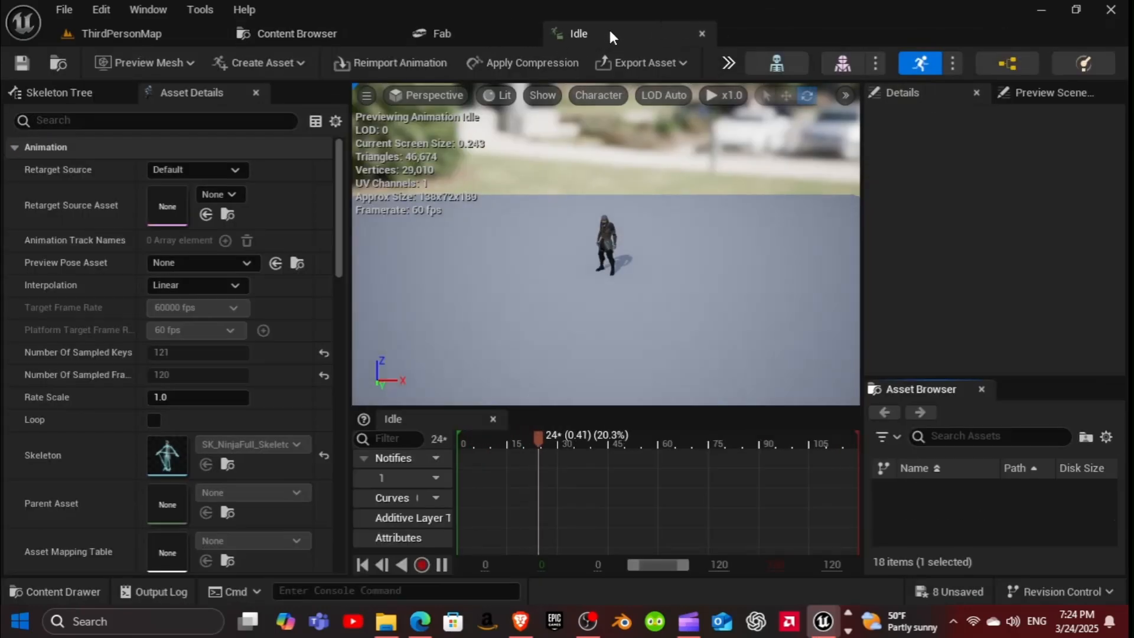
scroll(605, 219, up, 5)
scroll(604, 218, down, 4)
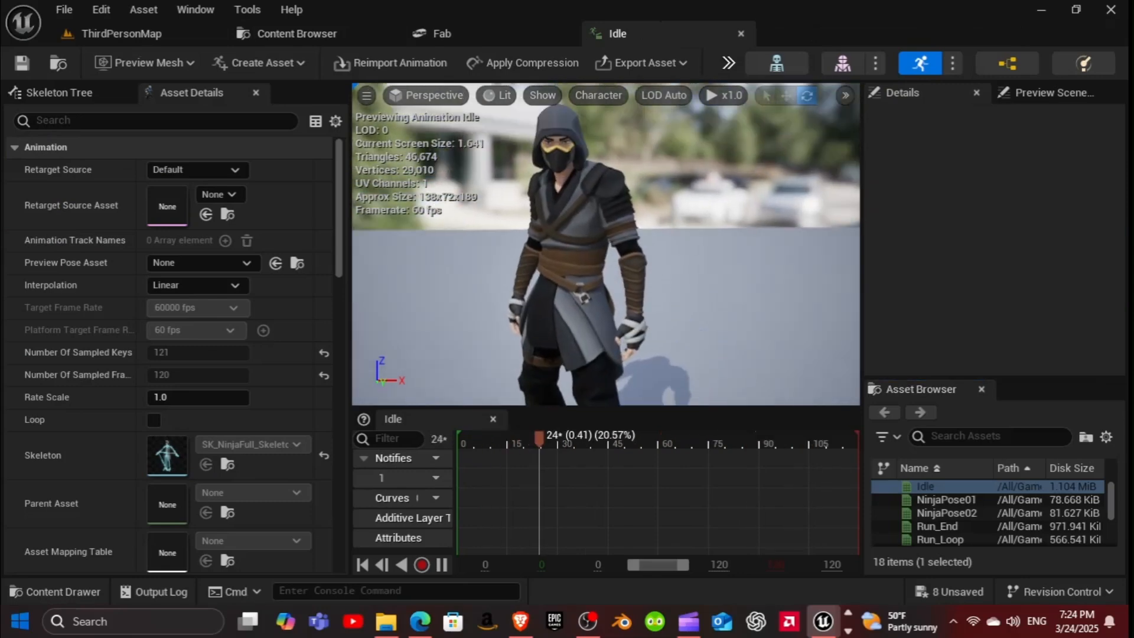
mouse_move(586, 233)
right_down()
mouse_move(568, 245)
mouse_move(591, 245)
right_up()
scroll(587, 233, down, 3)
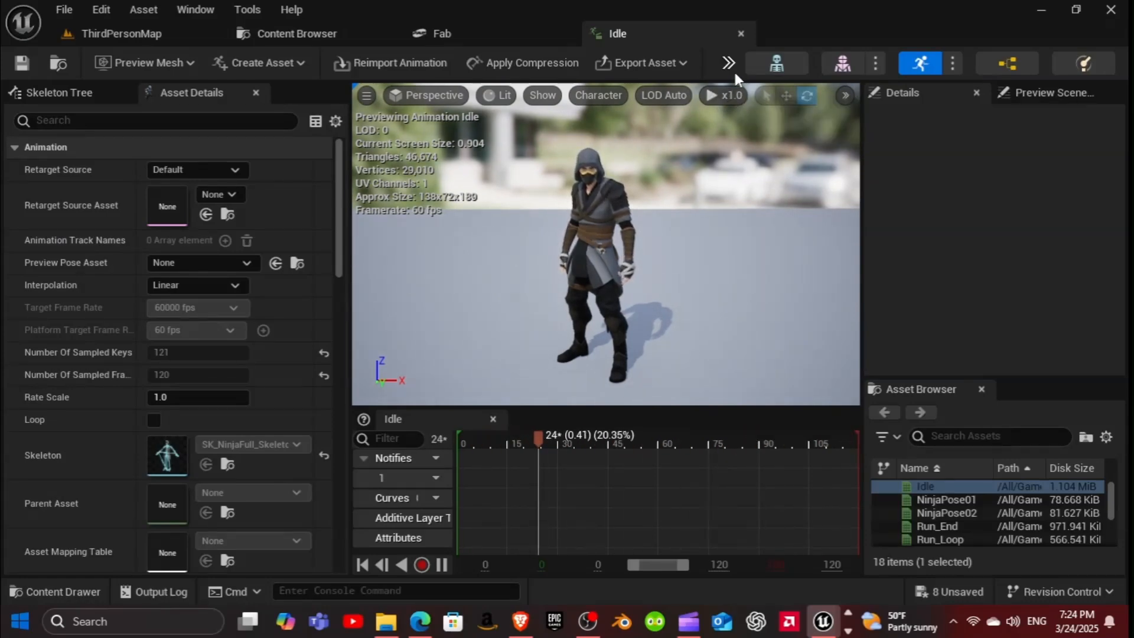
Step: Close the Idle animation editor and return to the Content Browser
click(741, 34)
click(150, 34)
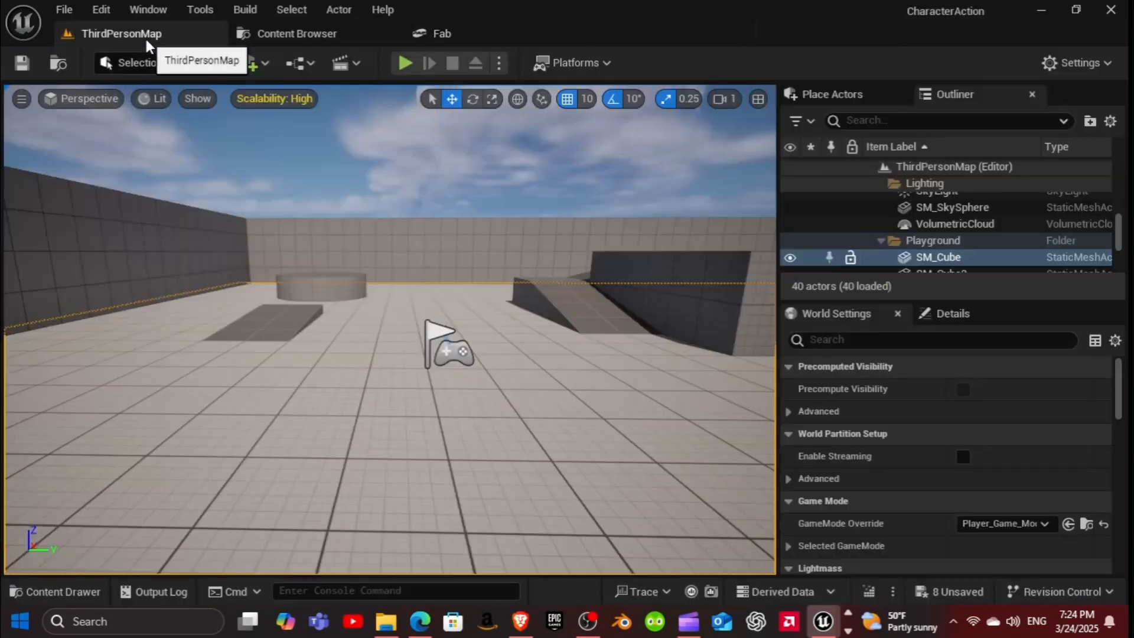
click(284, 34)
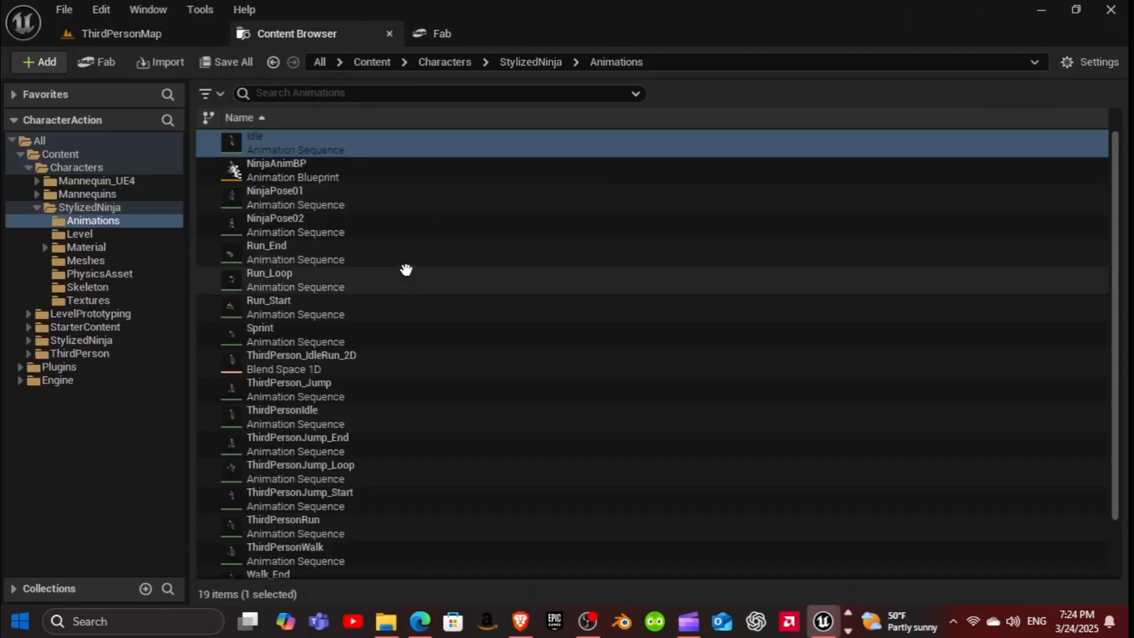
Step: Move the NinjaAnimBP animation blueprint from the StylizedNinja Animations folder into the ThirdPerson Blueprints folder
click(292, 171)
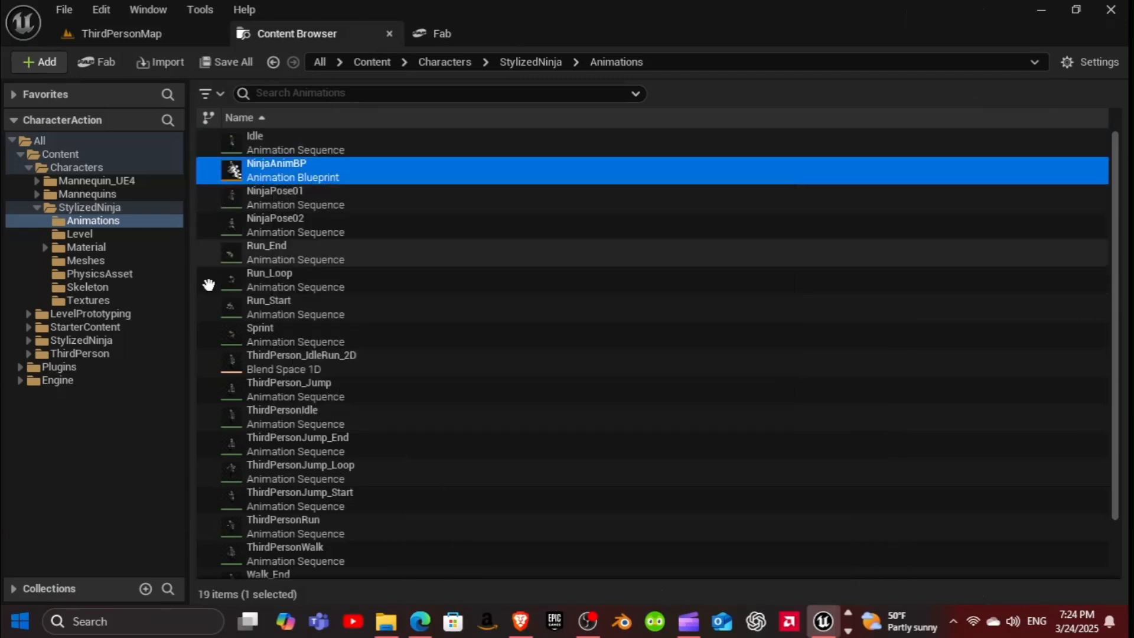
click(28, 353)
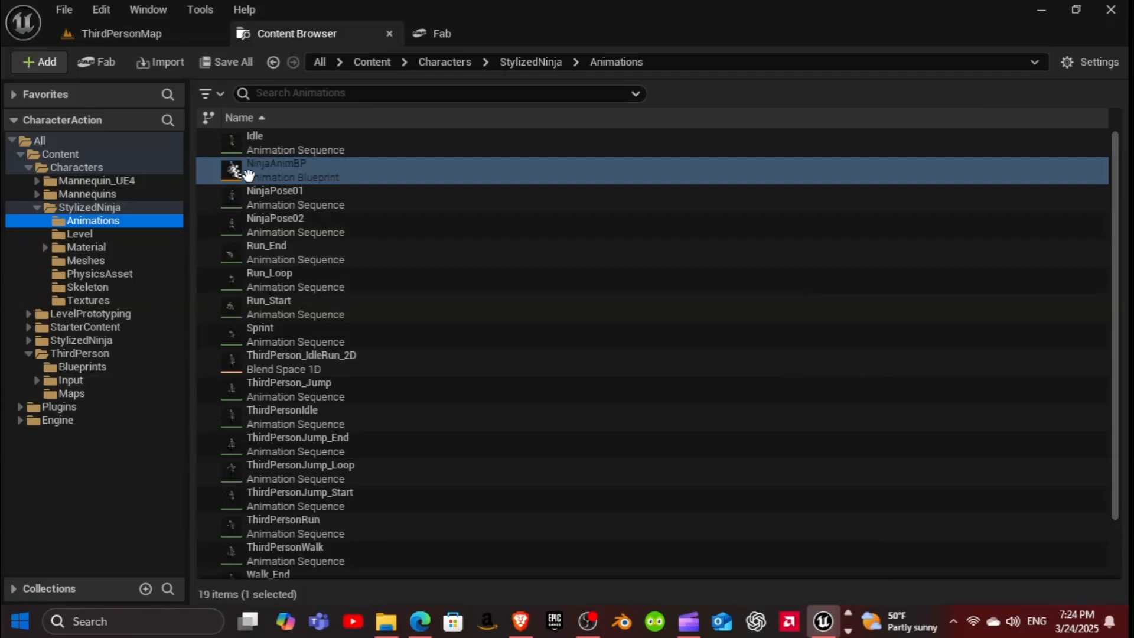
mouse_move(239, 171)
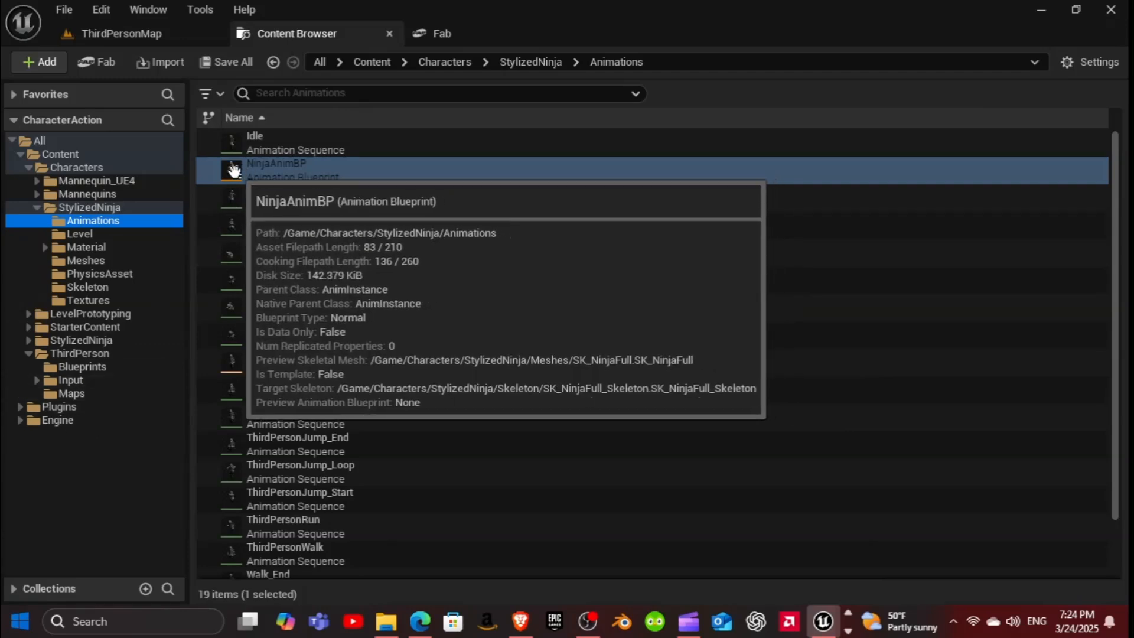
drag(236, 172, 98, 366)
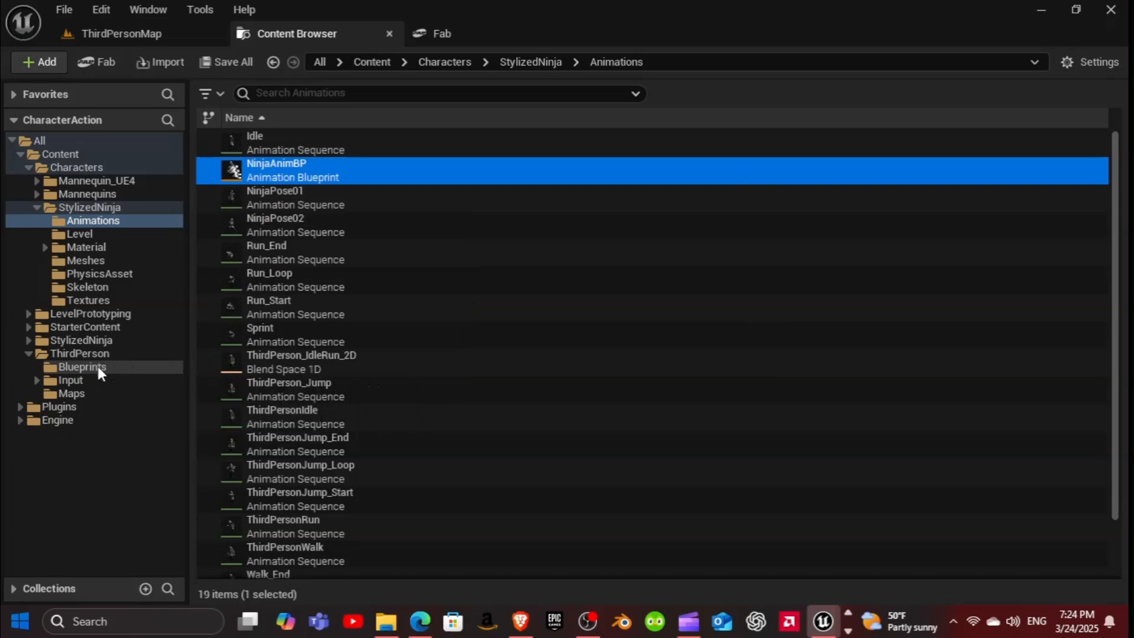
click(125, 396)
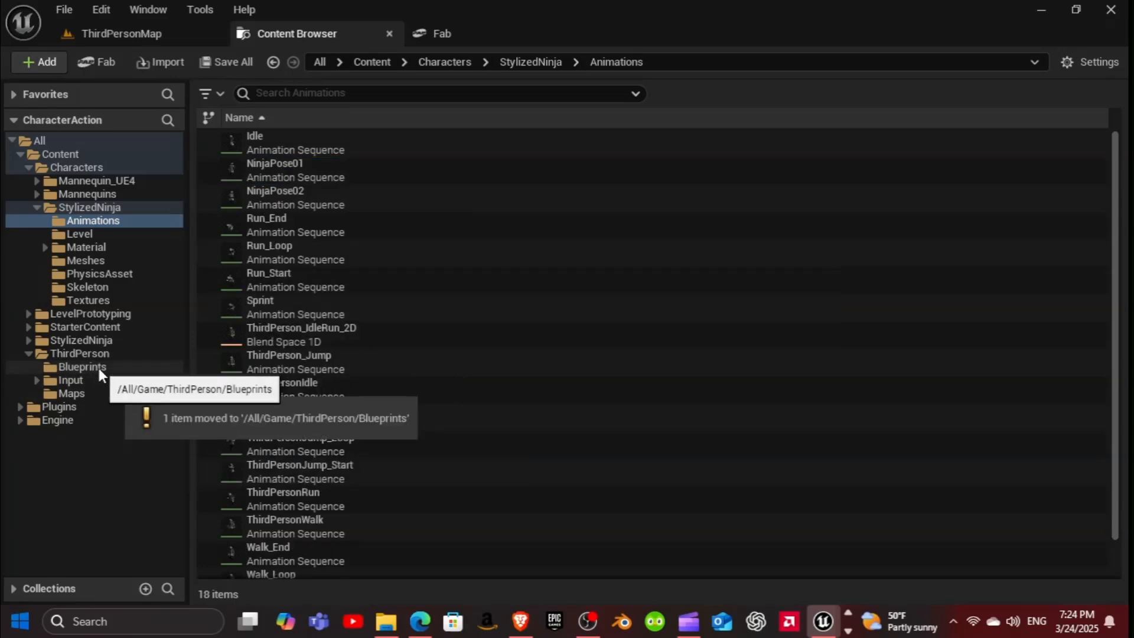
Step: Open Ninja_Character_BP from the ThirdPerson Blueprints folder and dock its editor in the main window
click(98, 367)
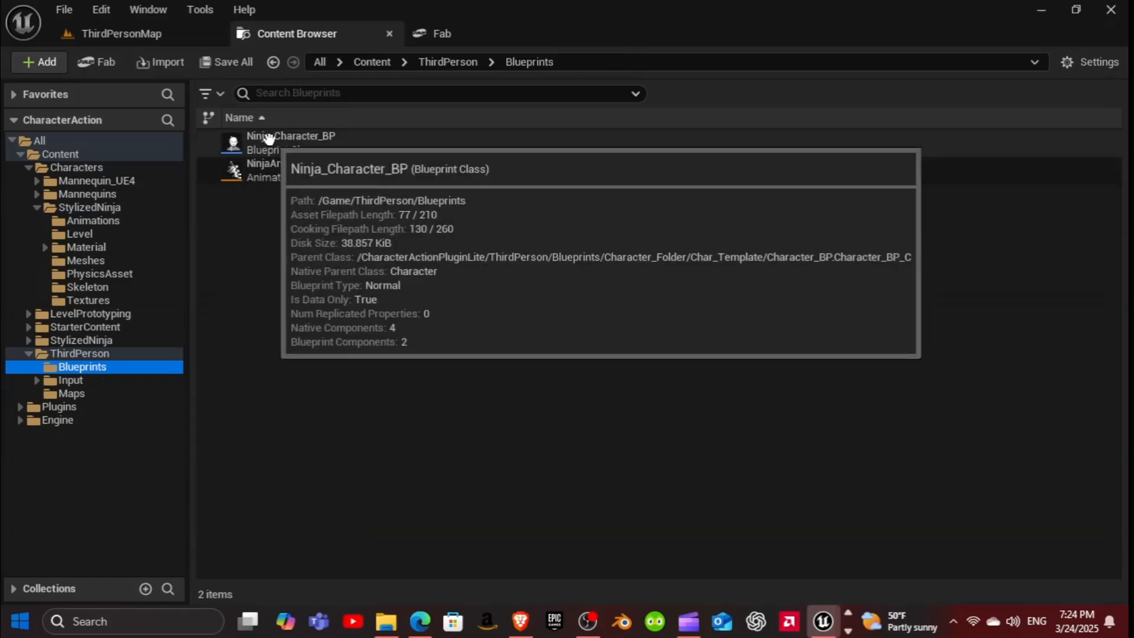
double_click(269, 137)
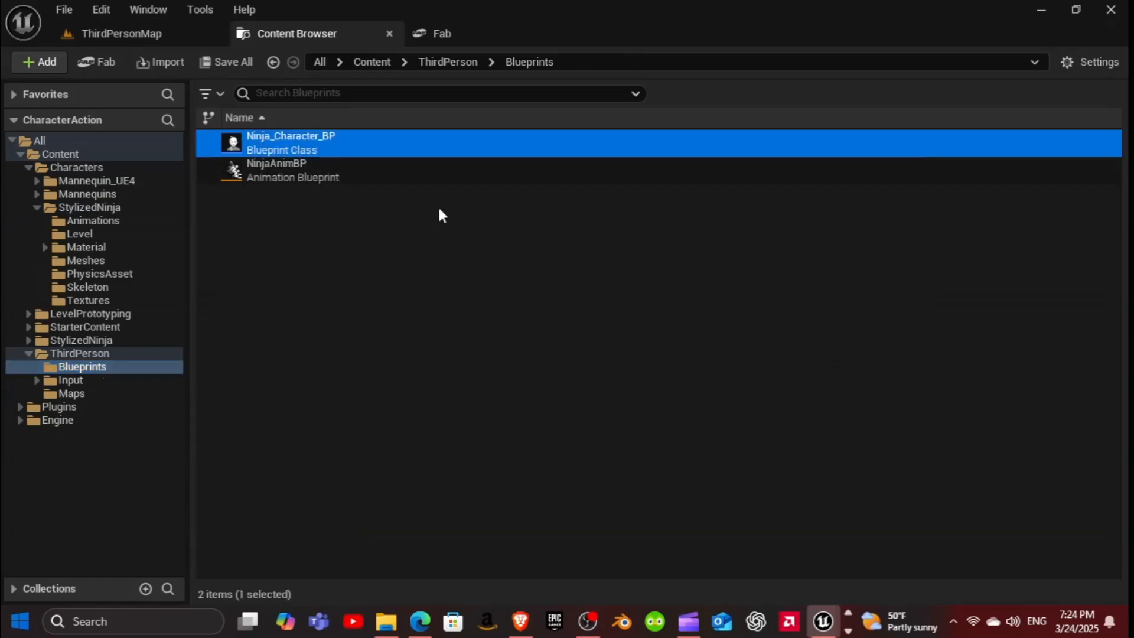
drag(606, 62, 586, 34)
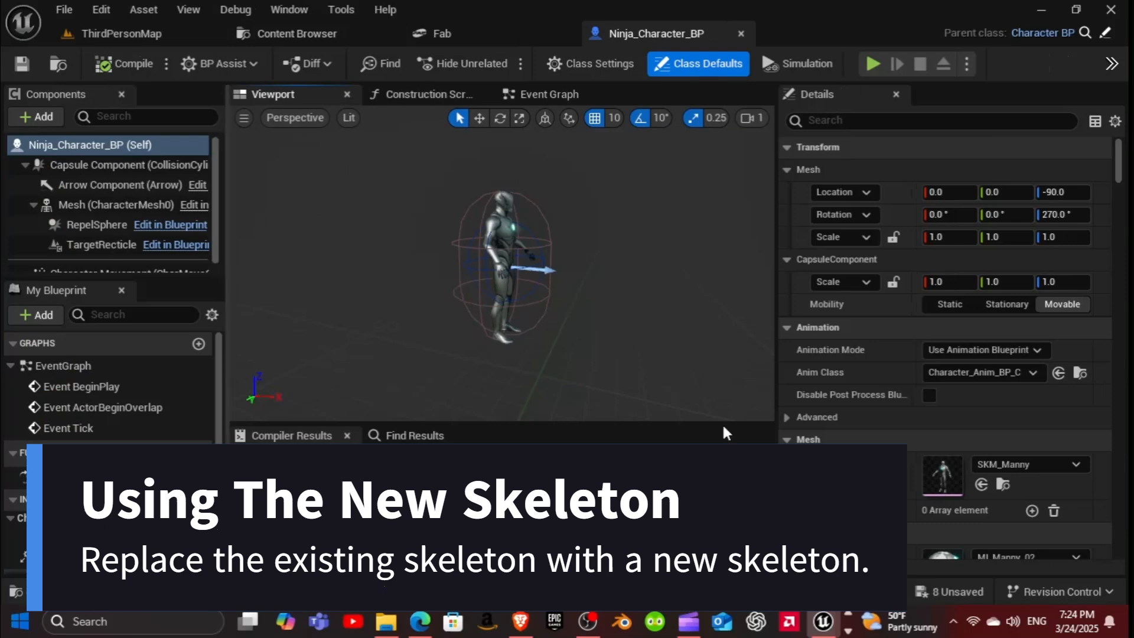
Step: Replace the skeletal mesh asset of Ninja_Character_BP with SK_NinjaFull, and compile and save the blueprint
click(1004, 465)
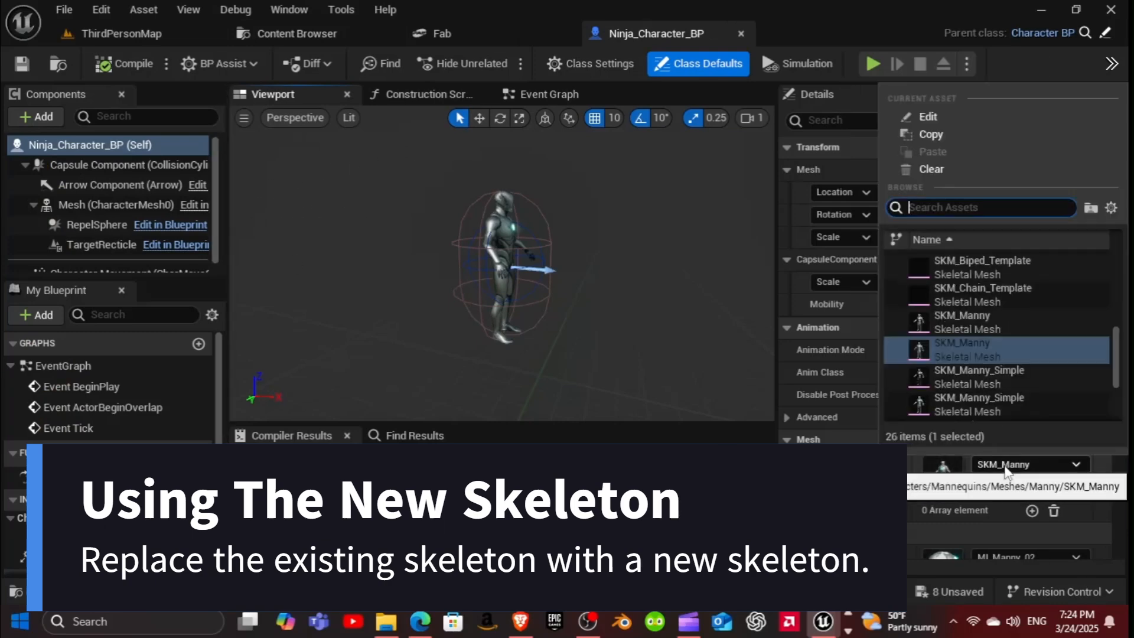
text(sk nin)
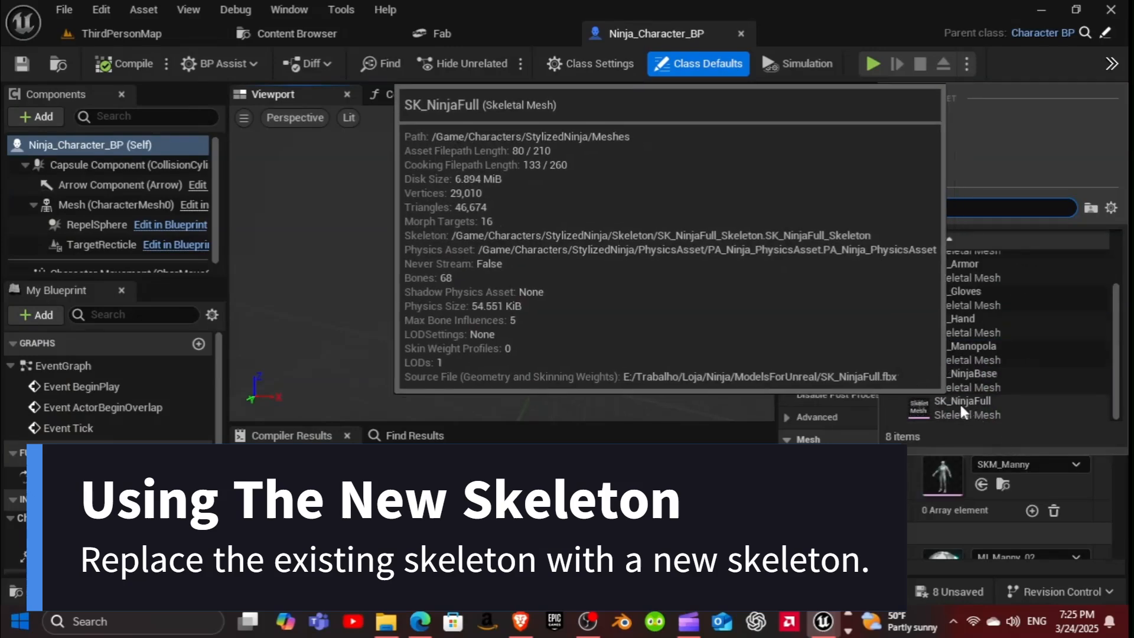
click(960, 405)
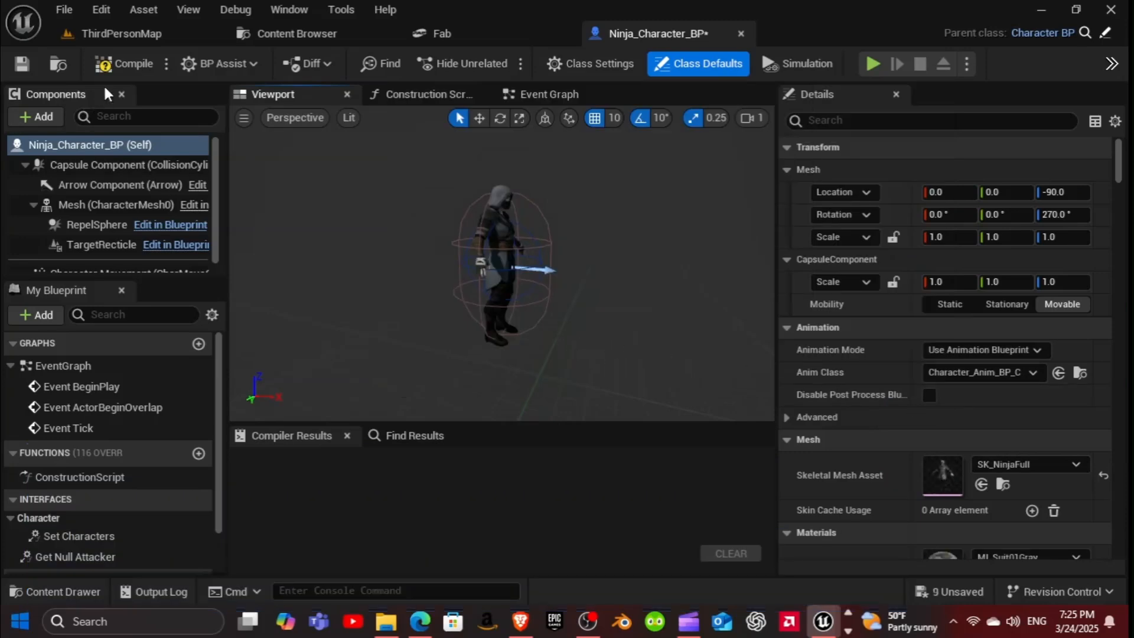
click(118, 64)
click(19, 66)
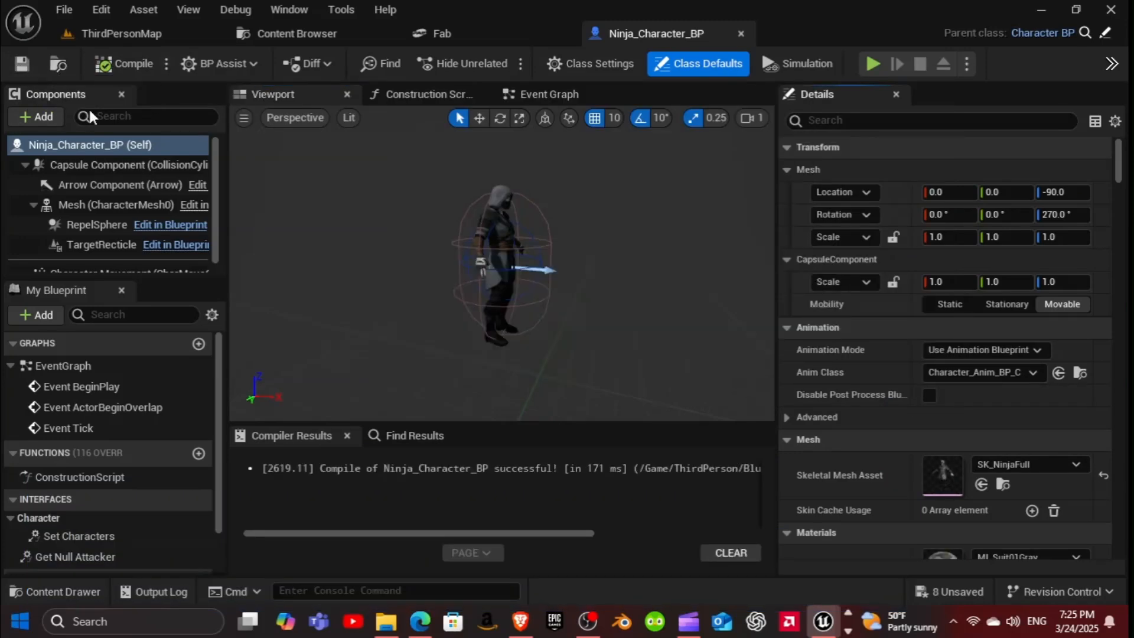
Step: Set the character's Anim Class to NinjaAnimBP, and compile and save the blueprint
click(973, 378)
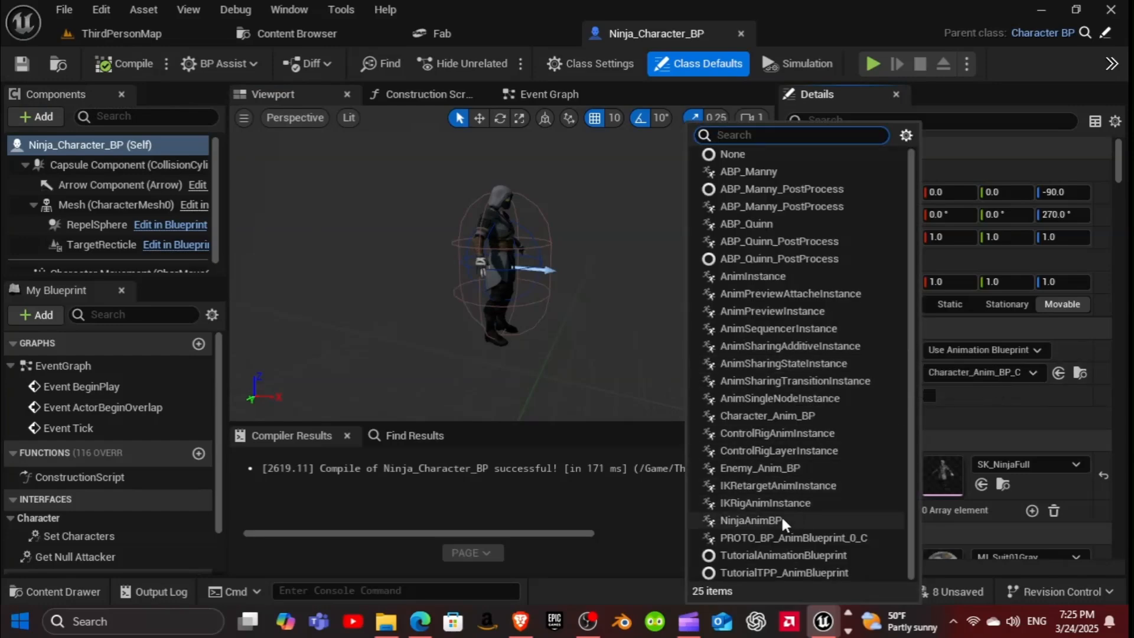
click(767, 520)
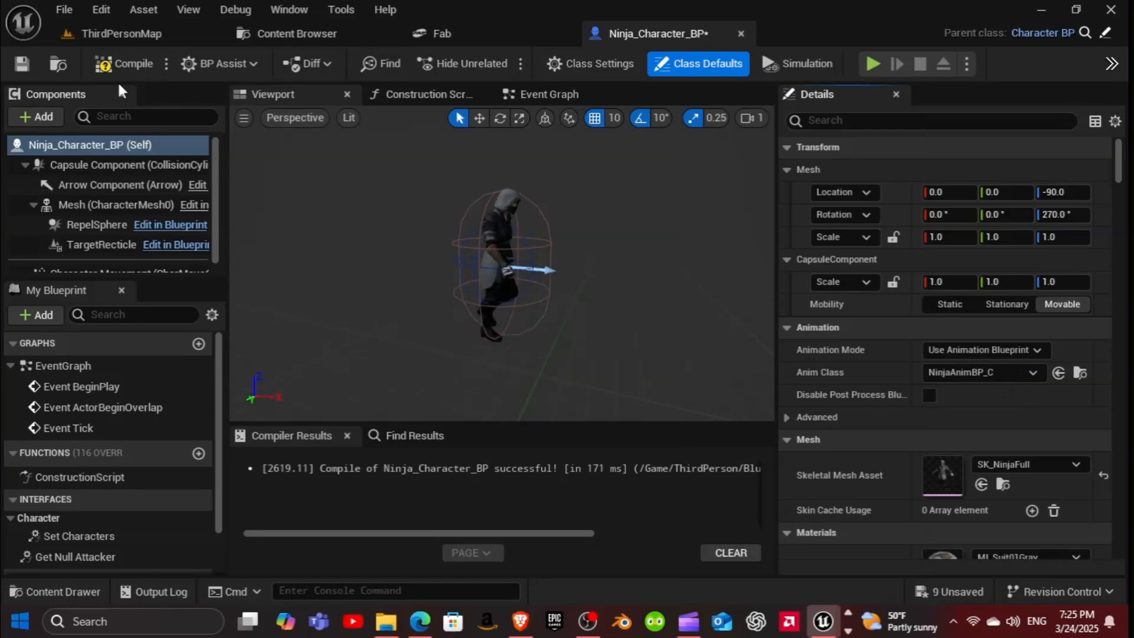
click(123, 64)
click(17, 67)
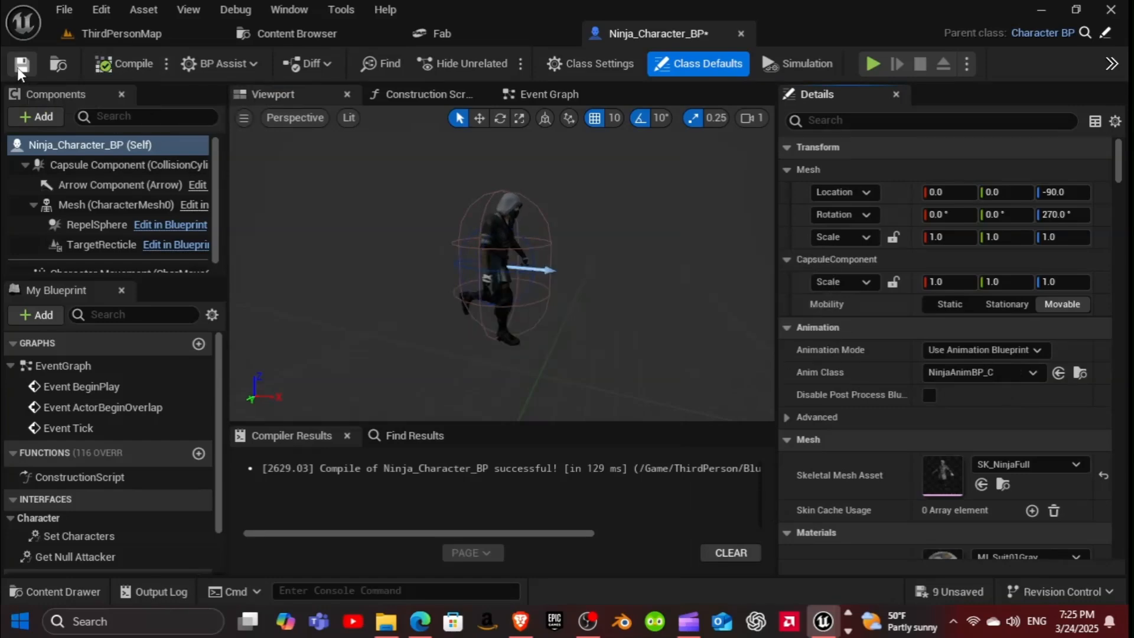
Step: Play-test ThirdPersonMap, stop the session and examine the classes of the level's selected game mode
click(135, 39)
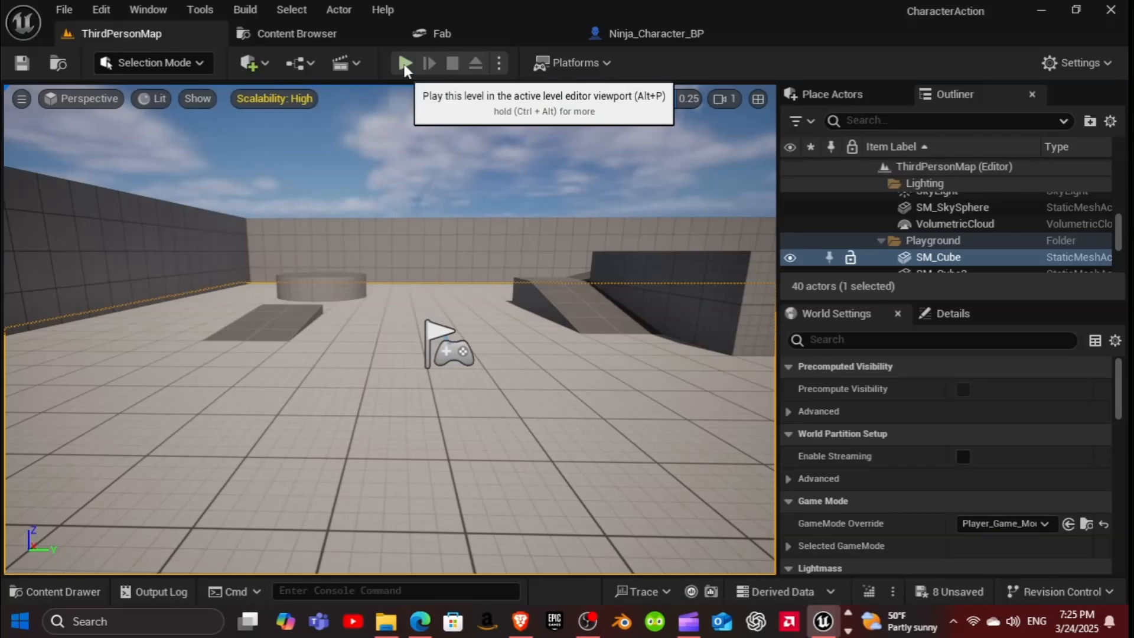
key(alt+p)
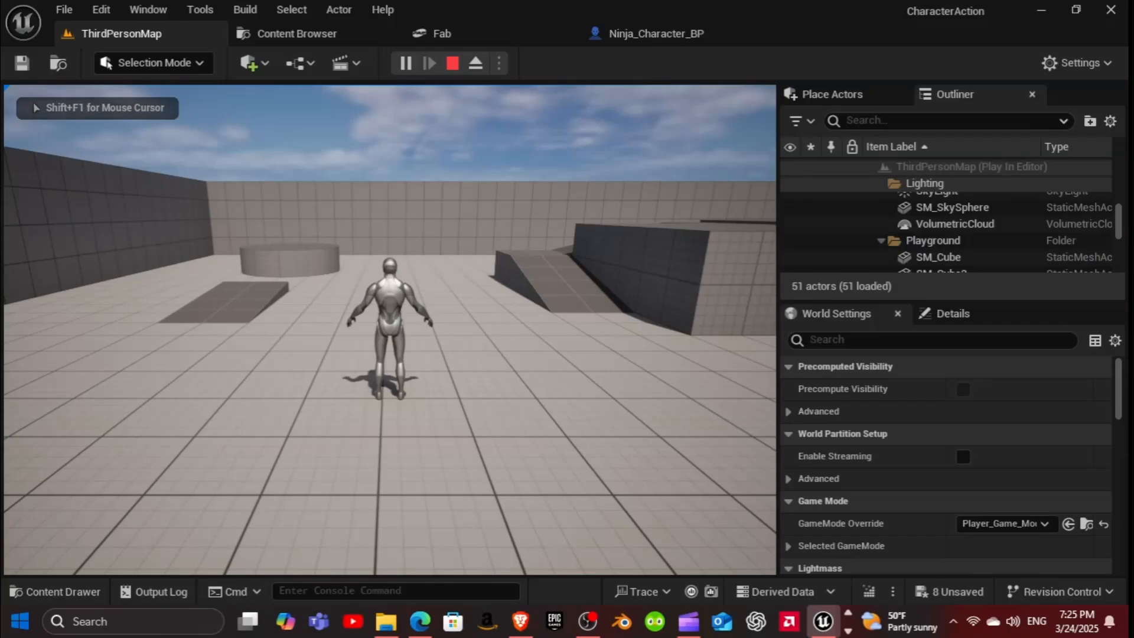
key(Escape)
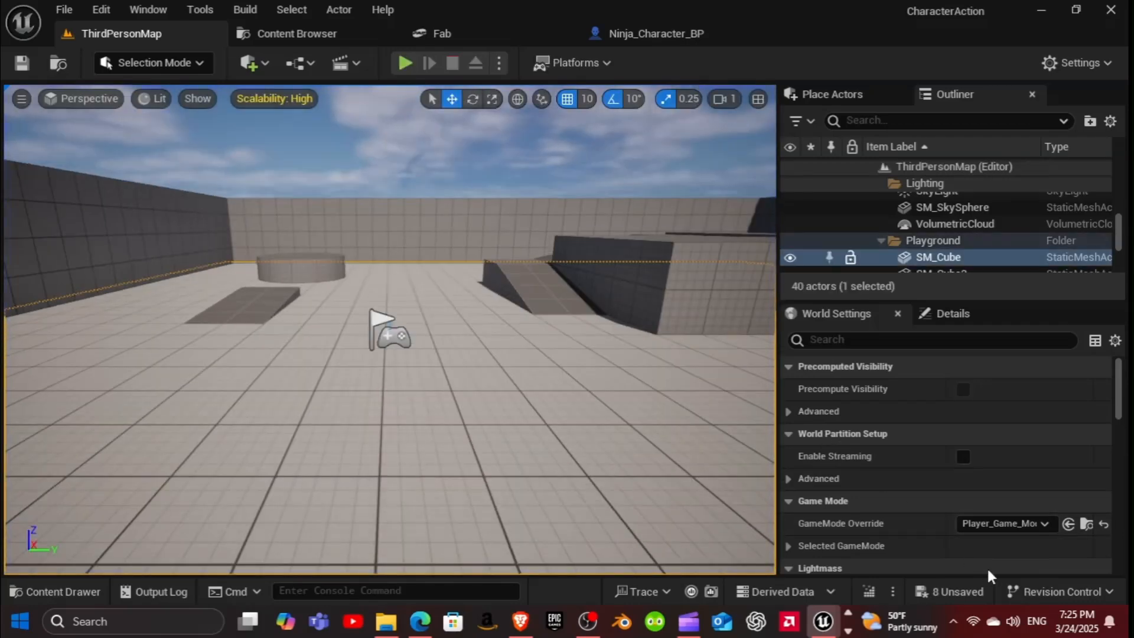
click(789, 544)
scroll(962, 493, down, 3)
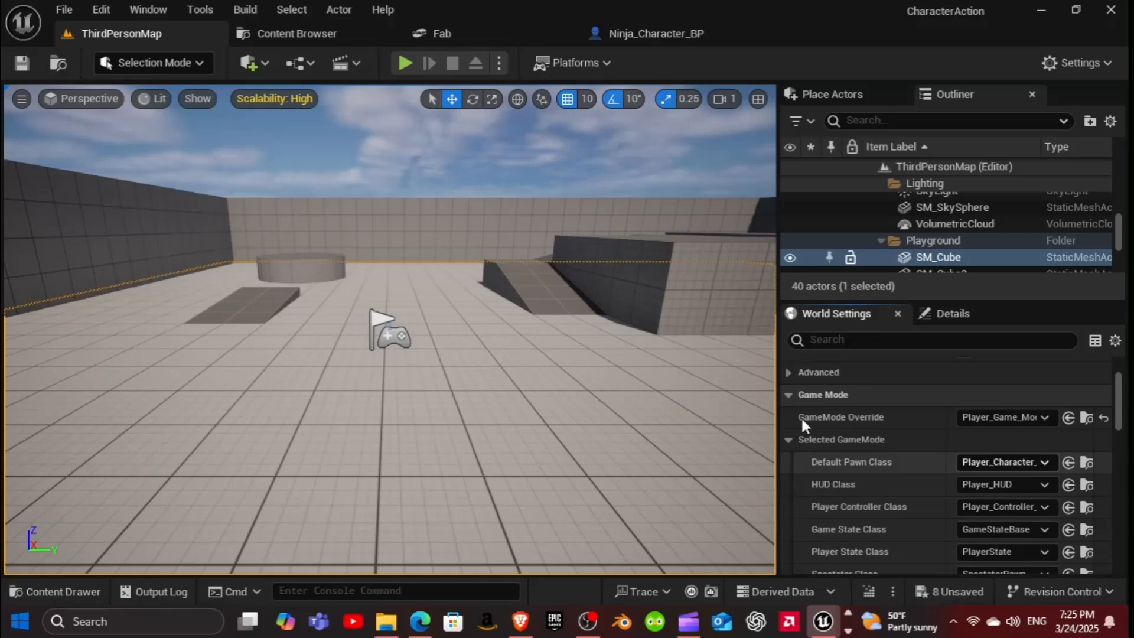
Step: Create a blueprint class in the ThirdPerson Blueprints folder with Player_Game_Mode as its parent class
click(286, 29)
click(464, 341)
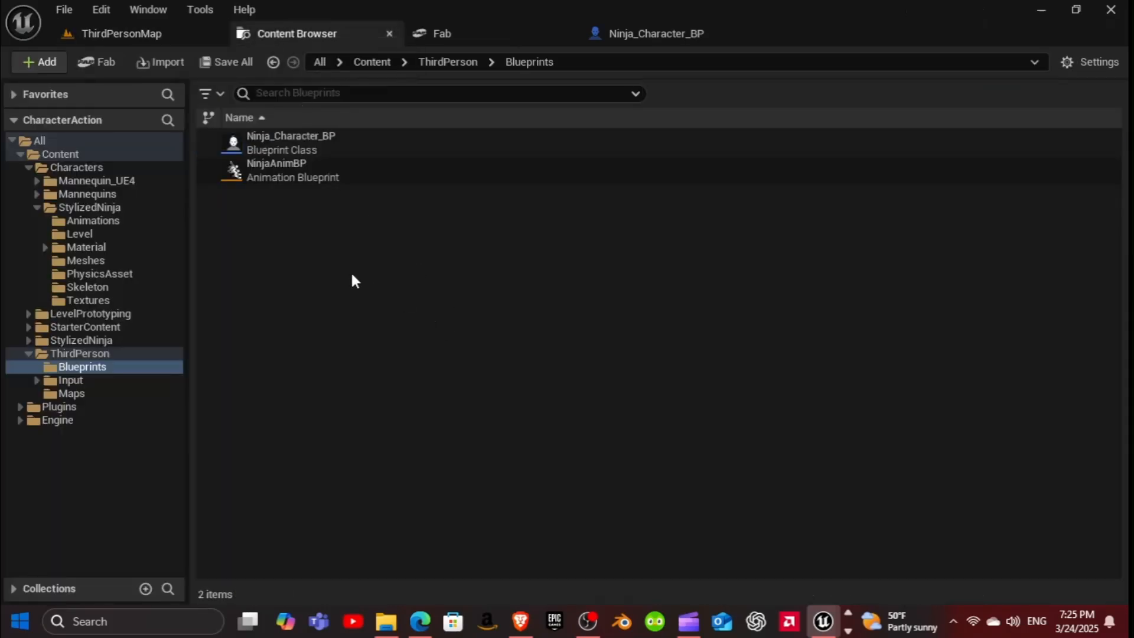
right_click(304, 255)
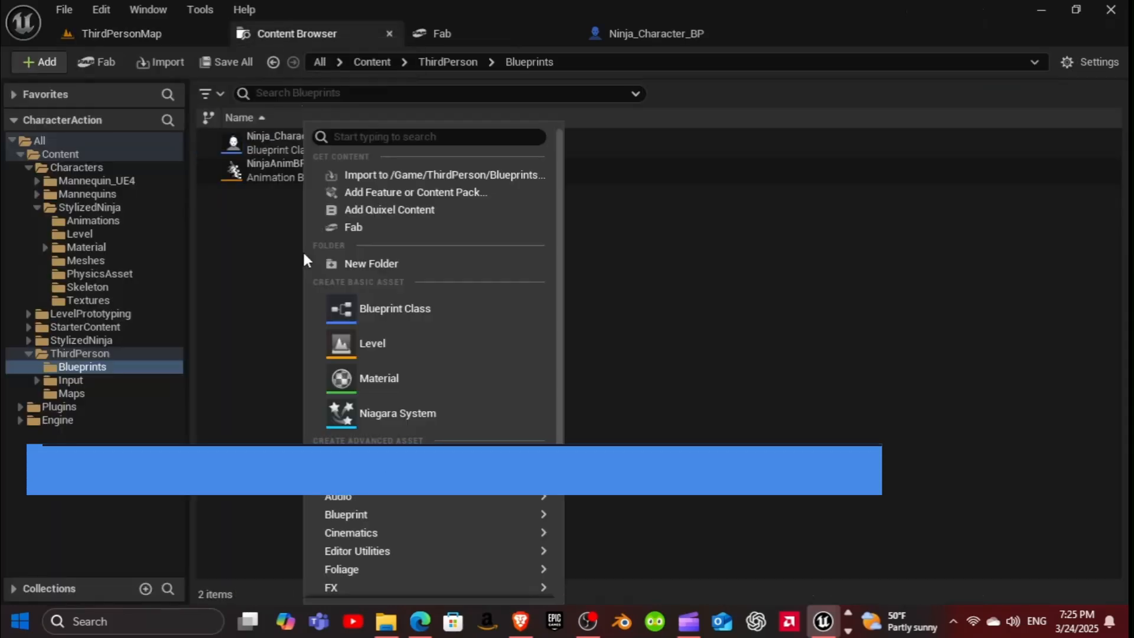
click(430, 314)
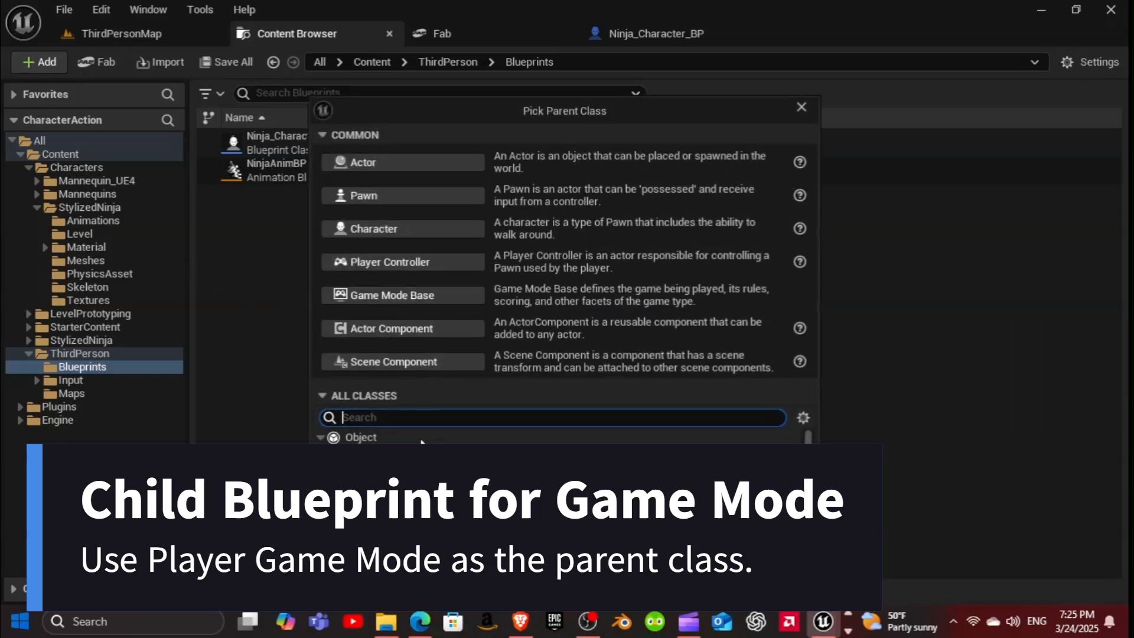
text(player)
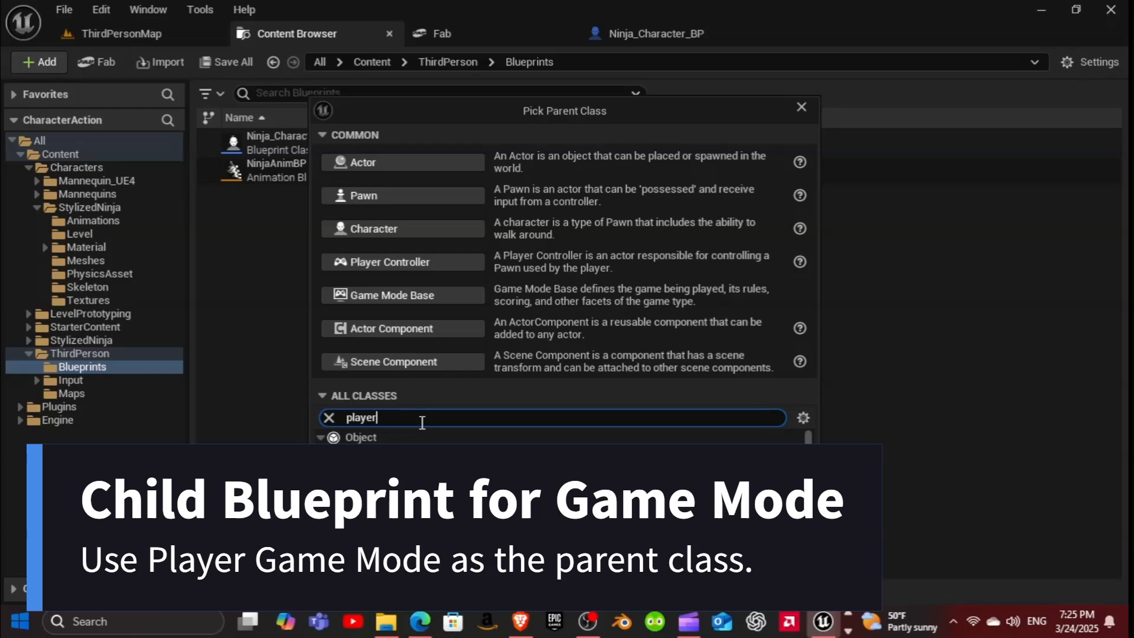
text( gam)
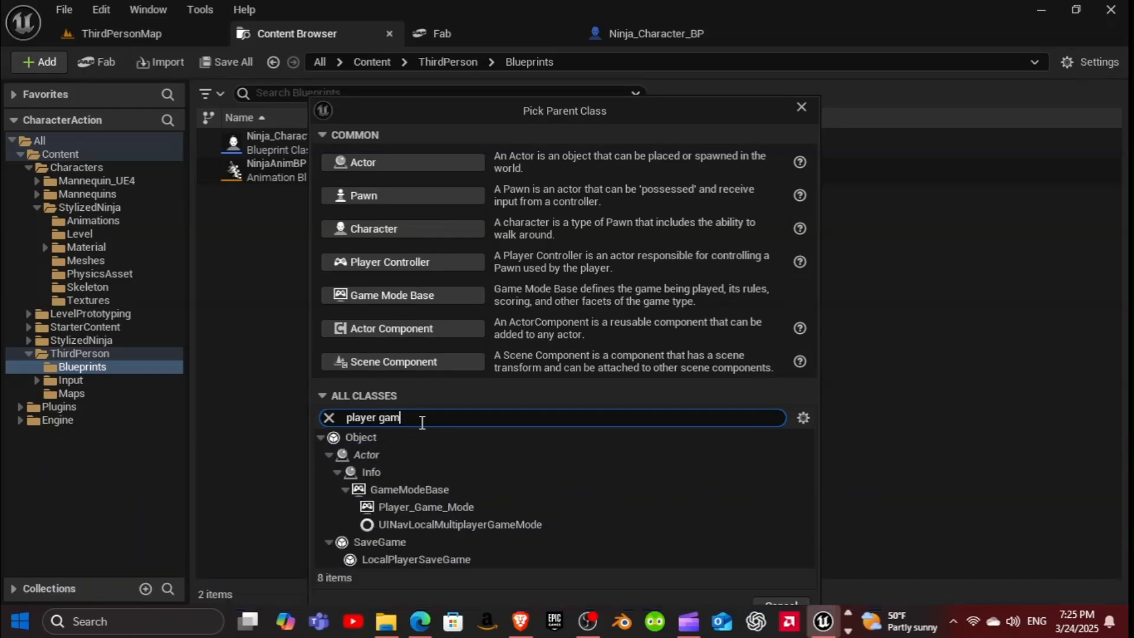
text(e mode)
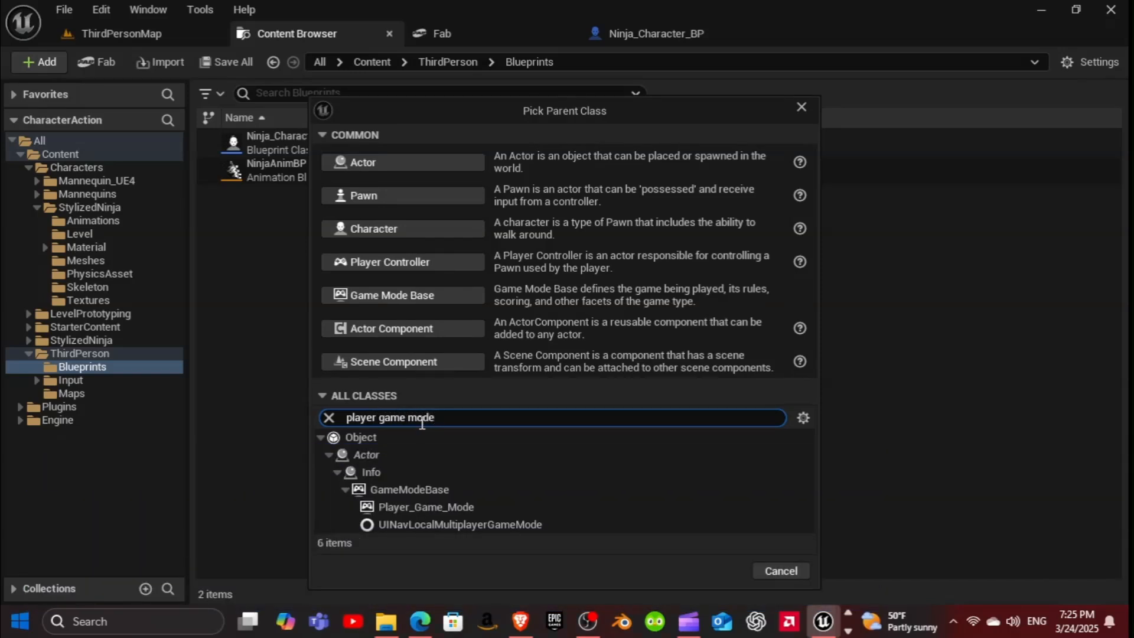
click(444, 513)
click(715, 573)
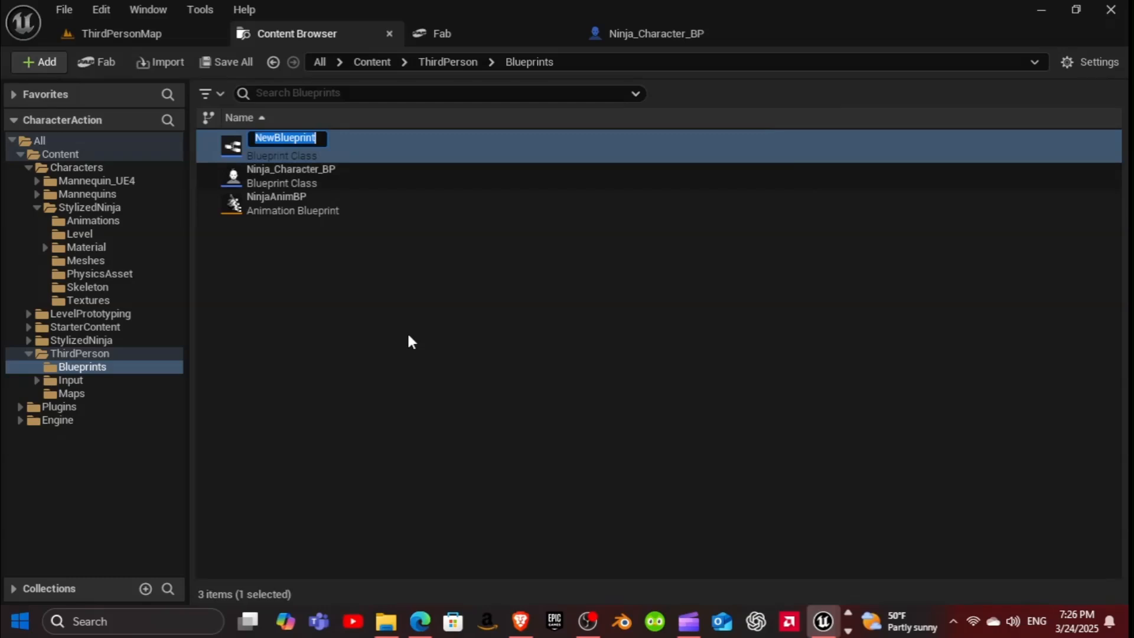
Step: Name the new blueprint class Ninja_Game_Mode_BP
text(Ni)
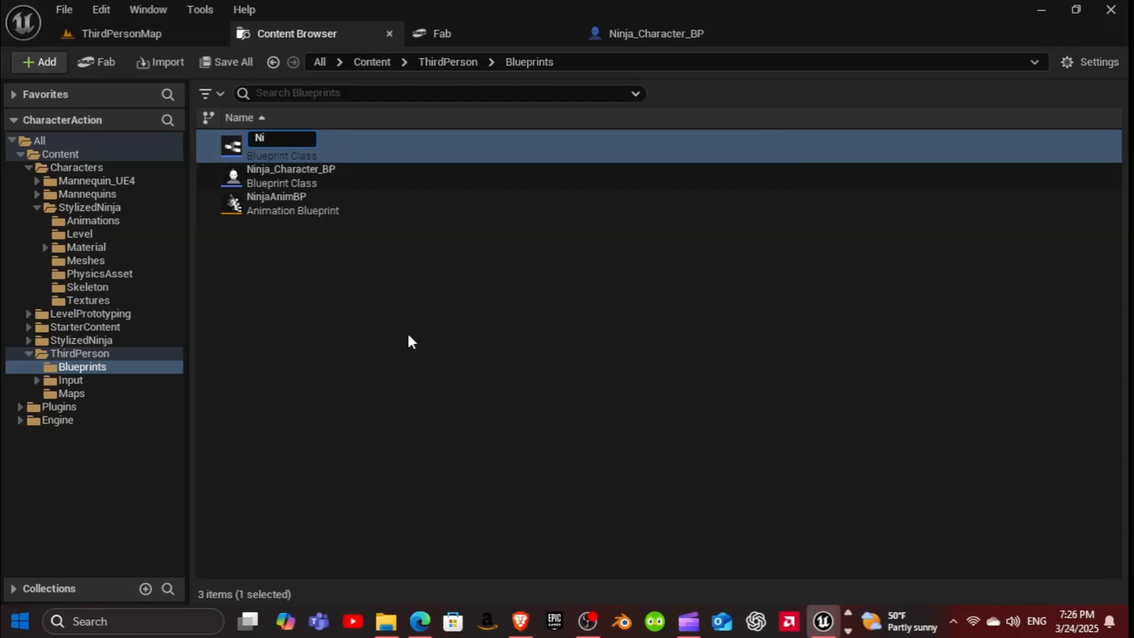
text(nja_Game )
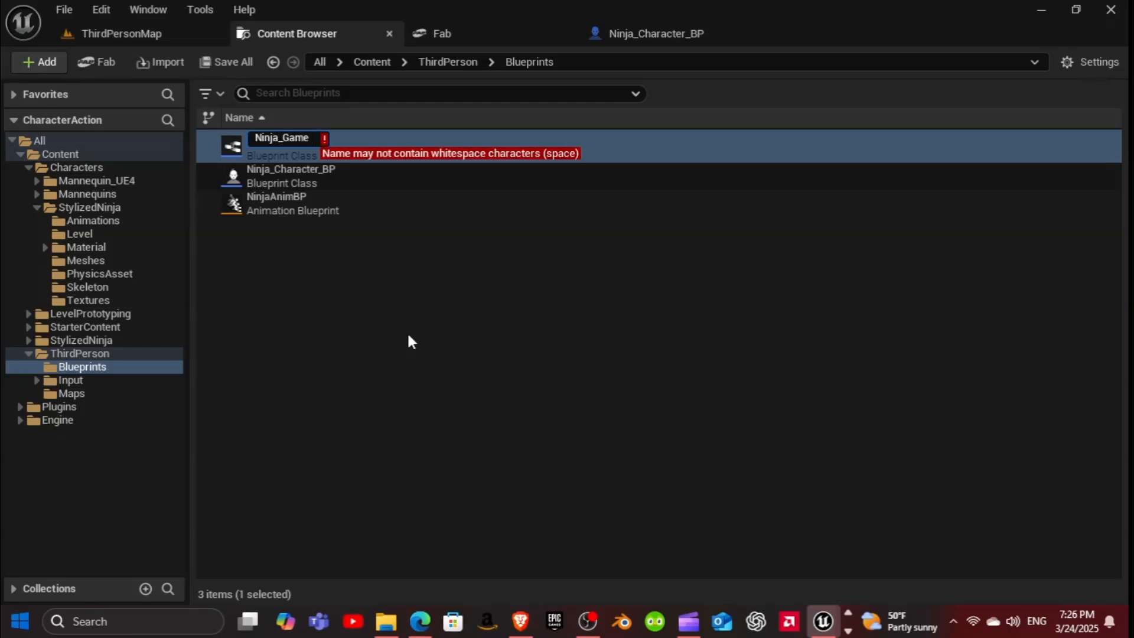
text(Mode)
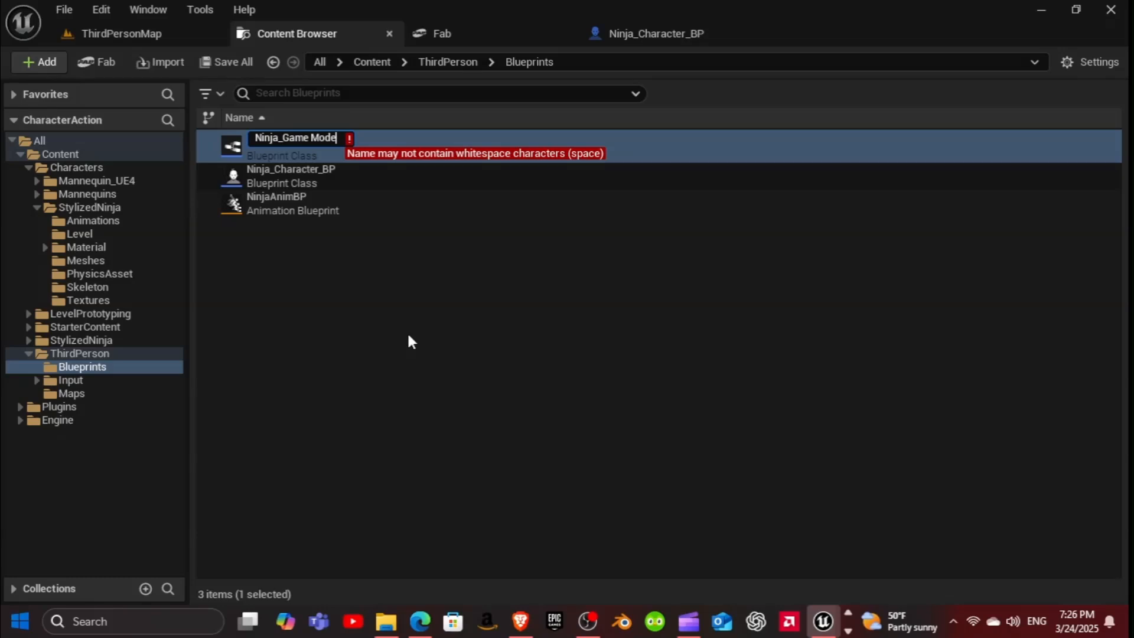
key(Left)
key(BackSpace)
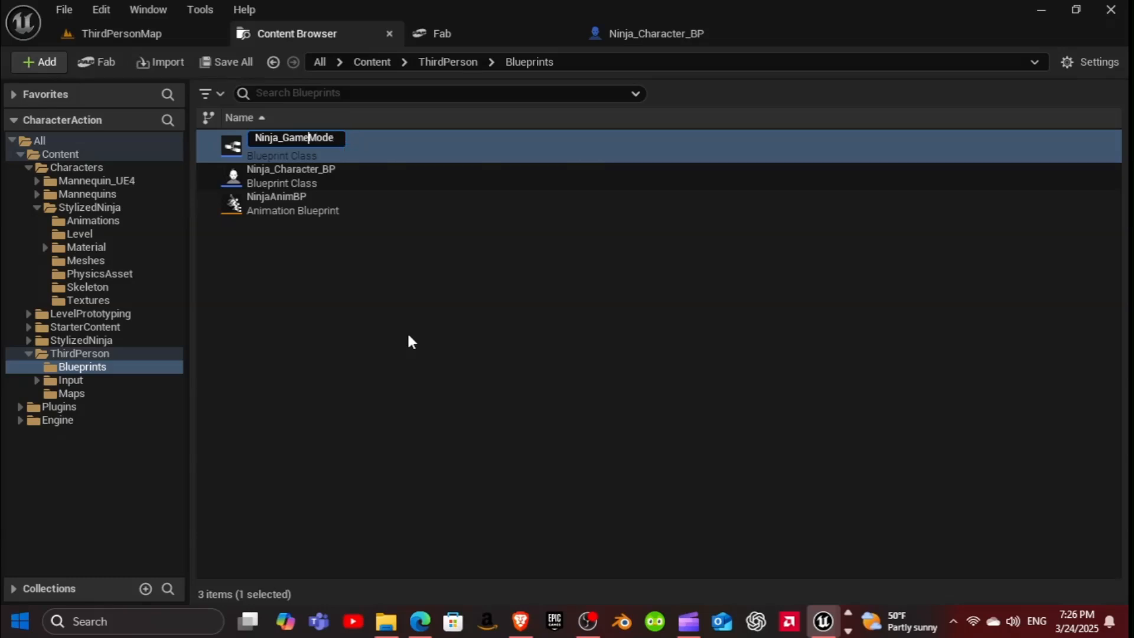
text(_)
key(Right)
key(Right)
key(Right)
text(_BP)
key(Return)
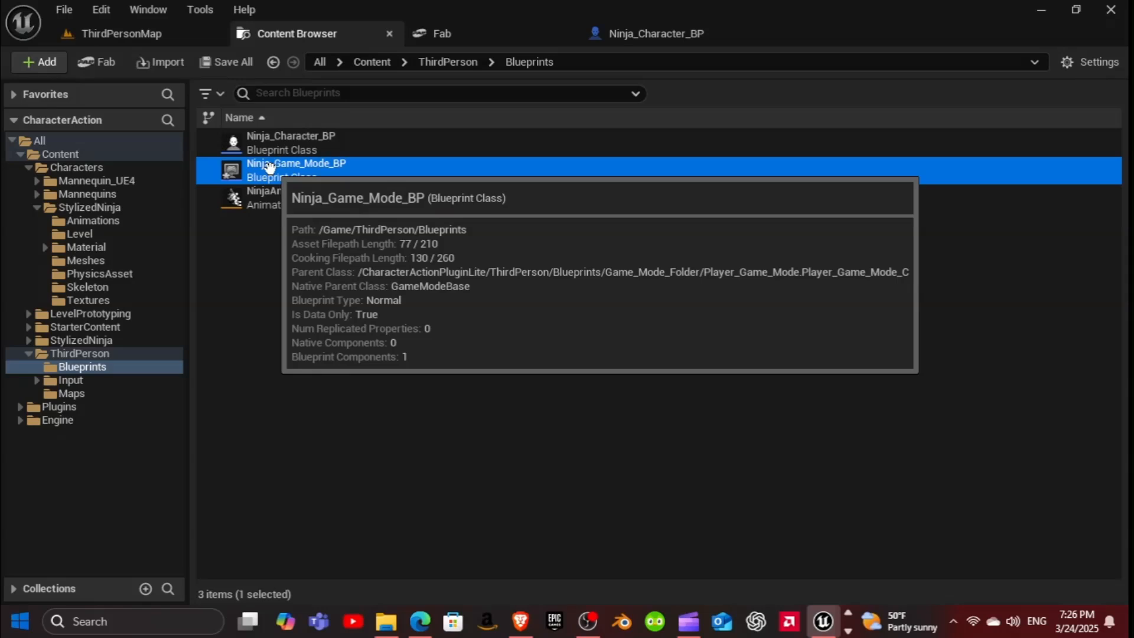
Step: Open Ninja_Game_Mode_BP, set its Default Pawn Class to Ninja_Character_BP, and compile and save it
double_click(268, 167)
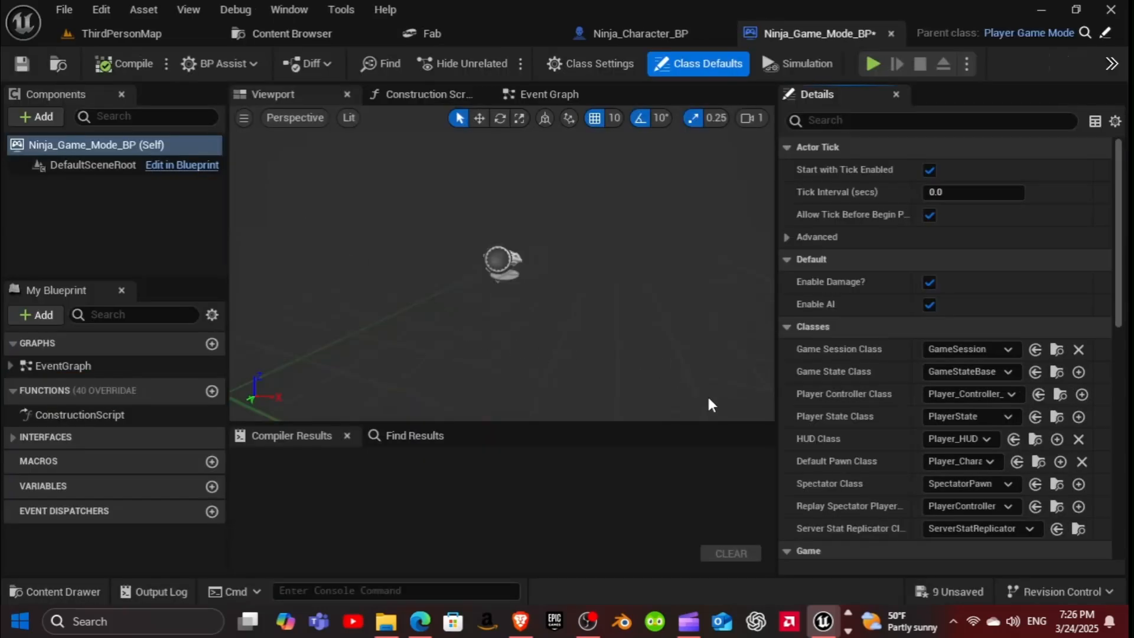
scroll(982, 431, down, 2)
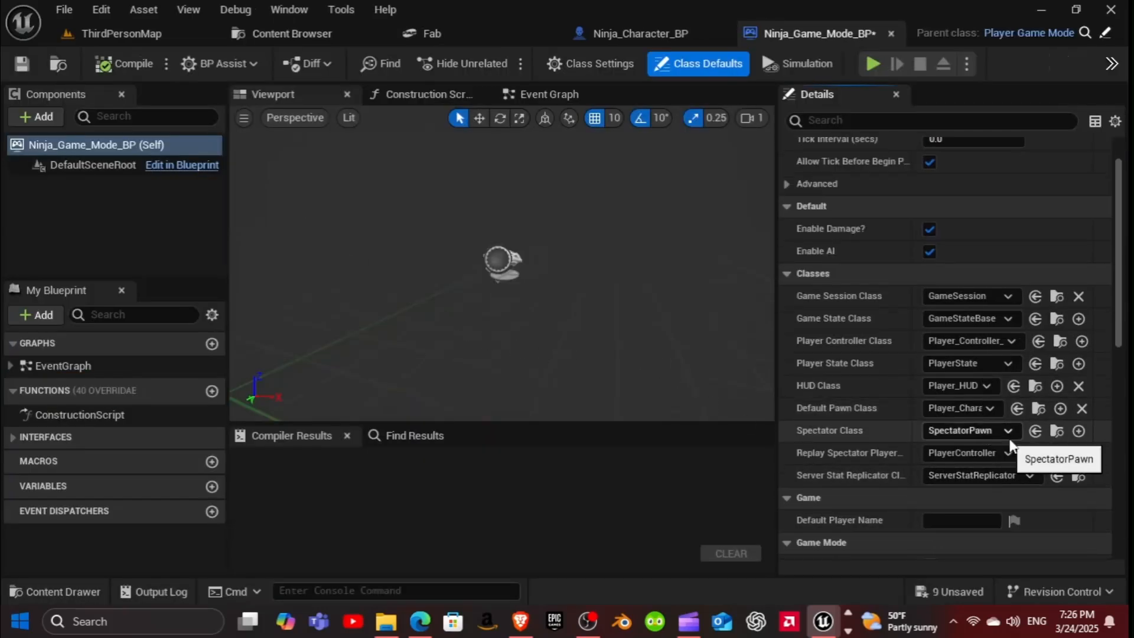
click(972, 409)
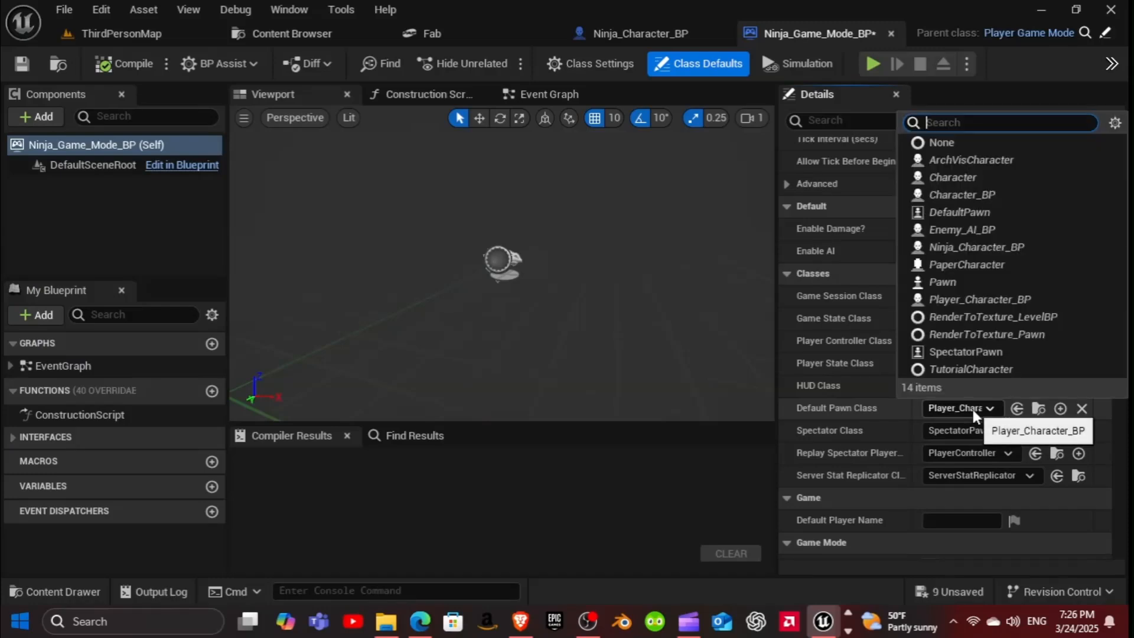
click(952, 248)
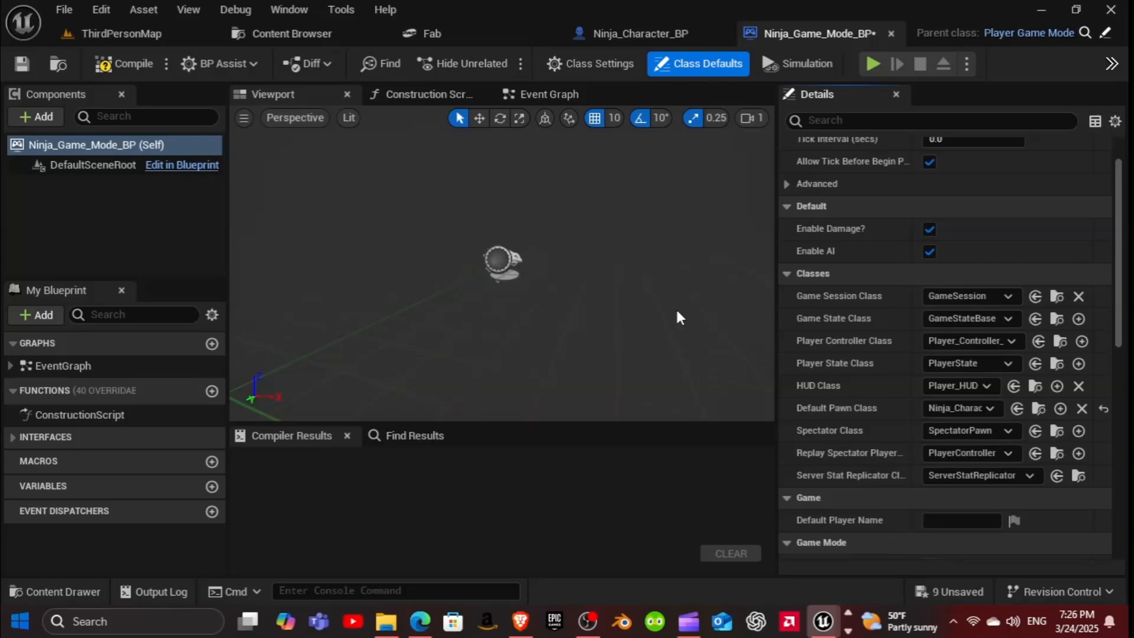
click(104, 65)
click(25, 64)
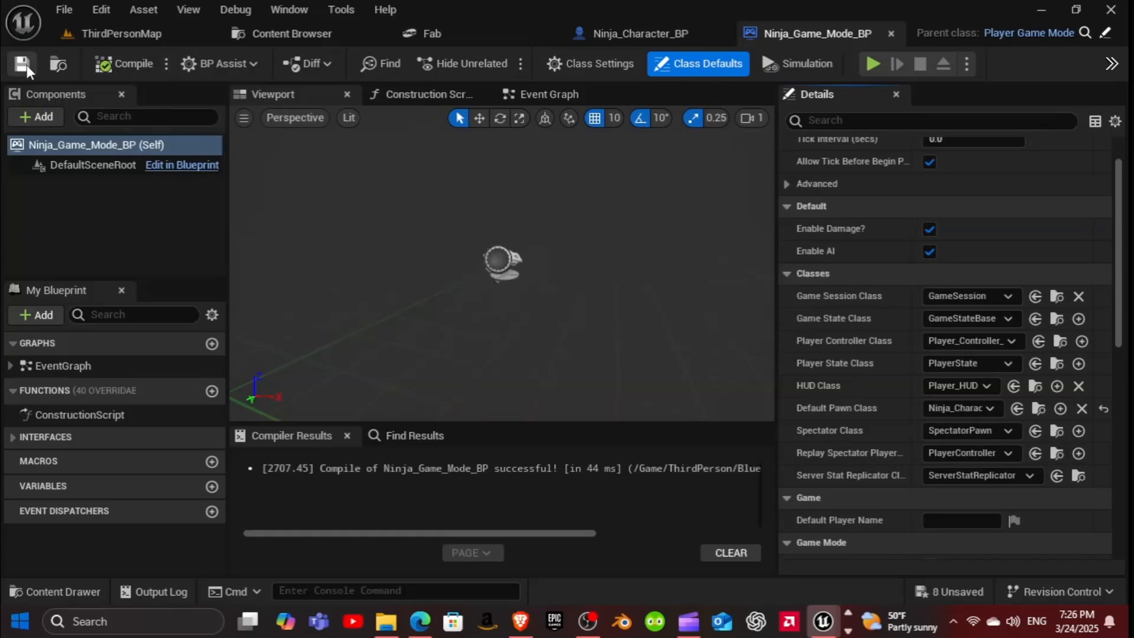
Step: Close the Ninja_Game_Mode_BP editor, set ThirdPersonMap's GameMode Override to Ninja_Game_Mode_BP and play the level
click(143, 34)
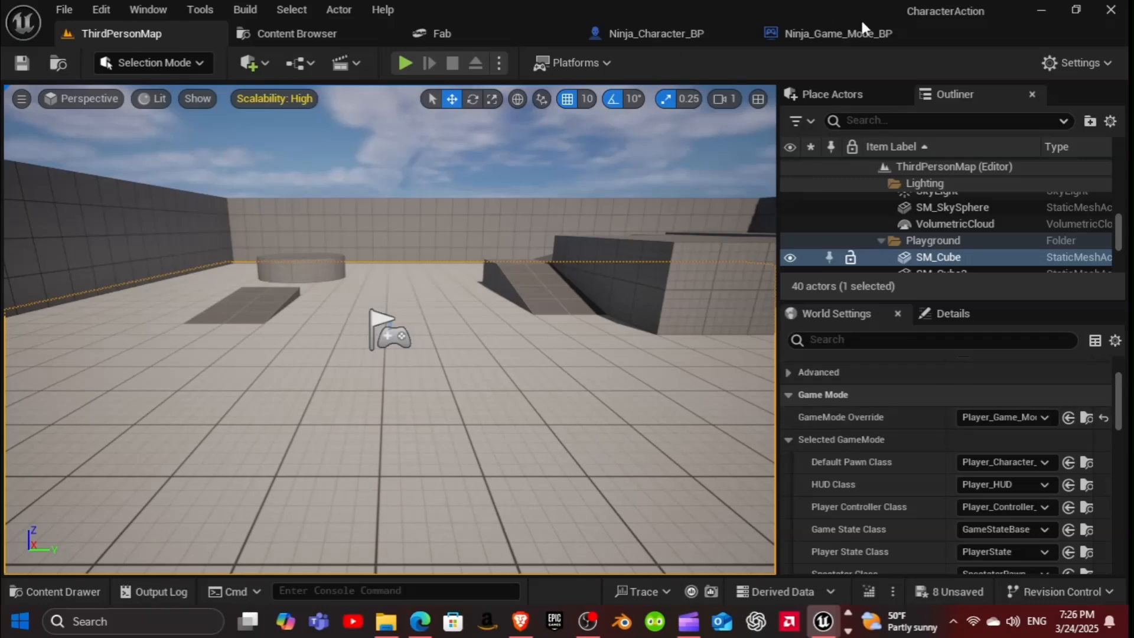
click(912, 33)
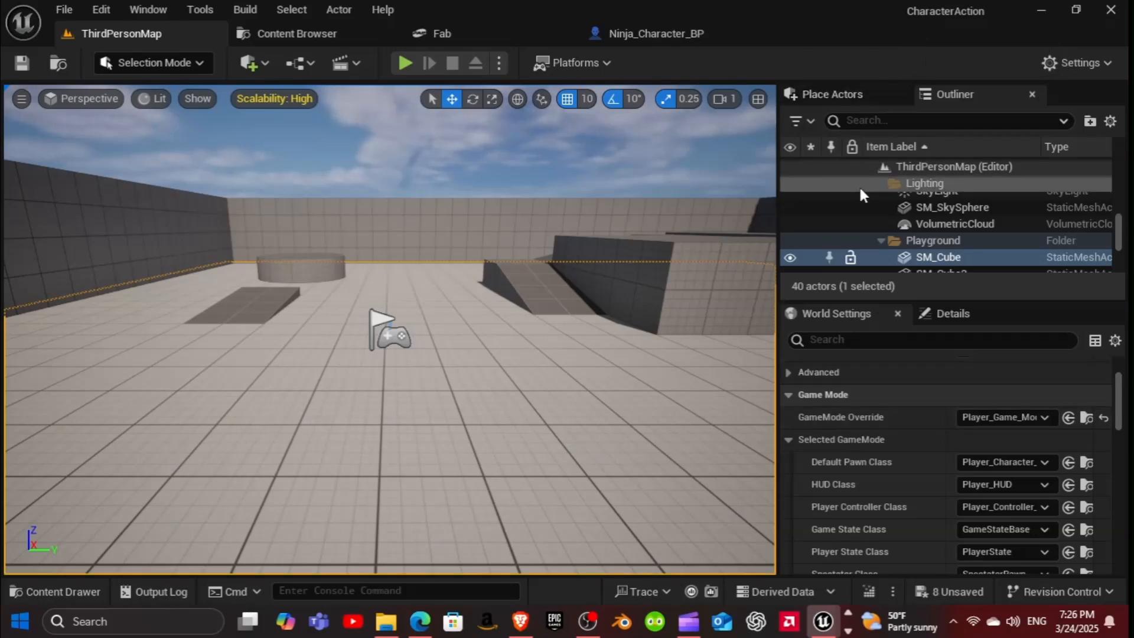
click(1008, 422)
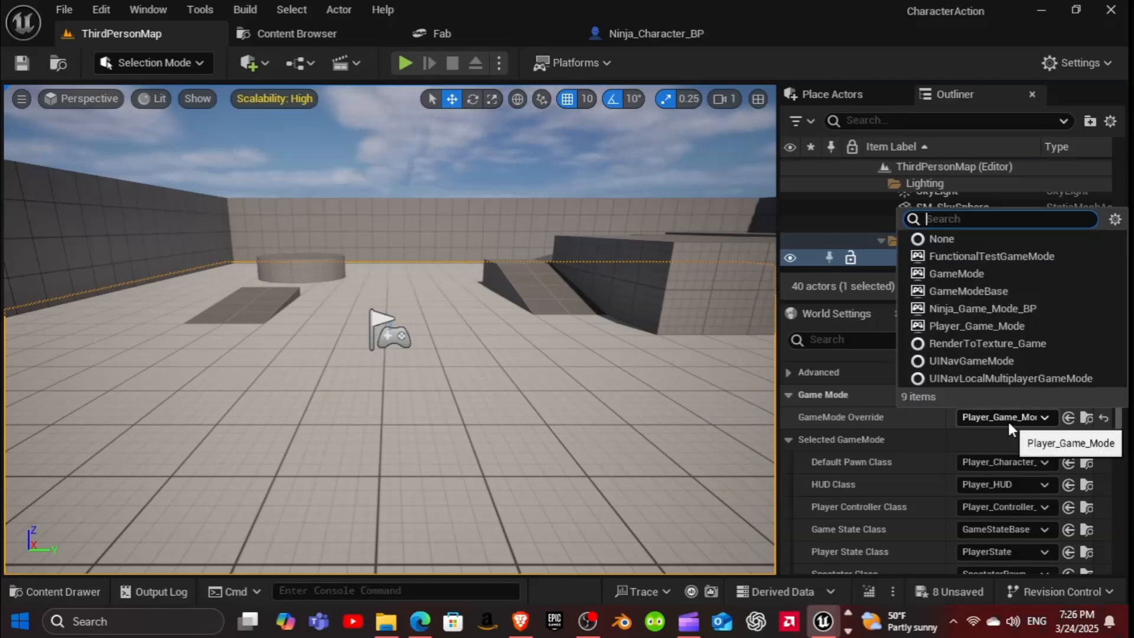
click(935, 309)
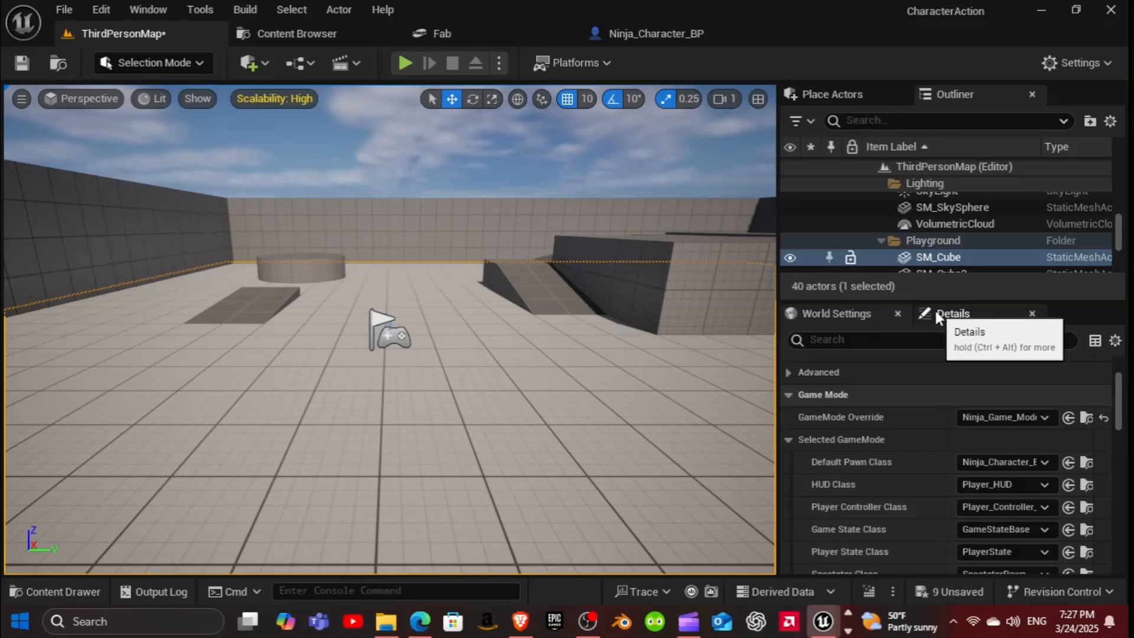
click(405, 63)
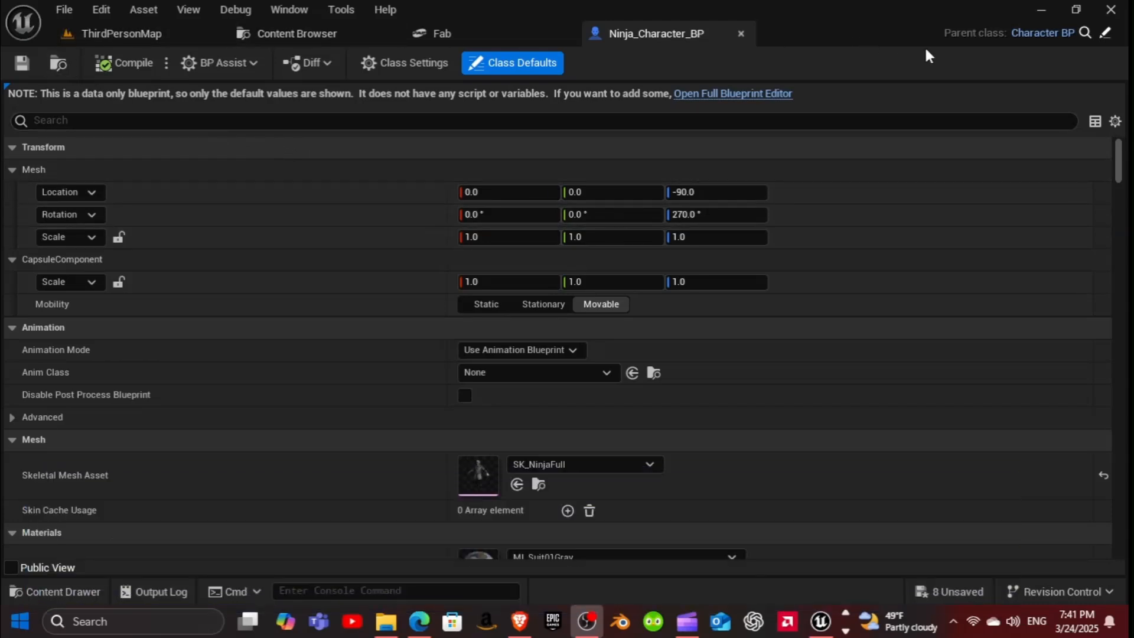
Step: Reparent Ninja_Character_BP to Player_Character_BP and save the blueprint
click(64, 9)
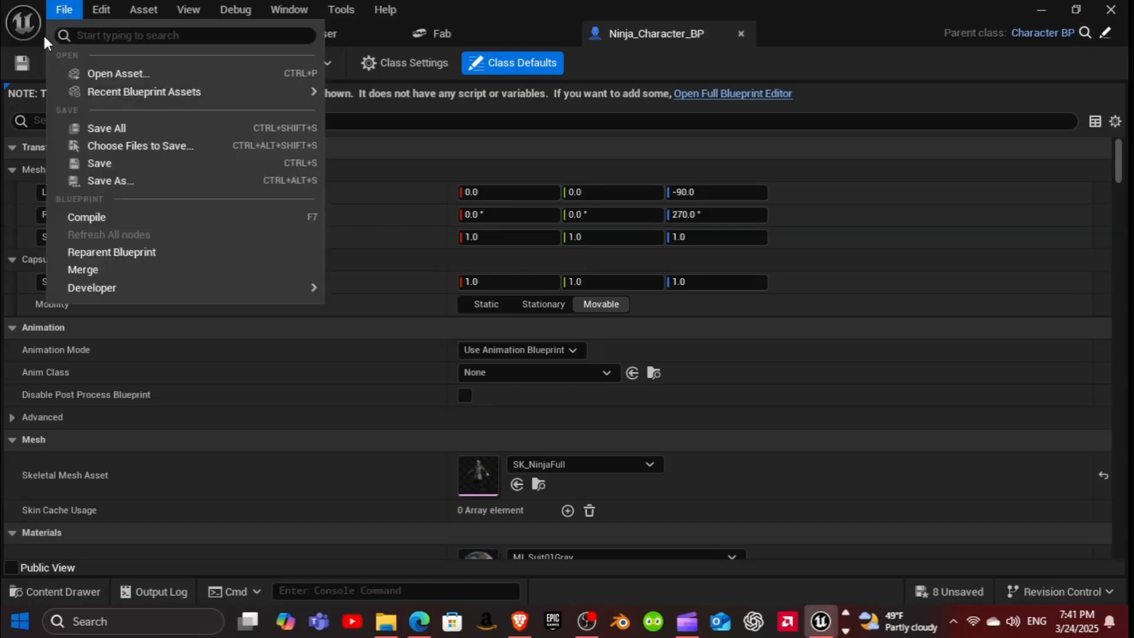
click(118, 252)
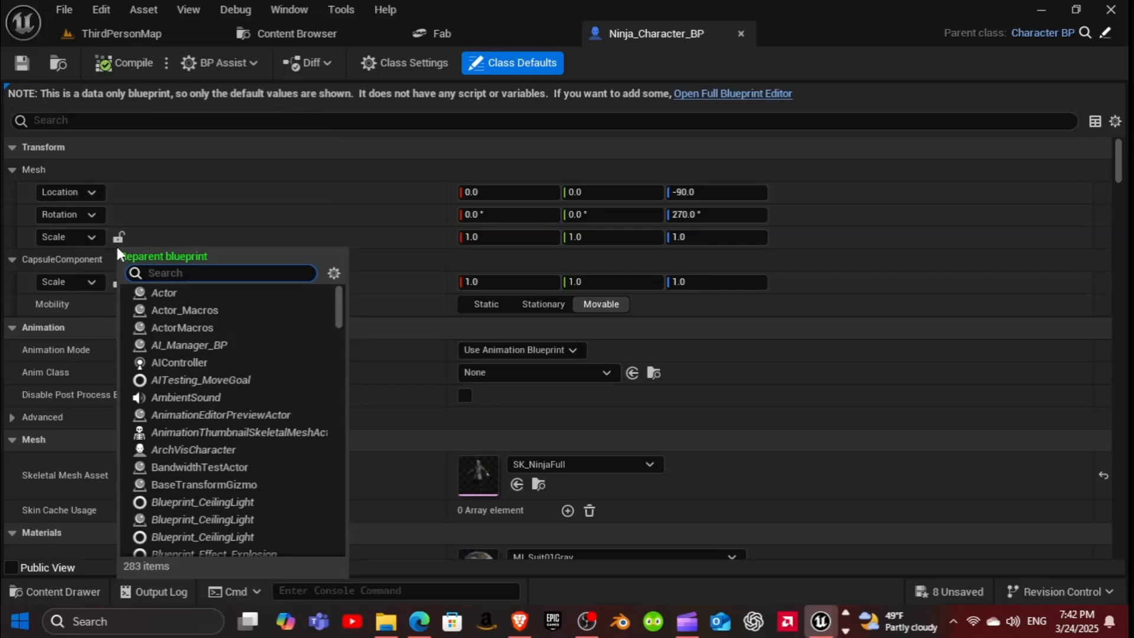
text(player)
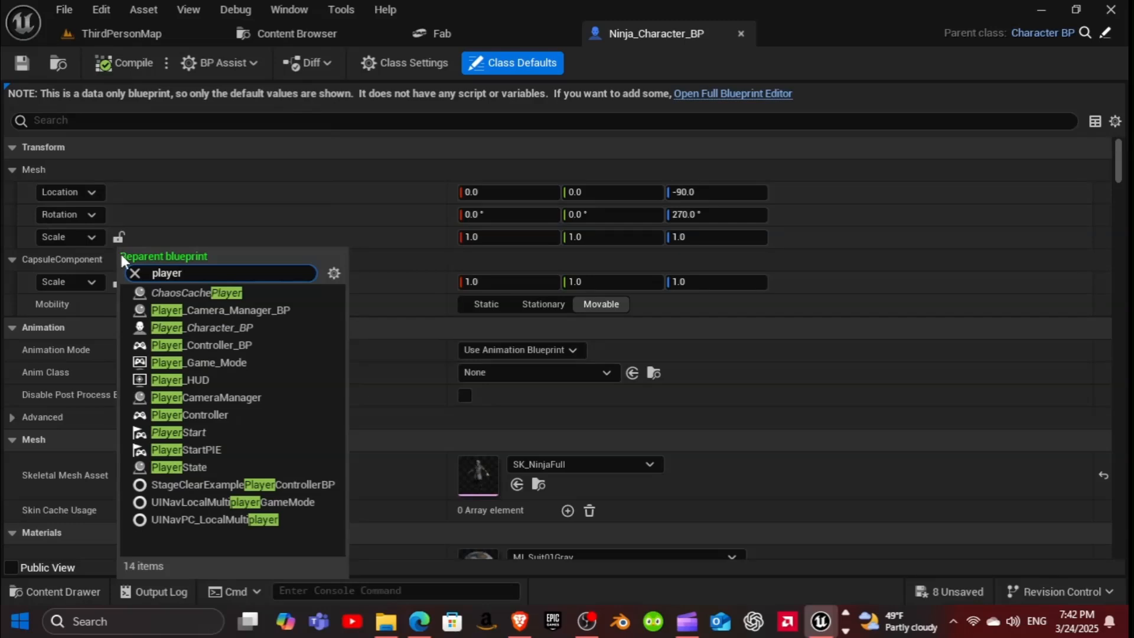
click(197, 328)
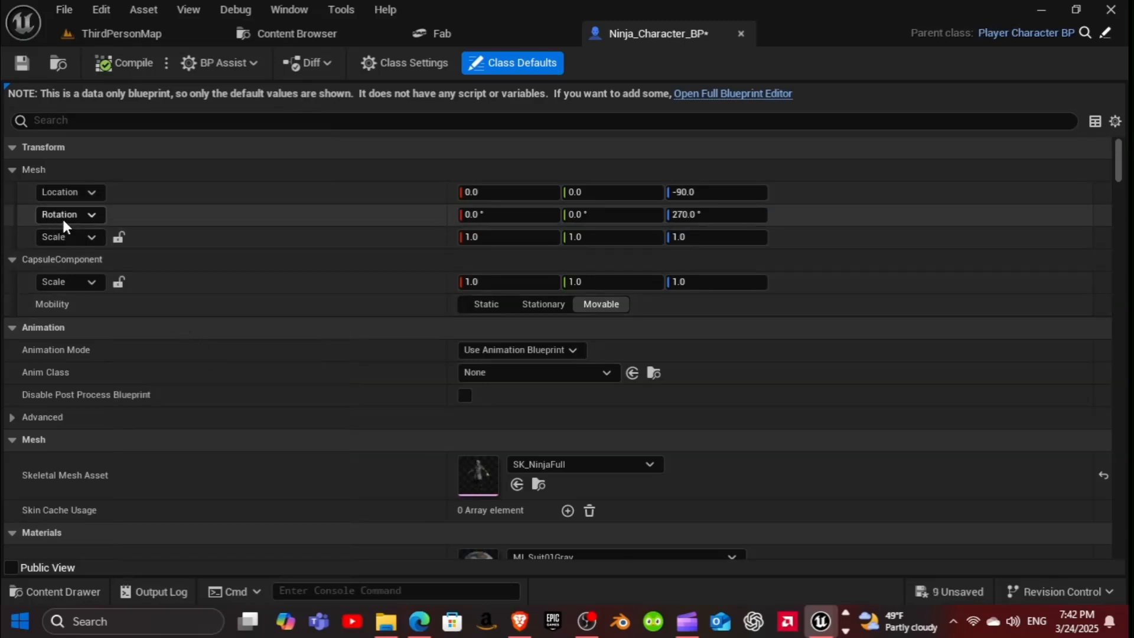
click(22, 63)
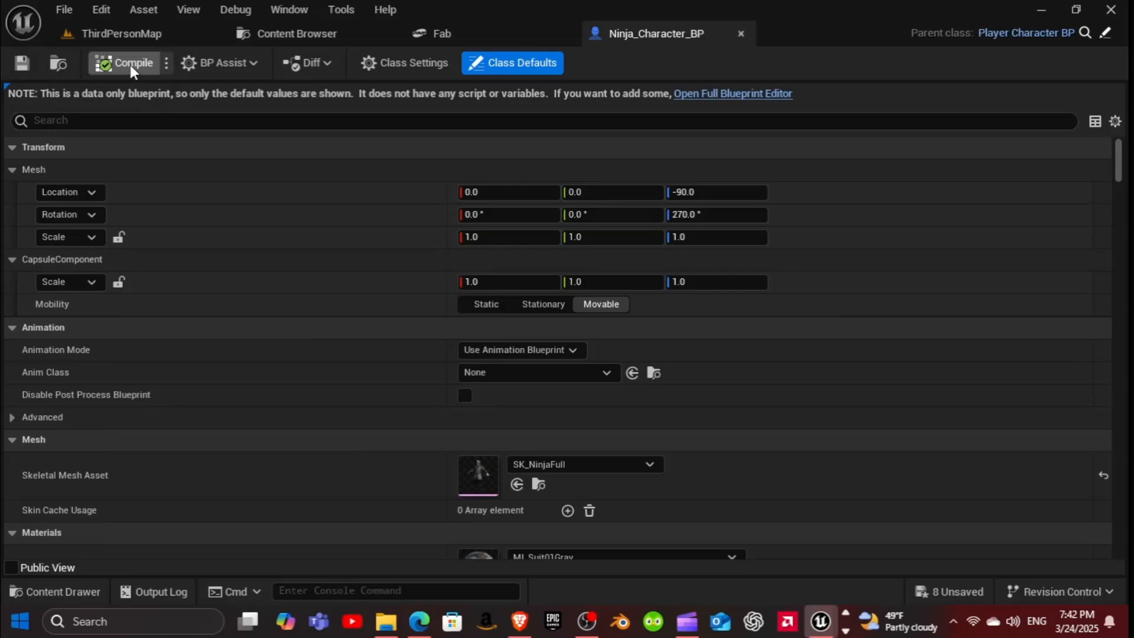
Step: Play ThirdPersonMap to test the reparented ninja character, and stop the play session
click(122, 34)
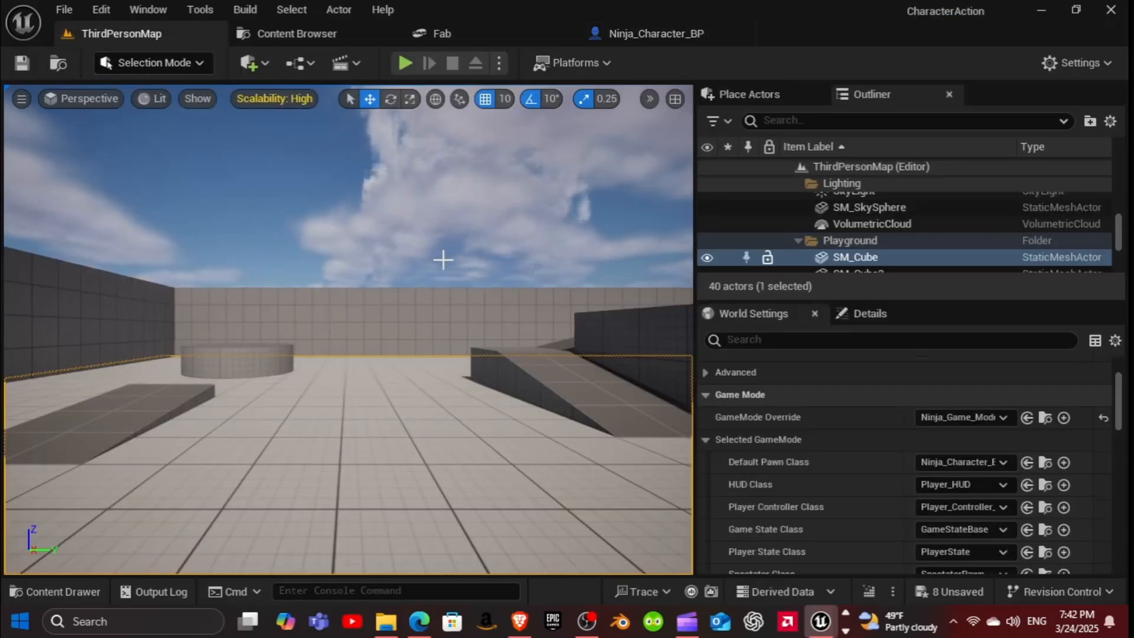
click(405, 58)
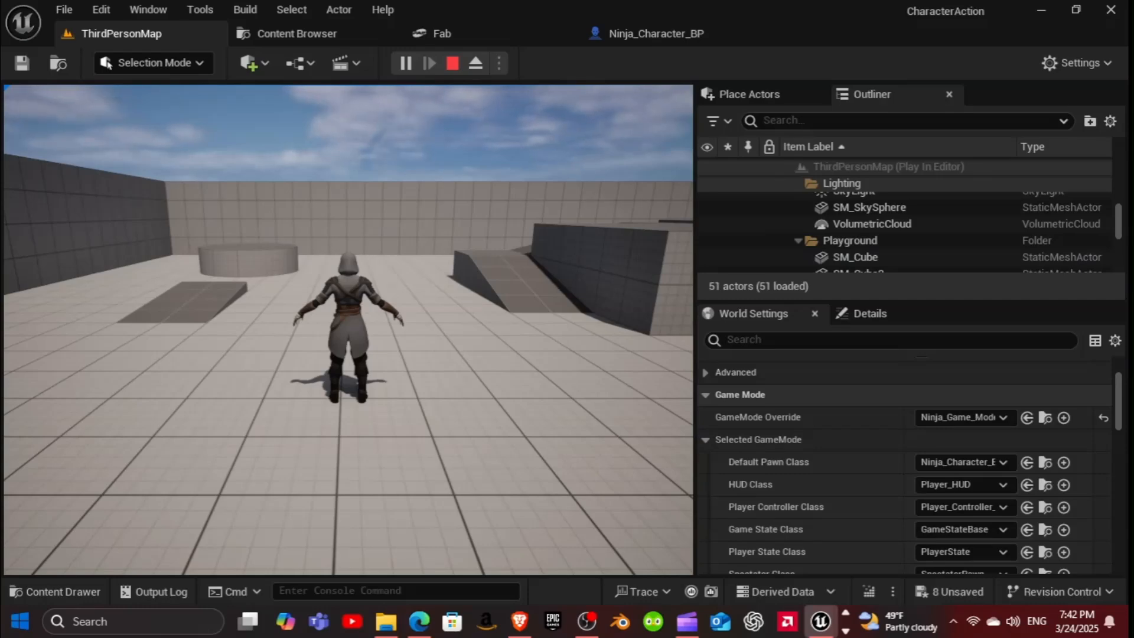
key(Escape)
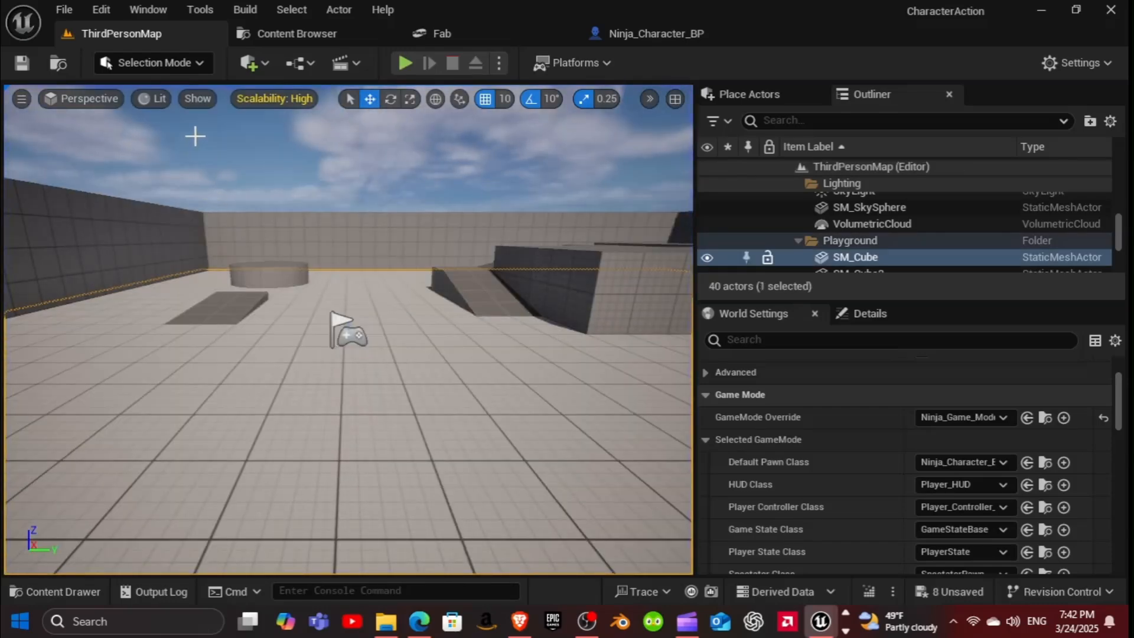
Step: Create a blueprint class in the ThirdPerson Blueprints folder with Character_Anim_BP as its parent class
click(312, 37)
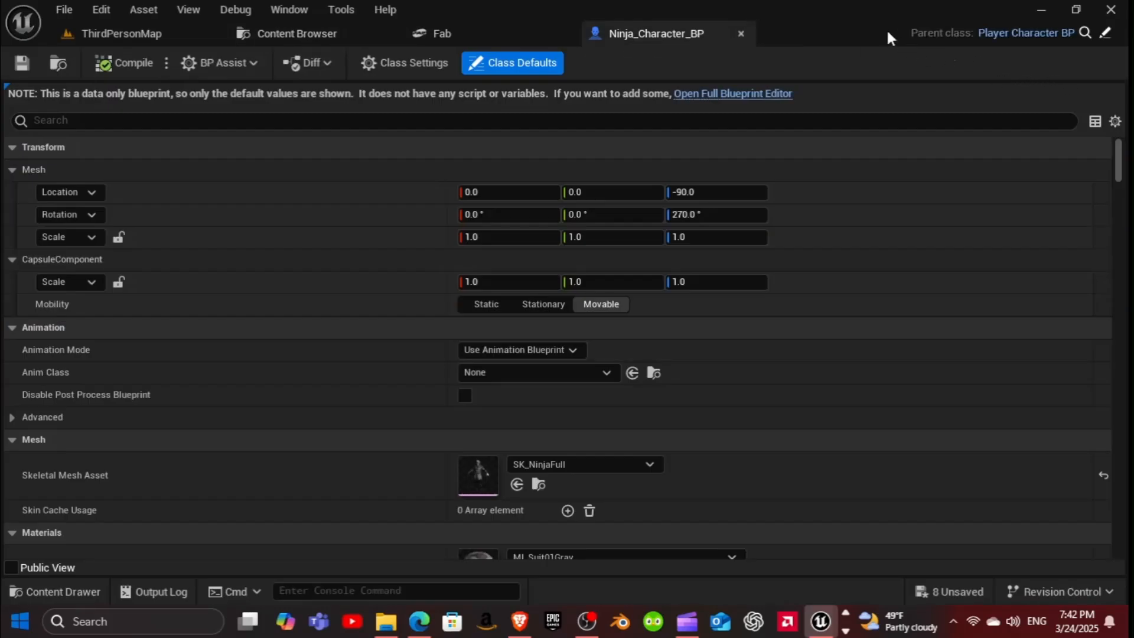
click(271, 35)
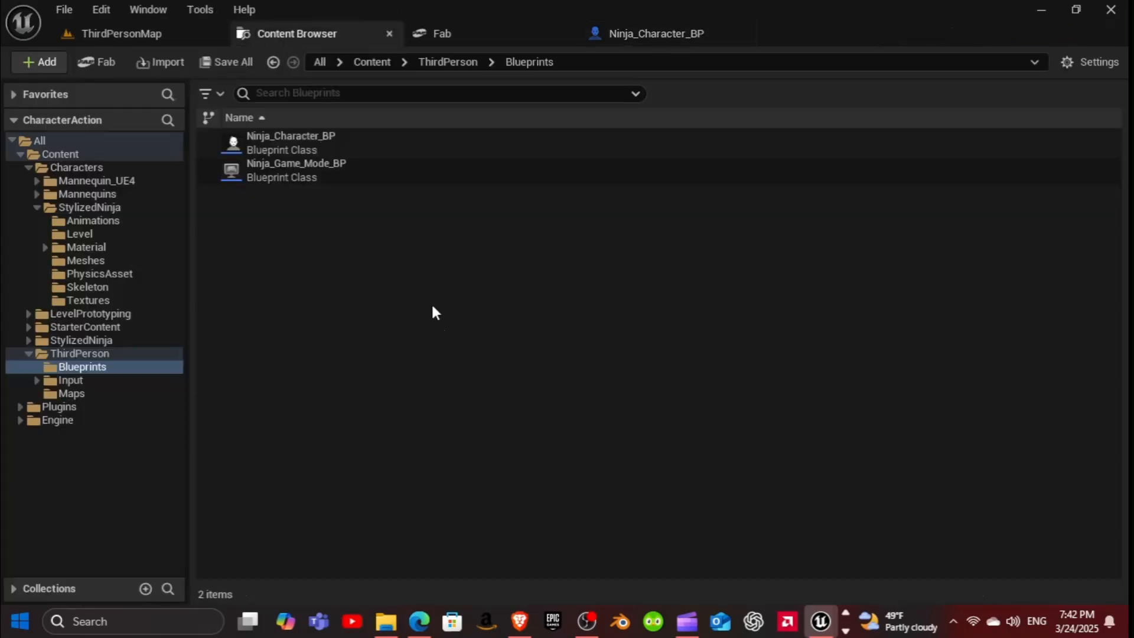
right_click(285, 240)
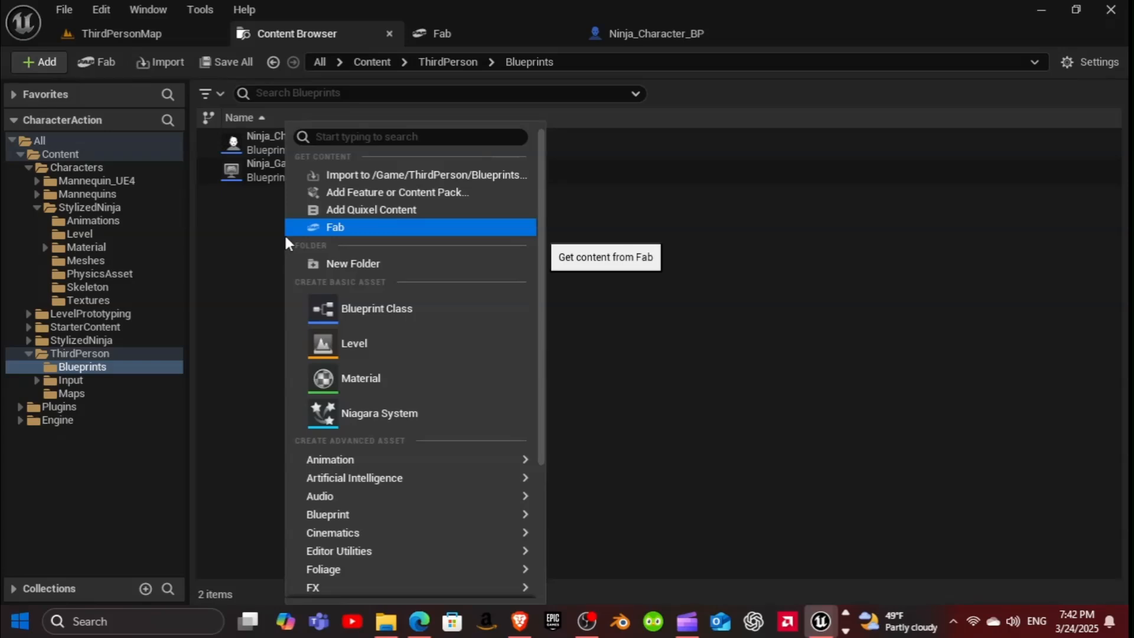
mouse_move(492, 464)
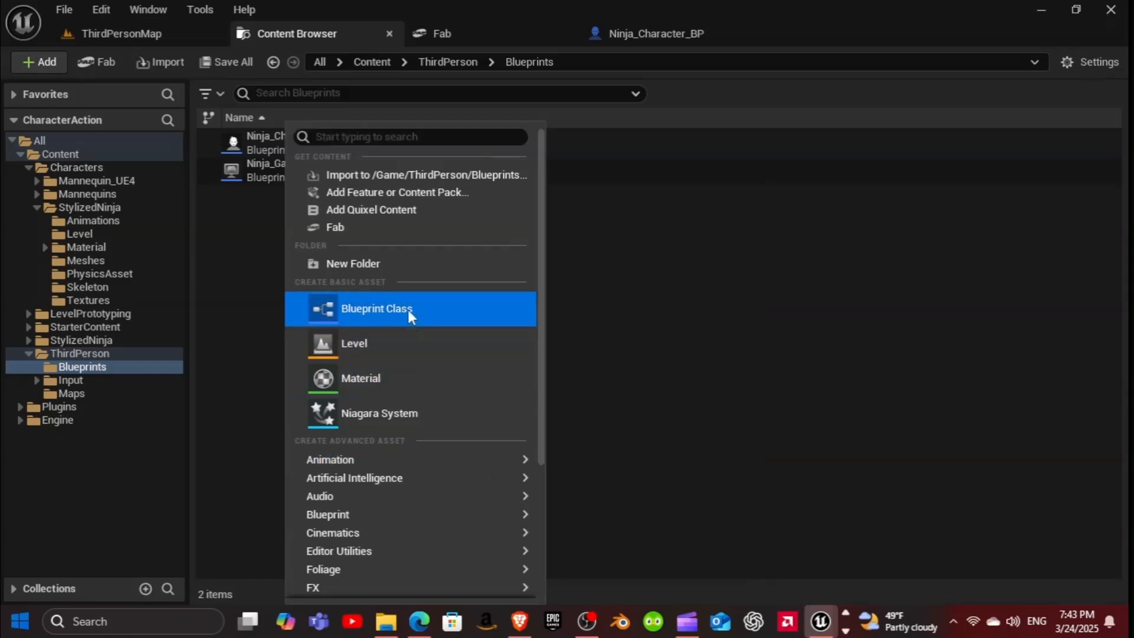
click(409, 310)
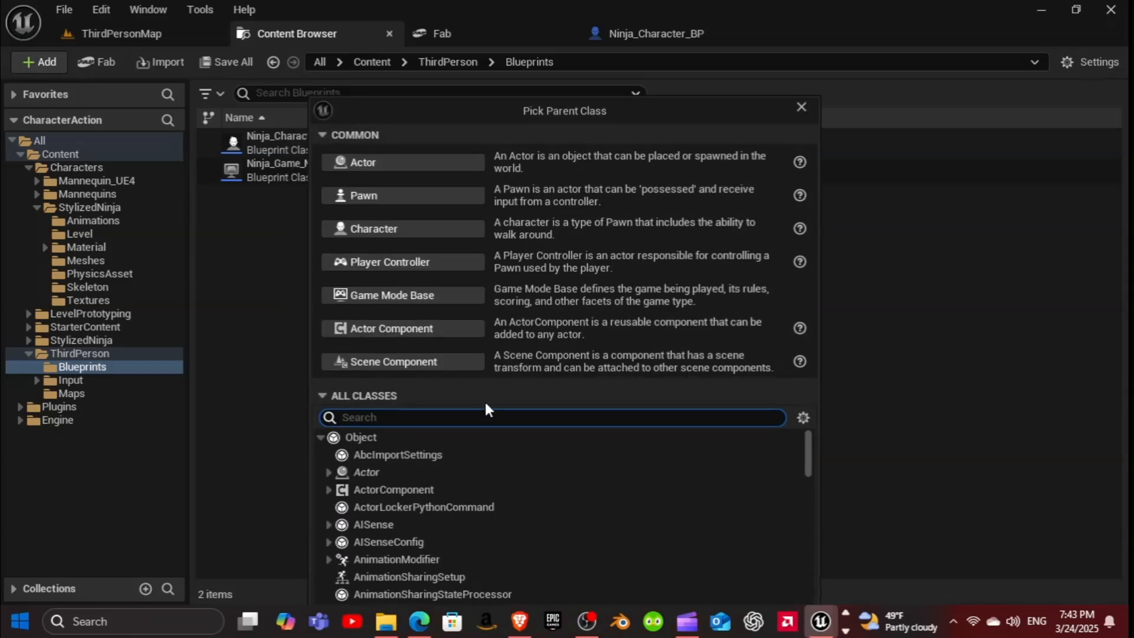
text(Chara)
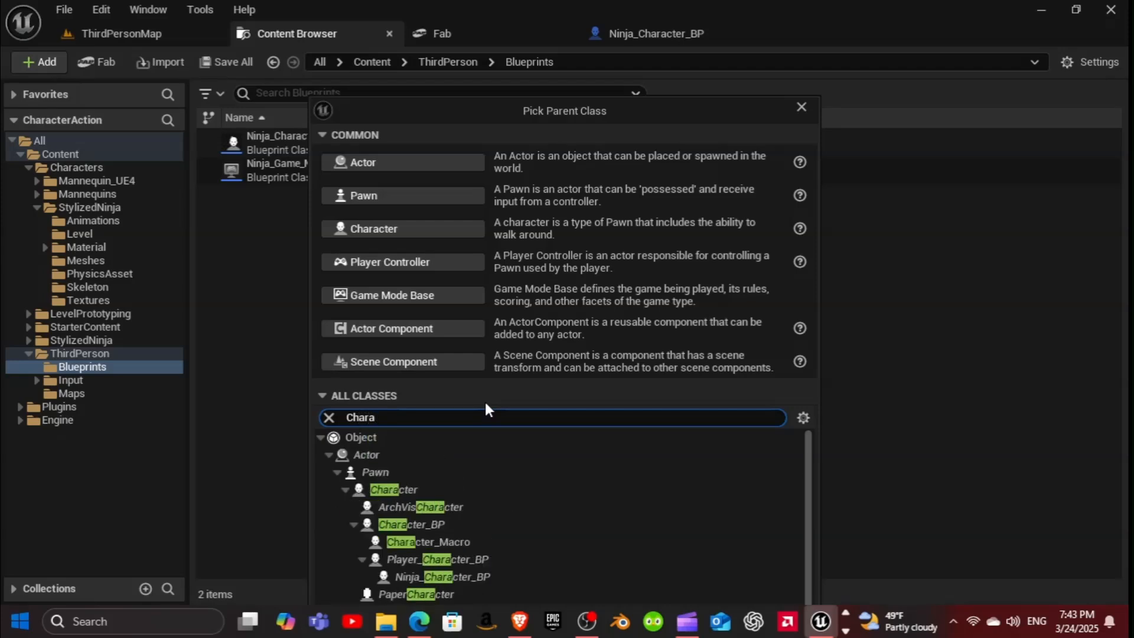
text(cte)
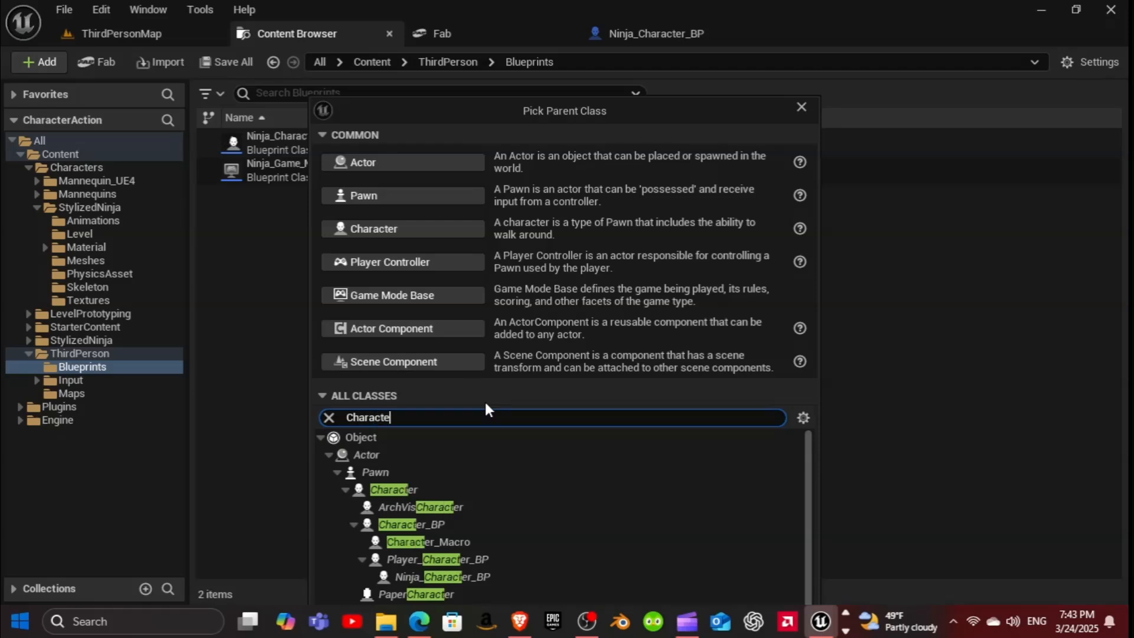
text(r Anim)
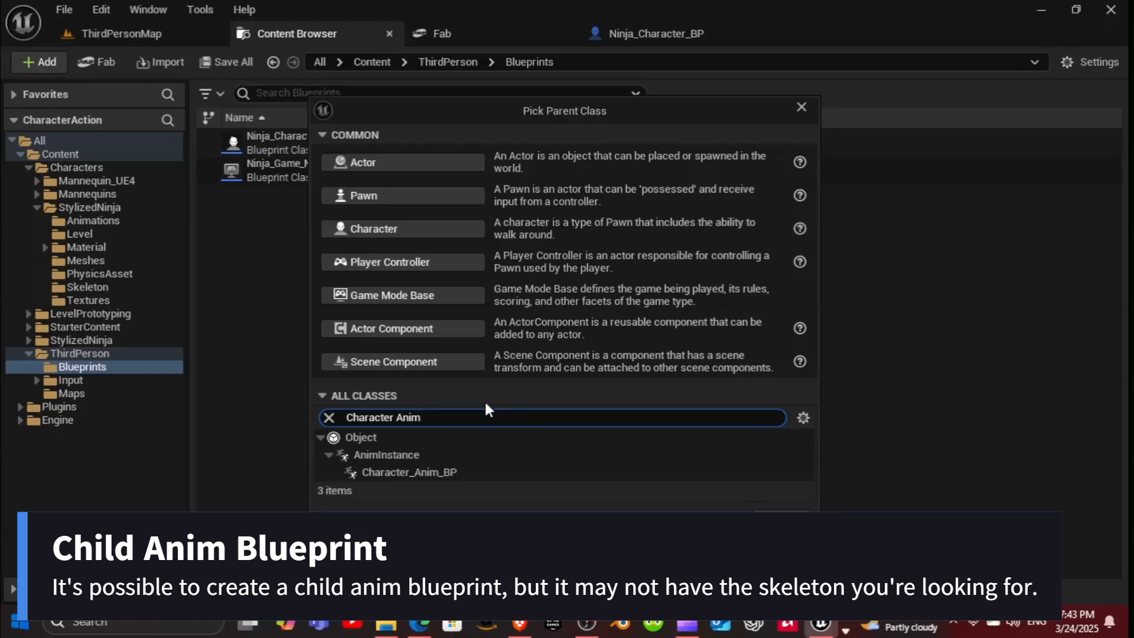
click(434, 475)
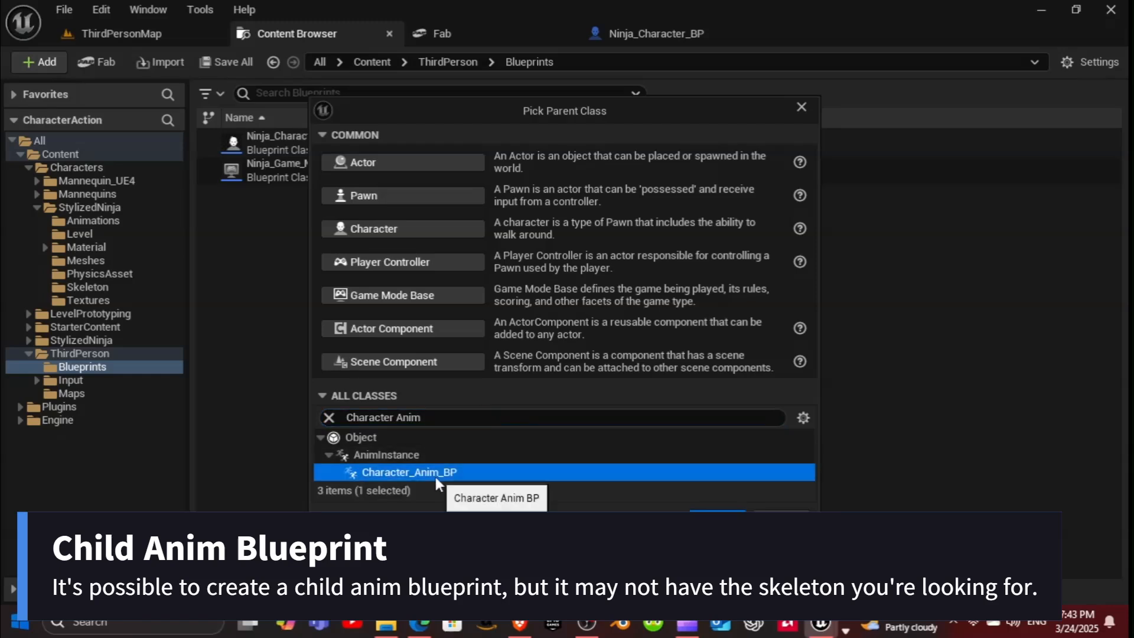
click(717, 517)
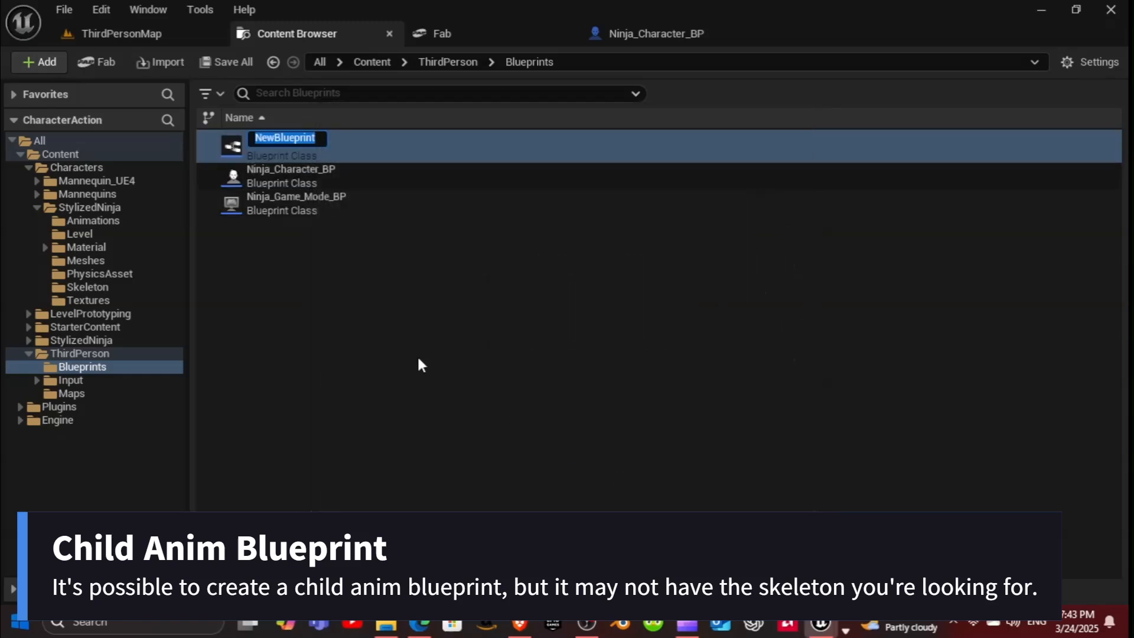
key(Return)
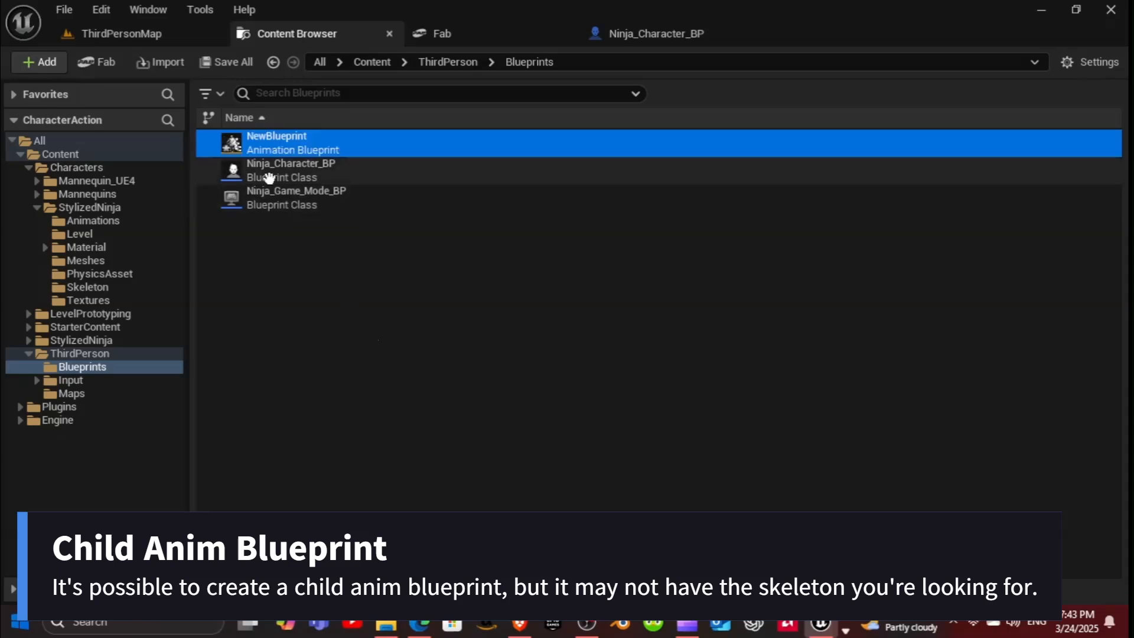
Step: Rename the new animation blueprint as Ninja_Character_Anim_BP
right_click(290, 142)
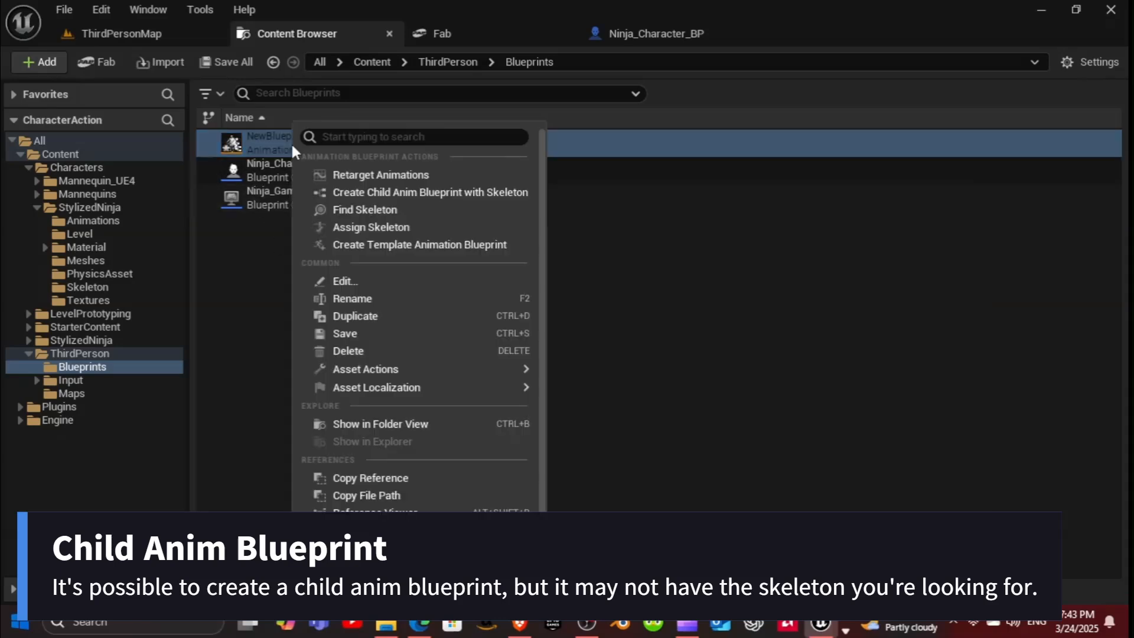
click(360, 297)
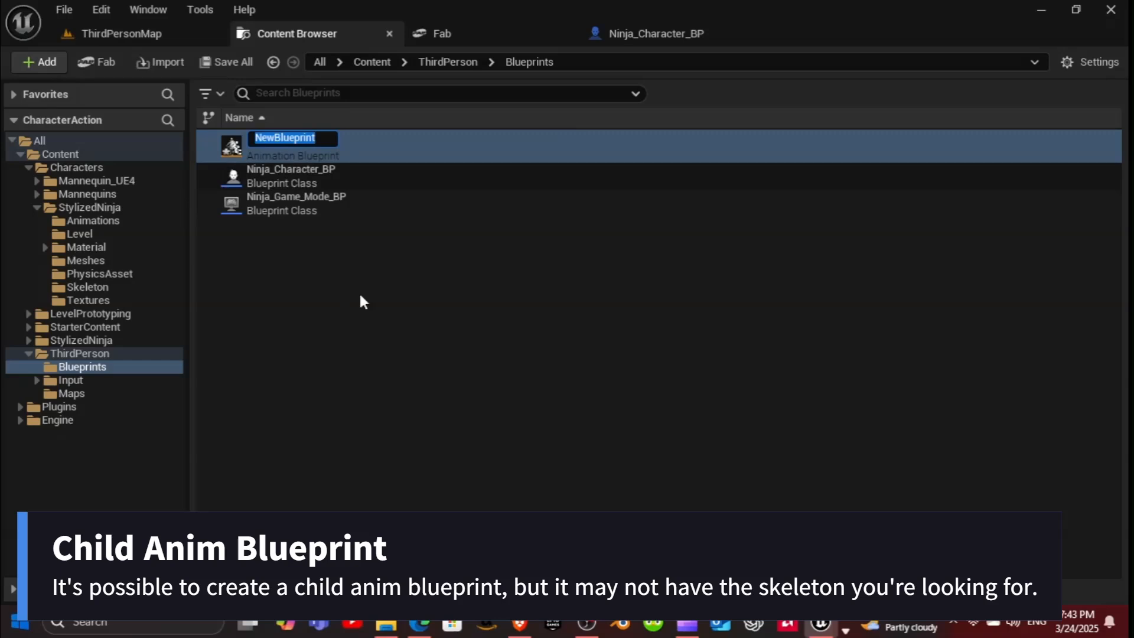
text(N)
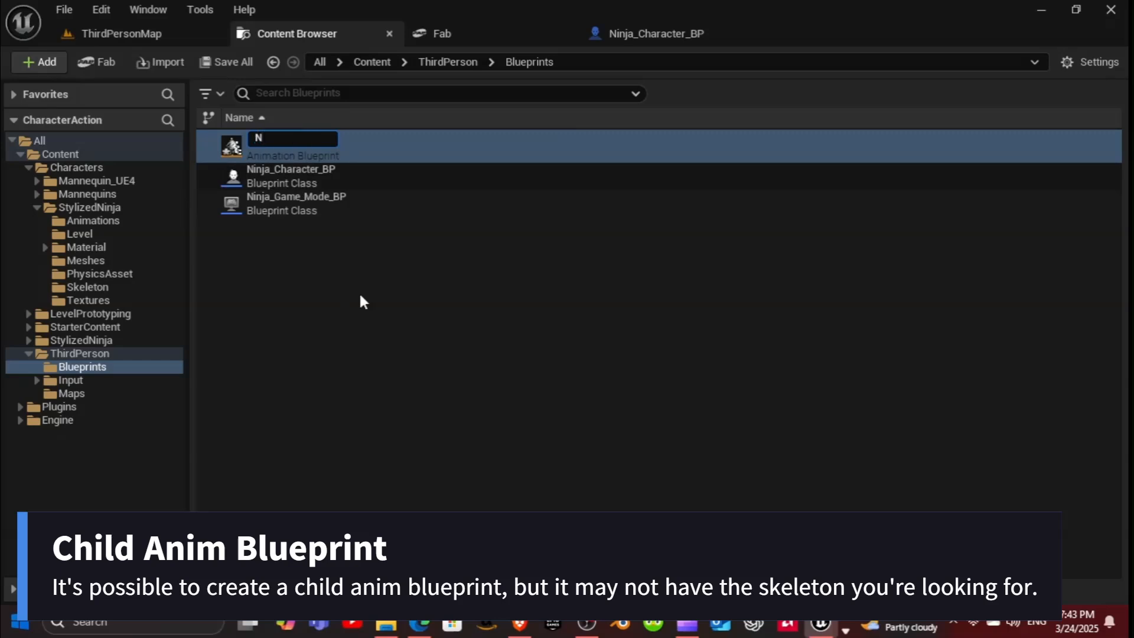
text(inja_Charac)
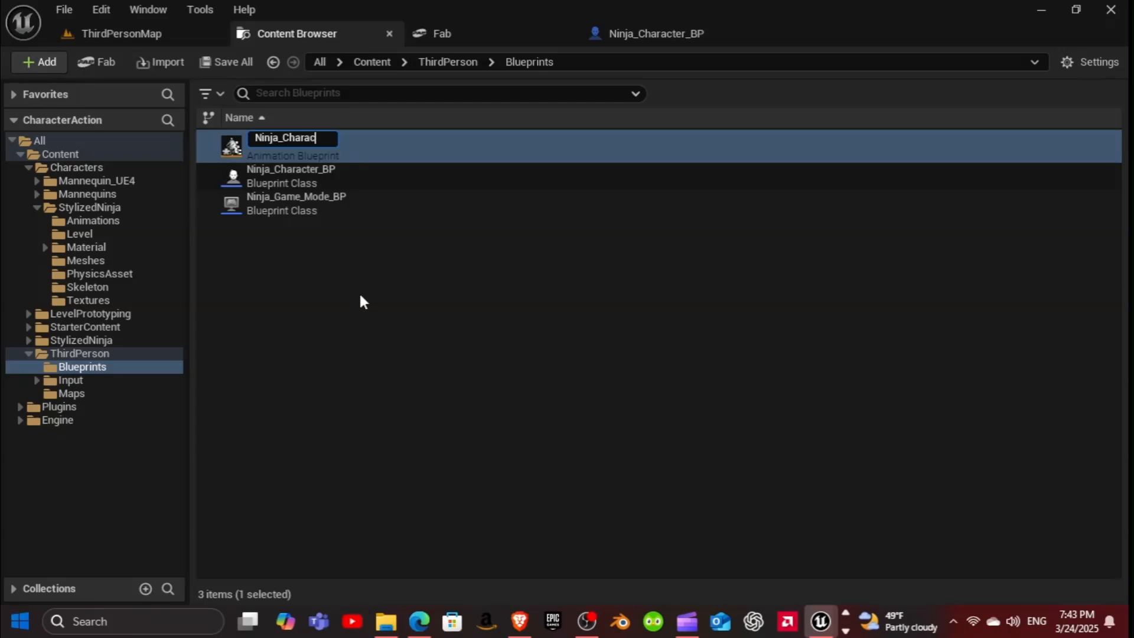
text(ter_BP)
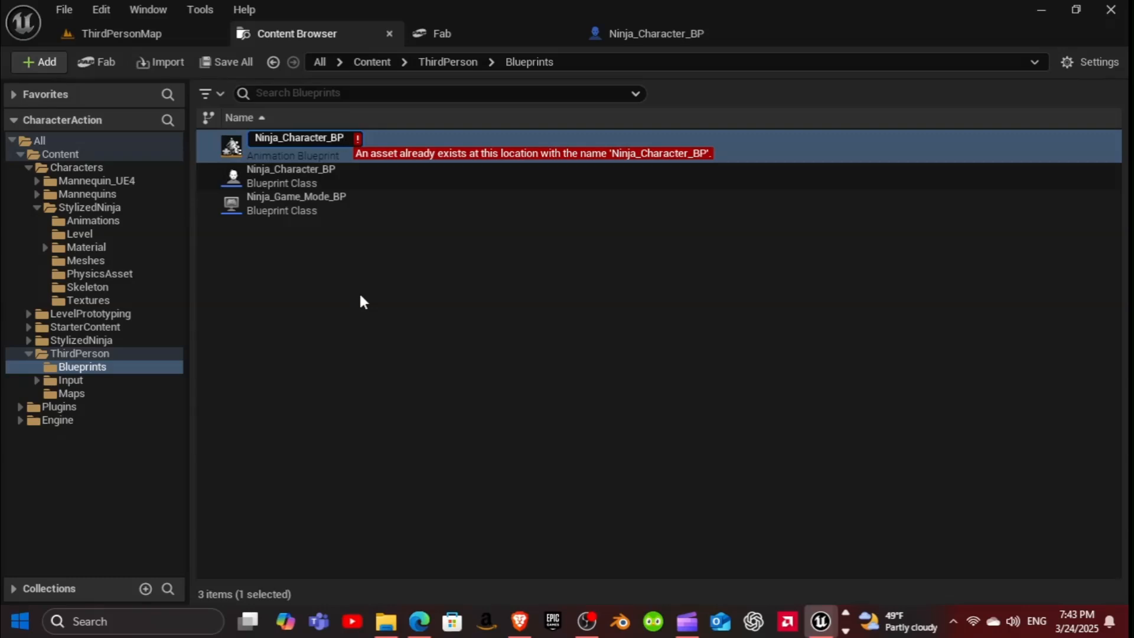
key(Left)
key(Left)
text(Anim_)
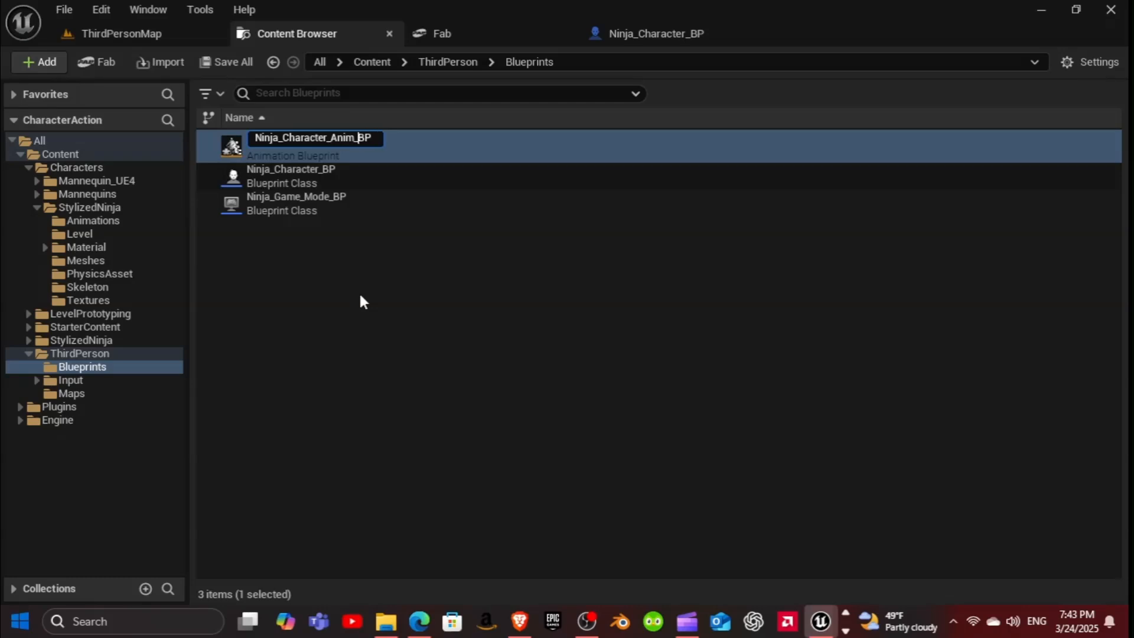
key(Return)
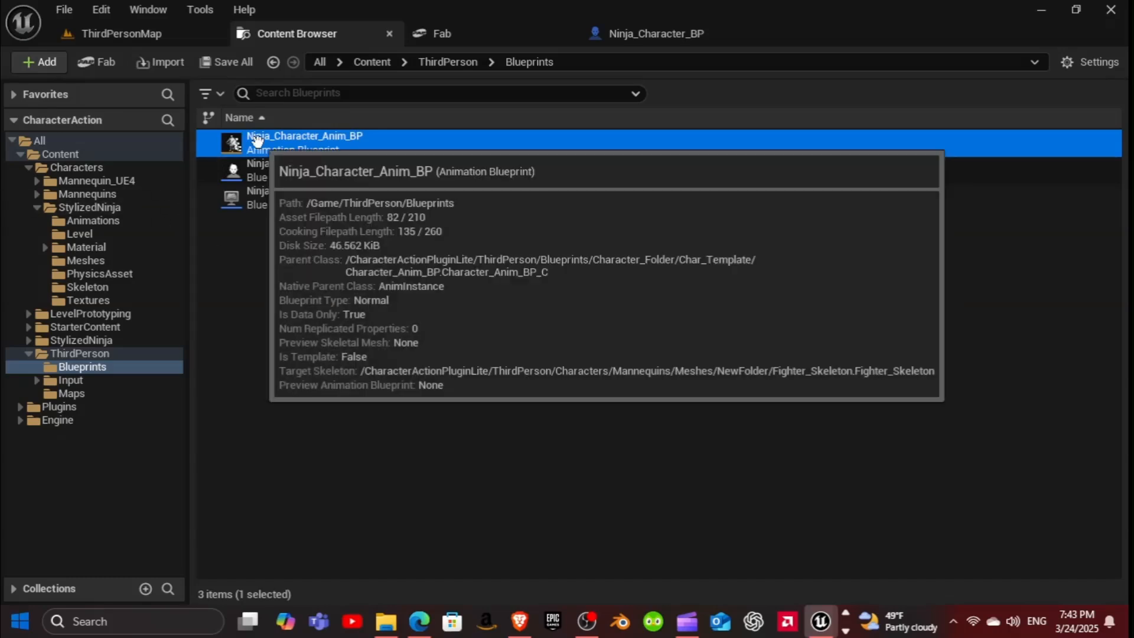
Step: Open Ninja_Character_Anim_BP, dock its editor with the other tabs, and examine the skeletal meshes offered for its Preview Mesh
double_click(232, 143)
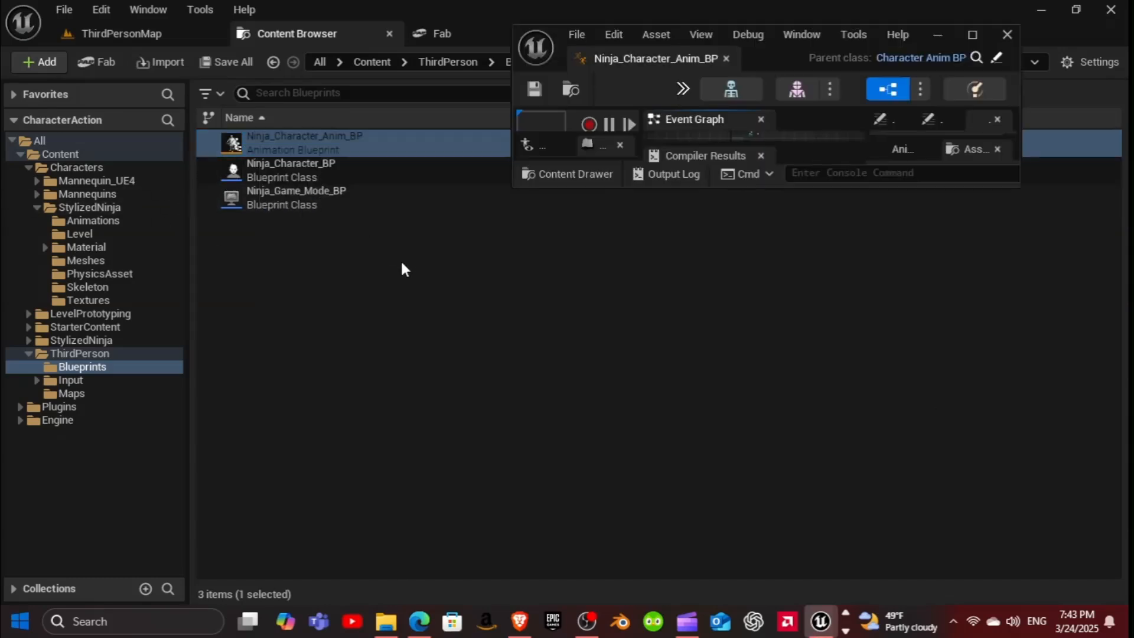
drag(650, 53, 819, 33)
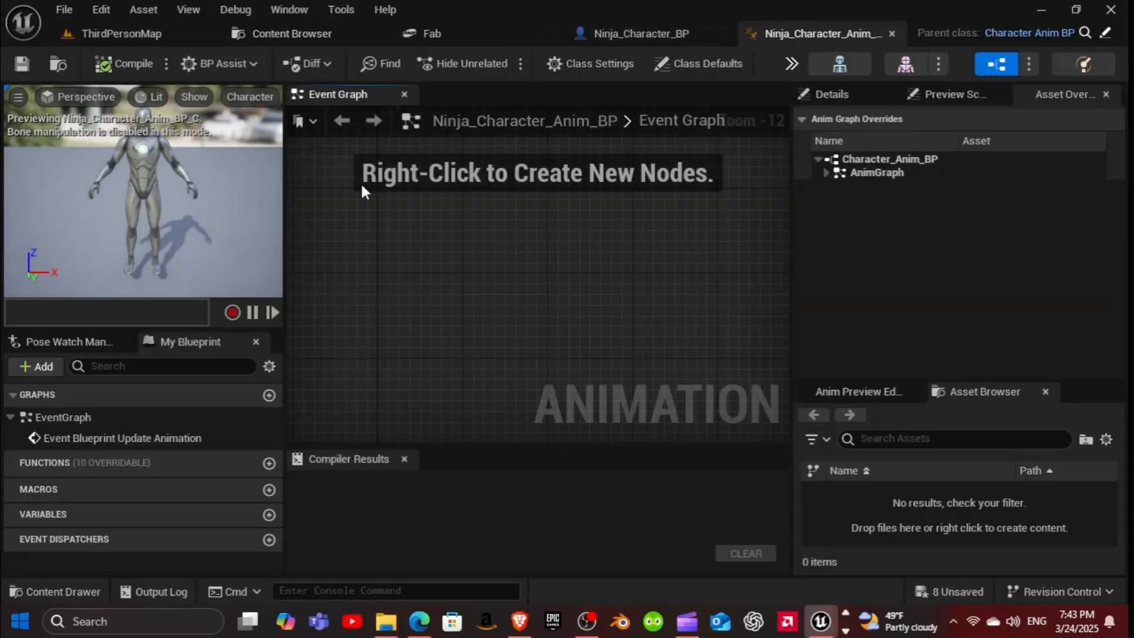
click(904, 65)
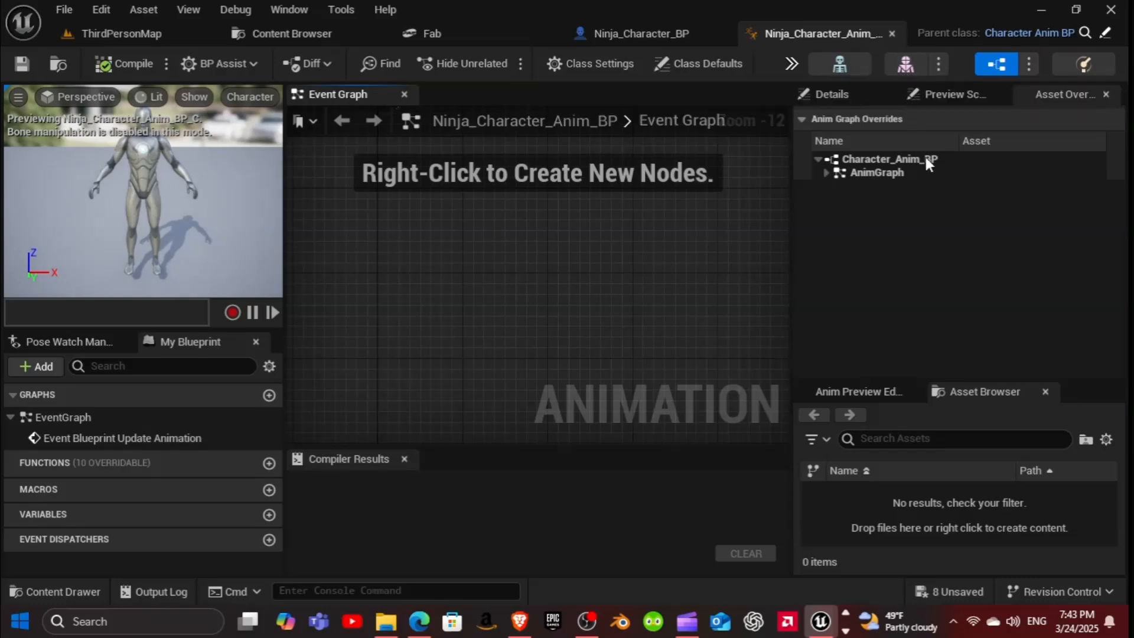
click(823, 33)
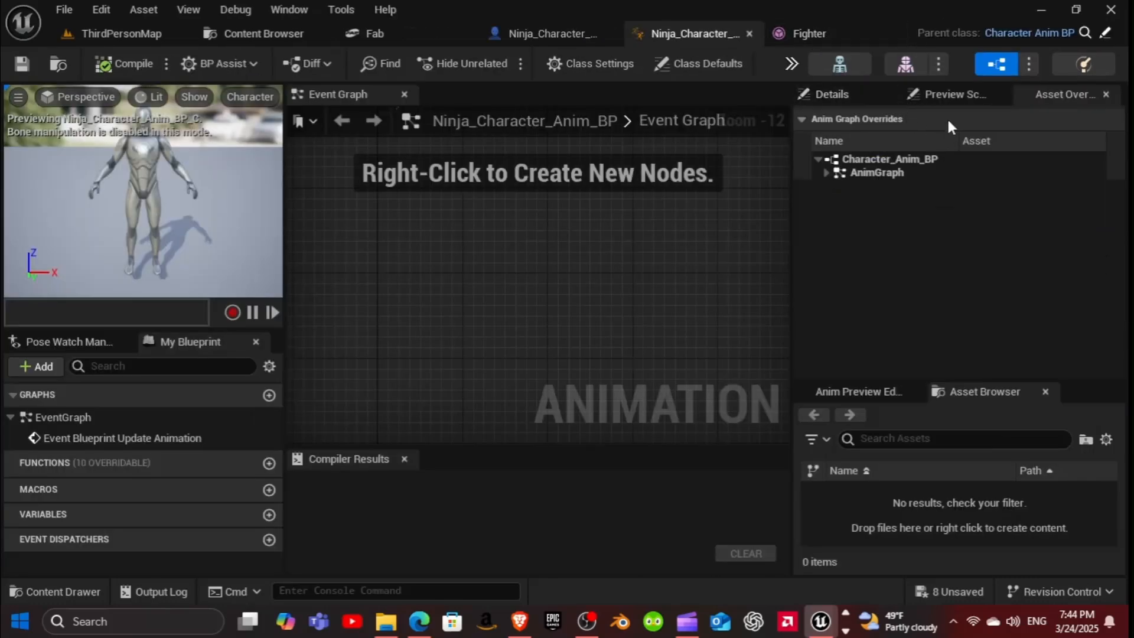
click(947, 96)
click(1013, 219)
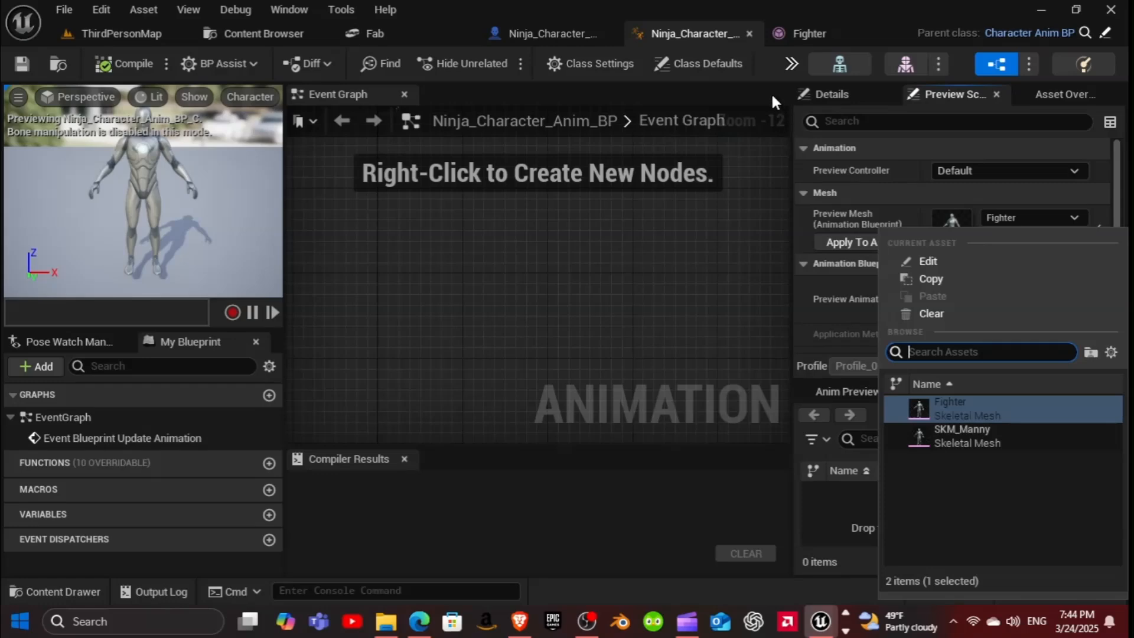
Step: Close the Ninja_Character_Anim_BP editor and delete that animation blueprint from the ThirdPerson Blueprints folder
click(748, 33)
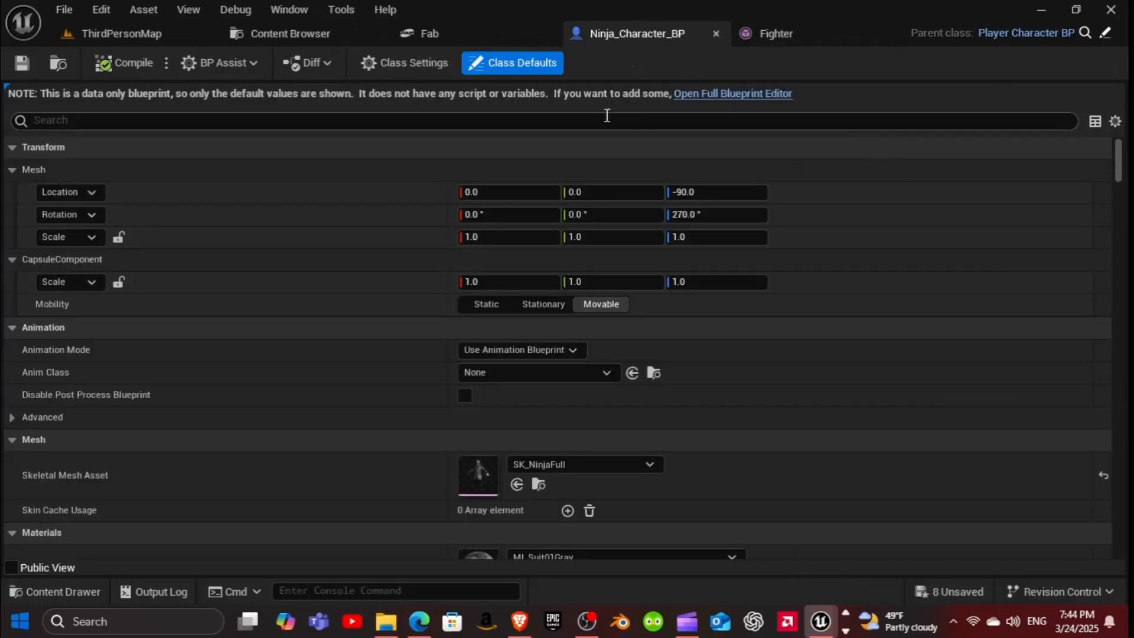
click(284, 35)
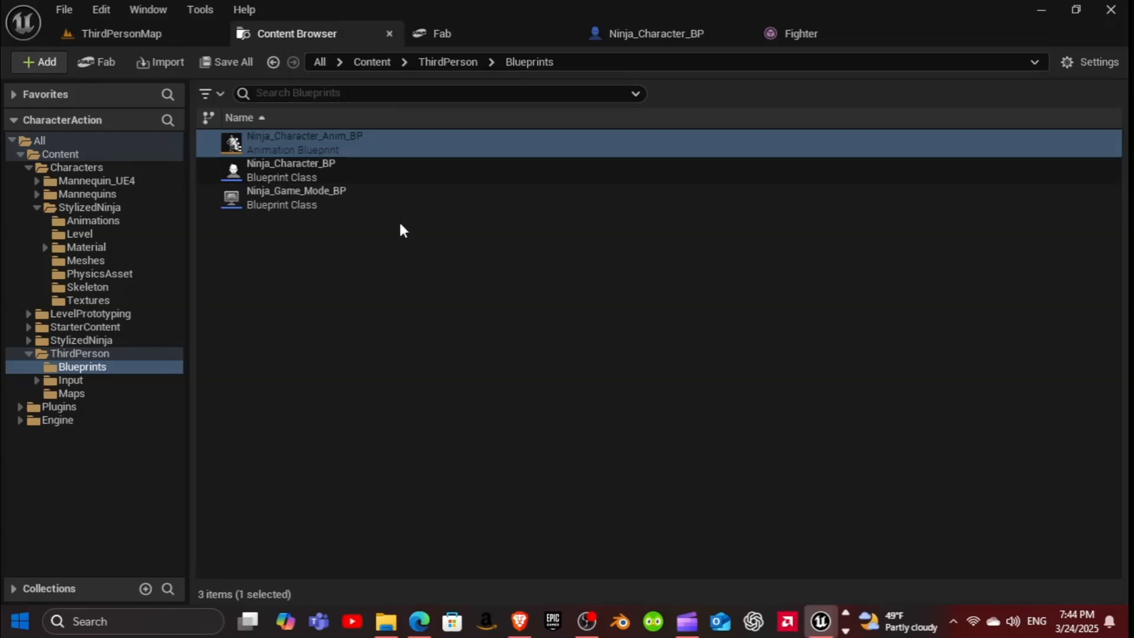
right_click(322, 143)
click(380, 351)
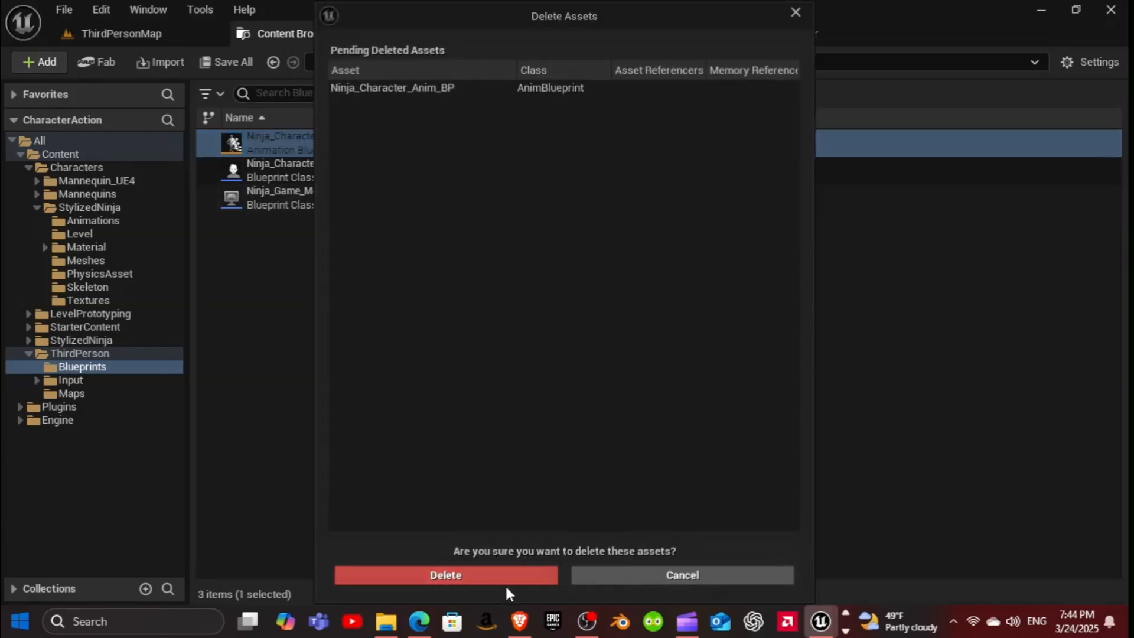
click(469, 577)
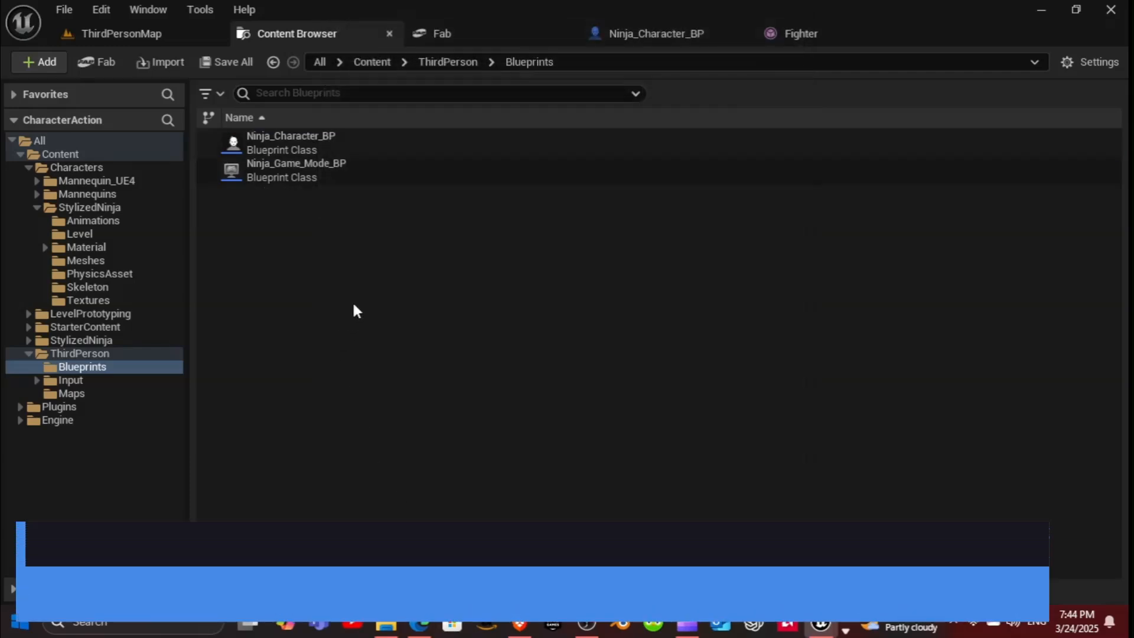
Step: Create an Animation Blueprint in the ThirdPerson Blueprints folder that targets the specific skeleton SK_NinjaFull_Skeleton
right_click(353, 296)
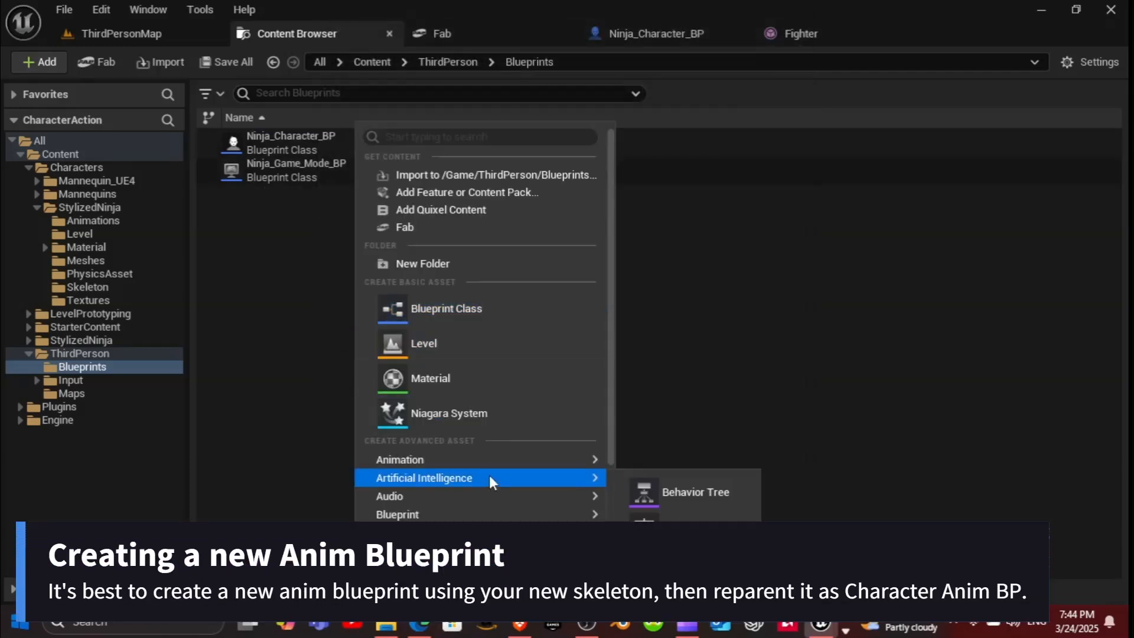
mouse_move(542, 460)
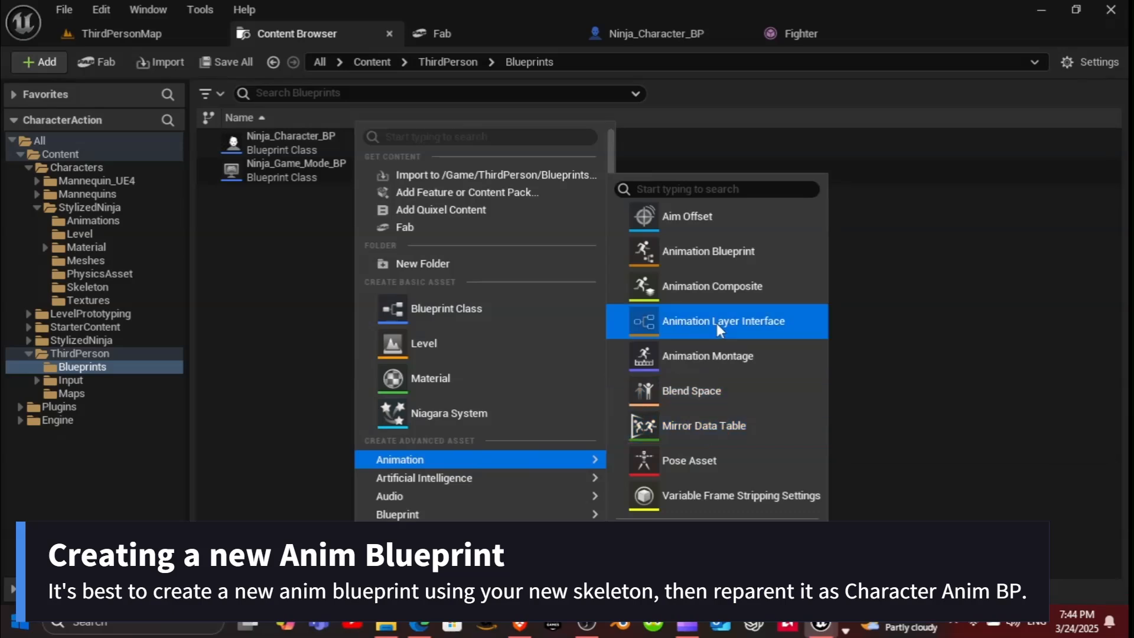
click(712, 254)
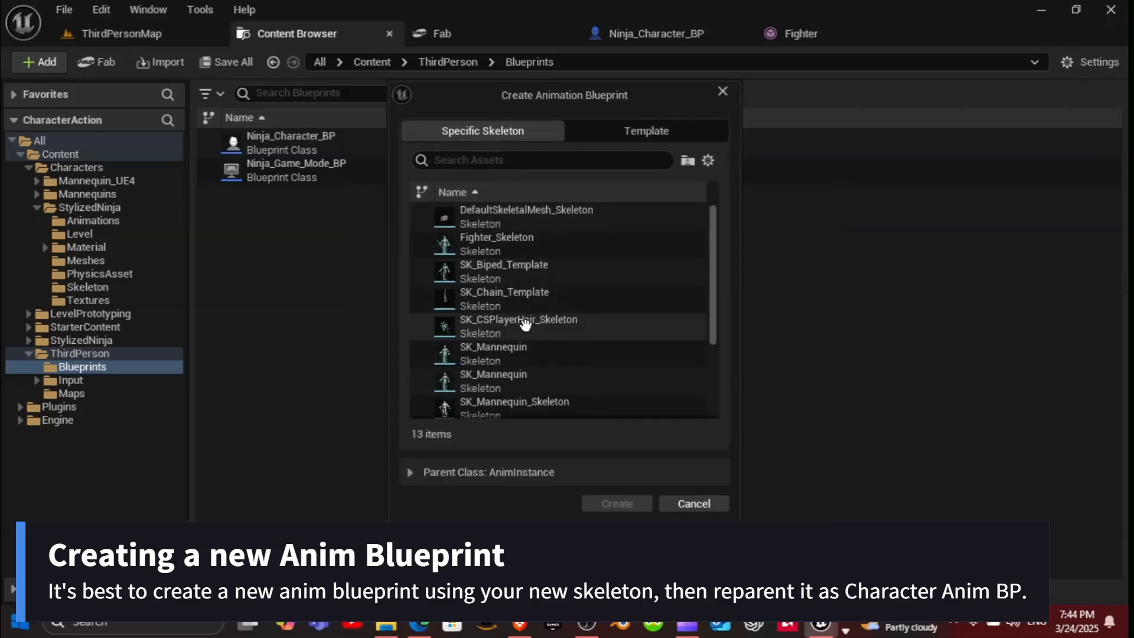
scroll(520, 381, down, 2)
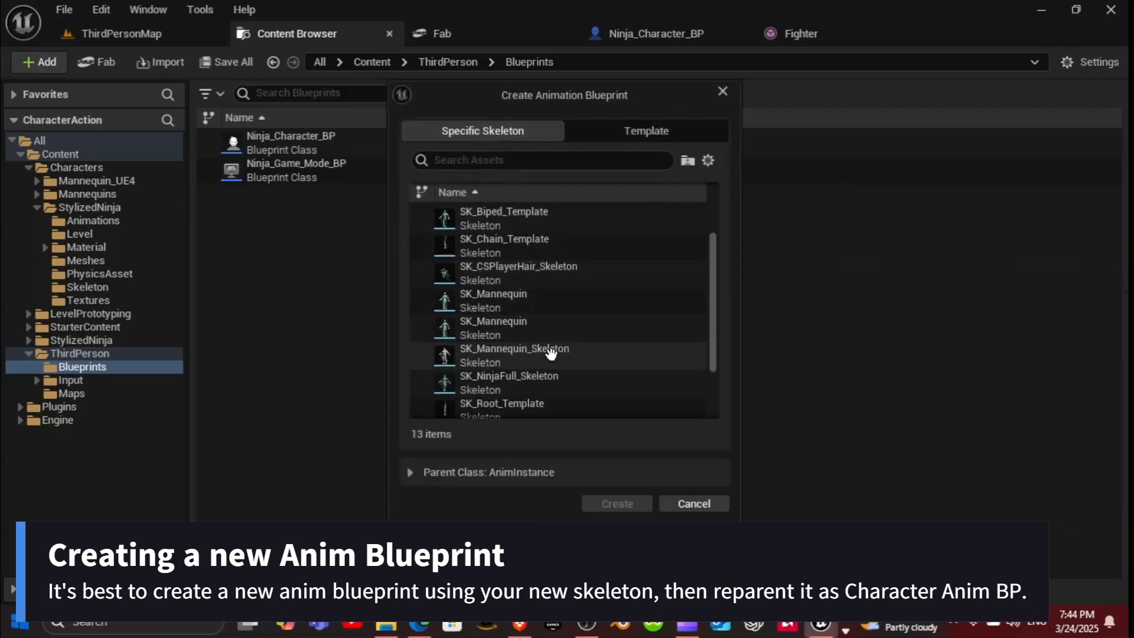
click(517, 385)
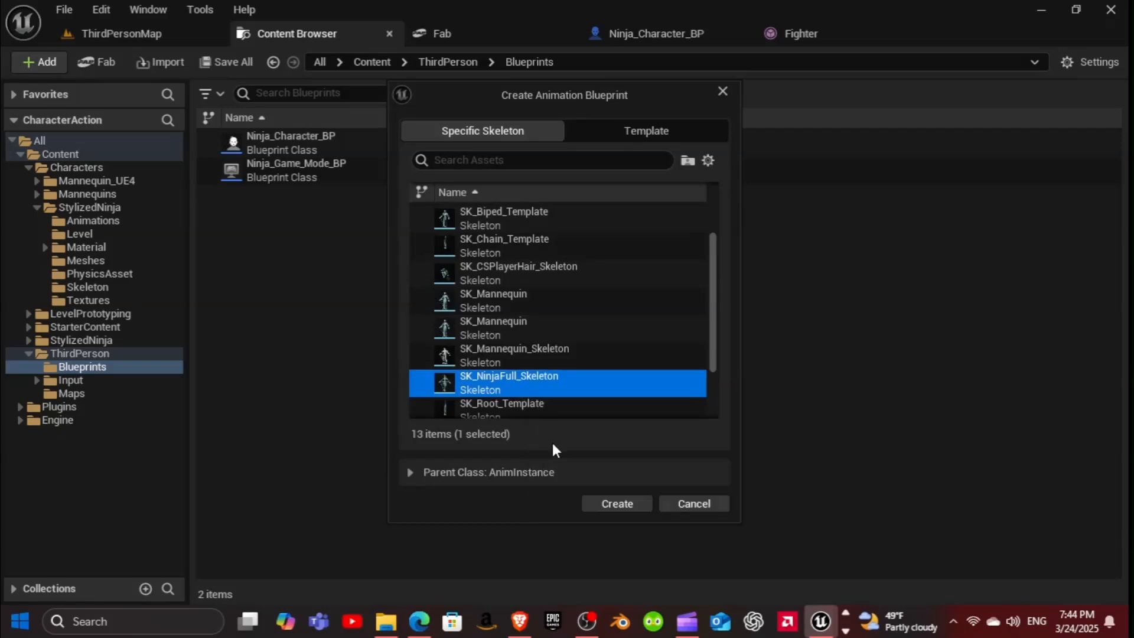
click(605, 503)
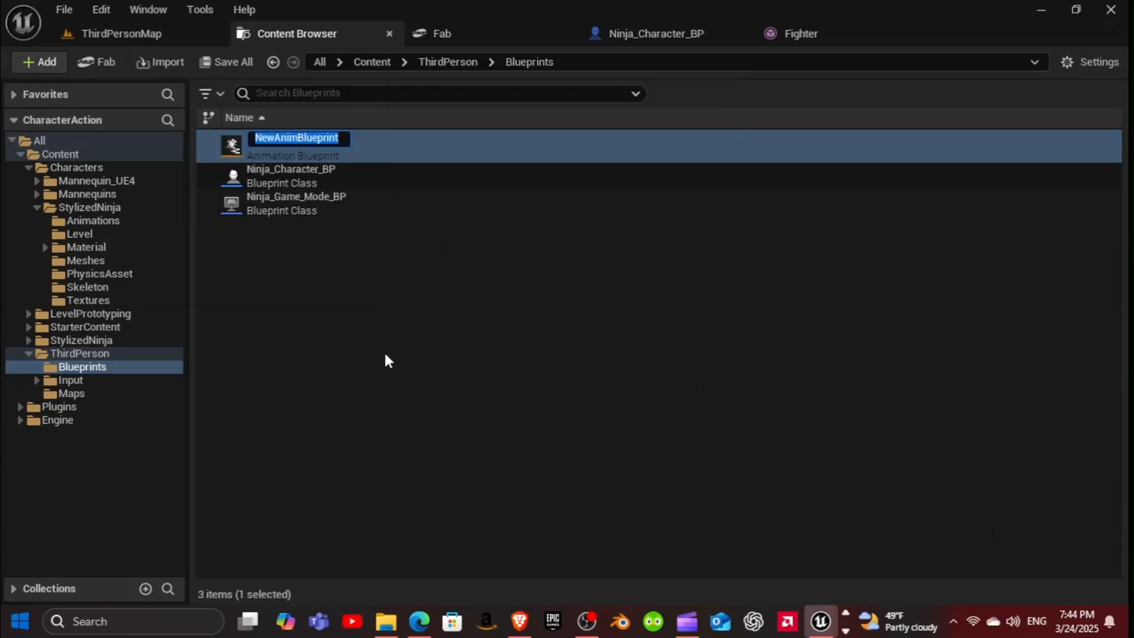
Step: Name the new animation blueprint Ninja_Character_Anim_BP
text(Ninja_Cha)
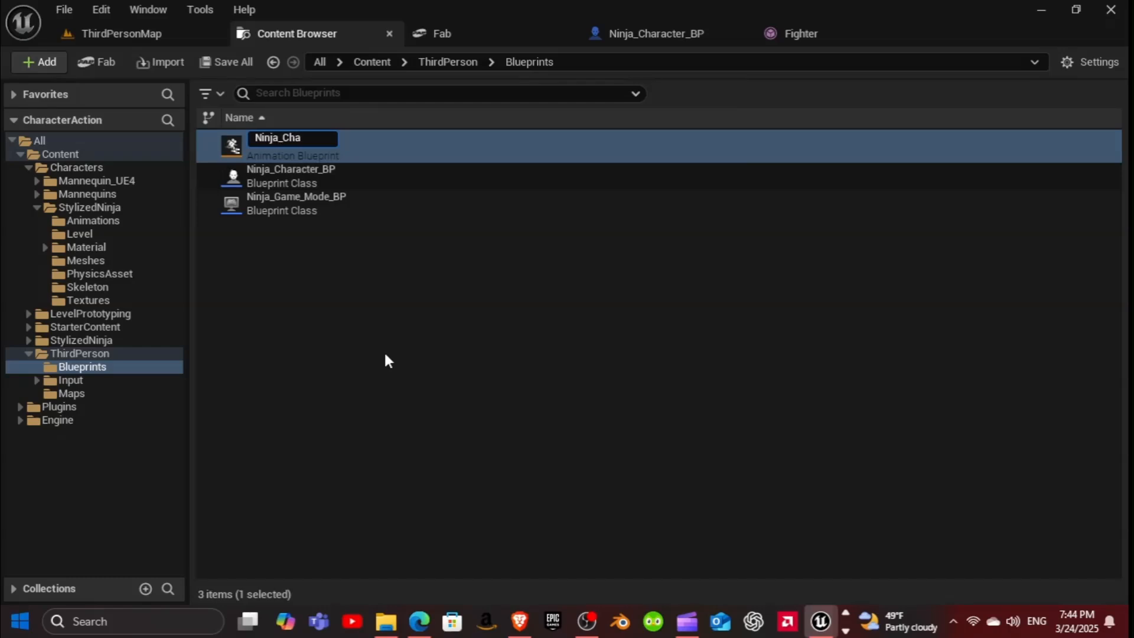
text(racter_Anim_BP)
key(Return)
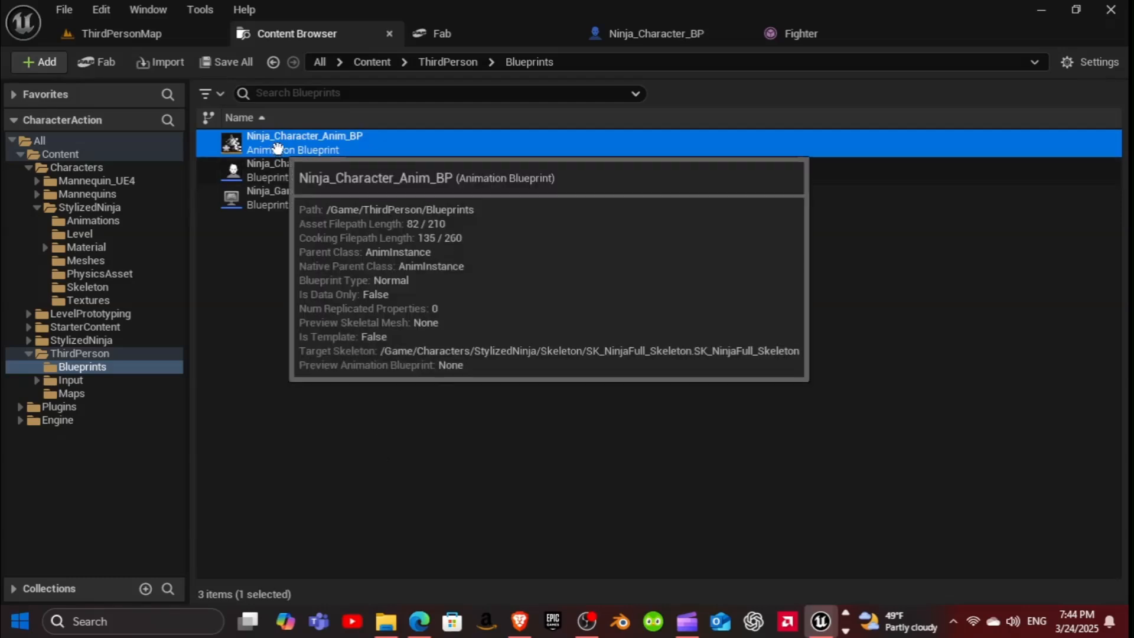
Step: Open Ninja_Character_Anim_BP and reparent it to Character_Anim_BP
double_click(277, 147)
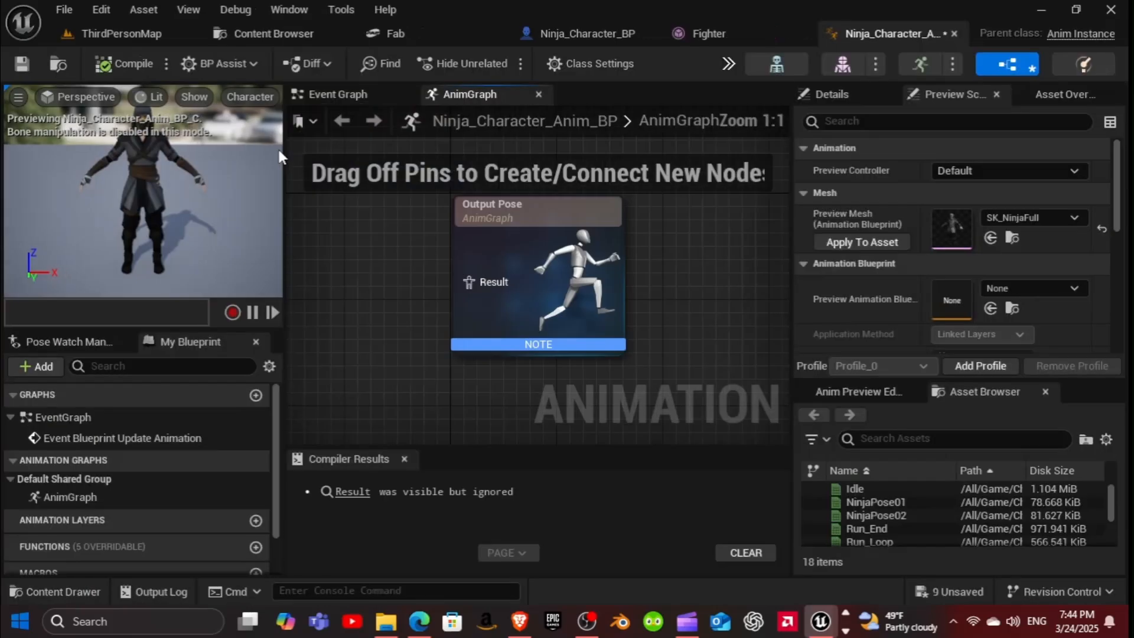
click(65, 10)
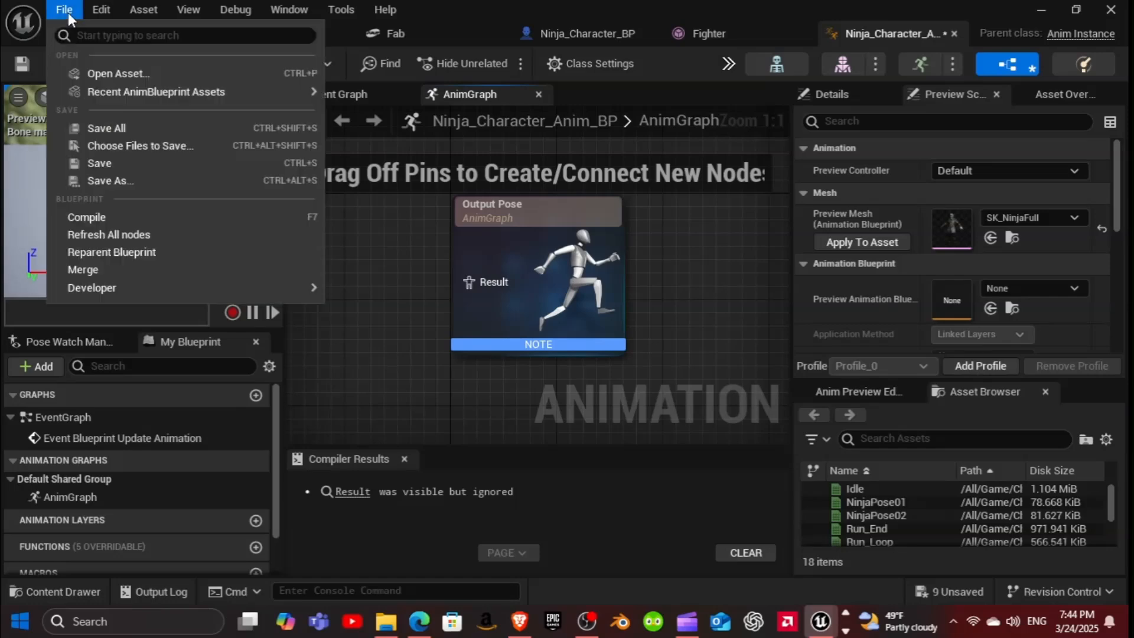
click(185, 251)
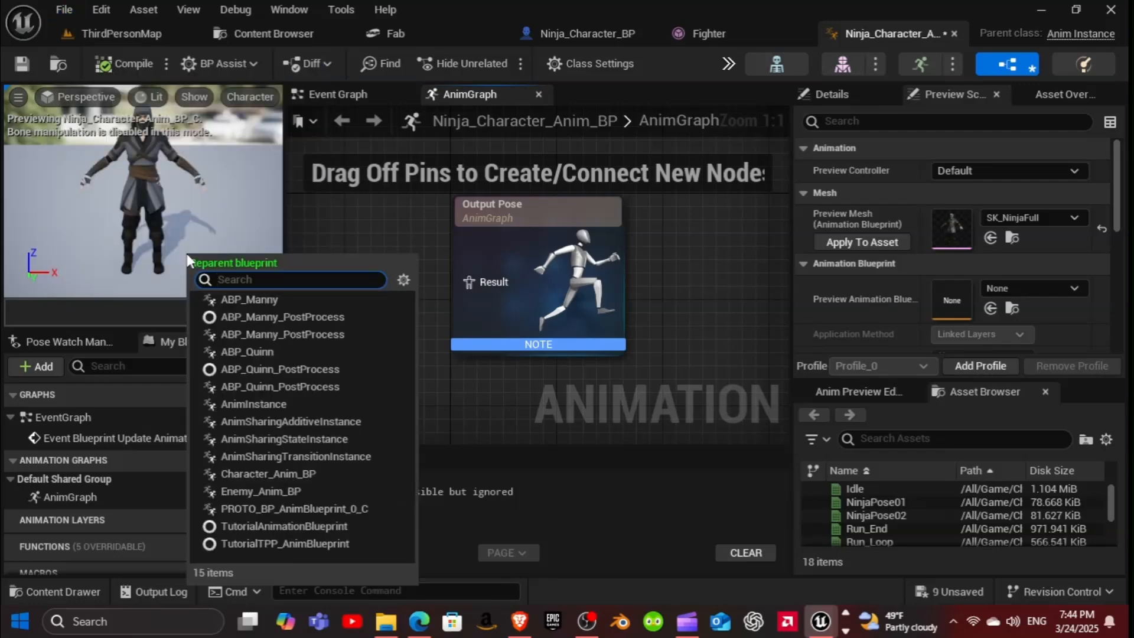
click(273, 474)
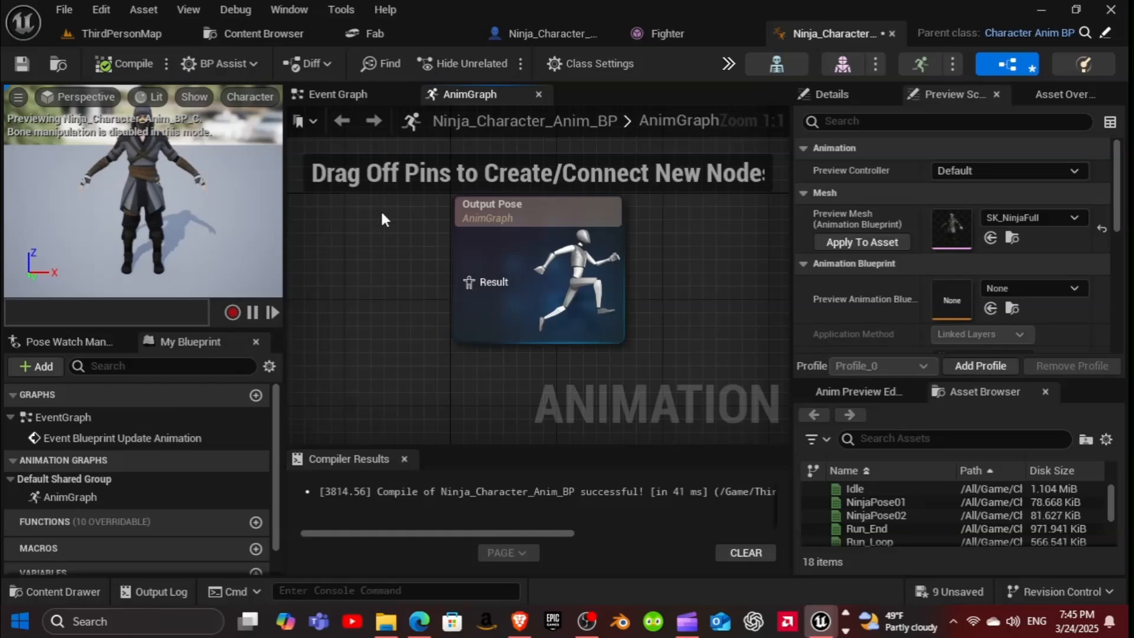
Step: Show the Event Graph of Ninja_Character_Anim_BP, and compile and save the reparented blueprint
click(341, 94)
scroll(398, 195, down, 8)
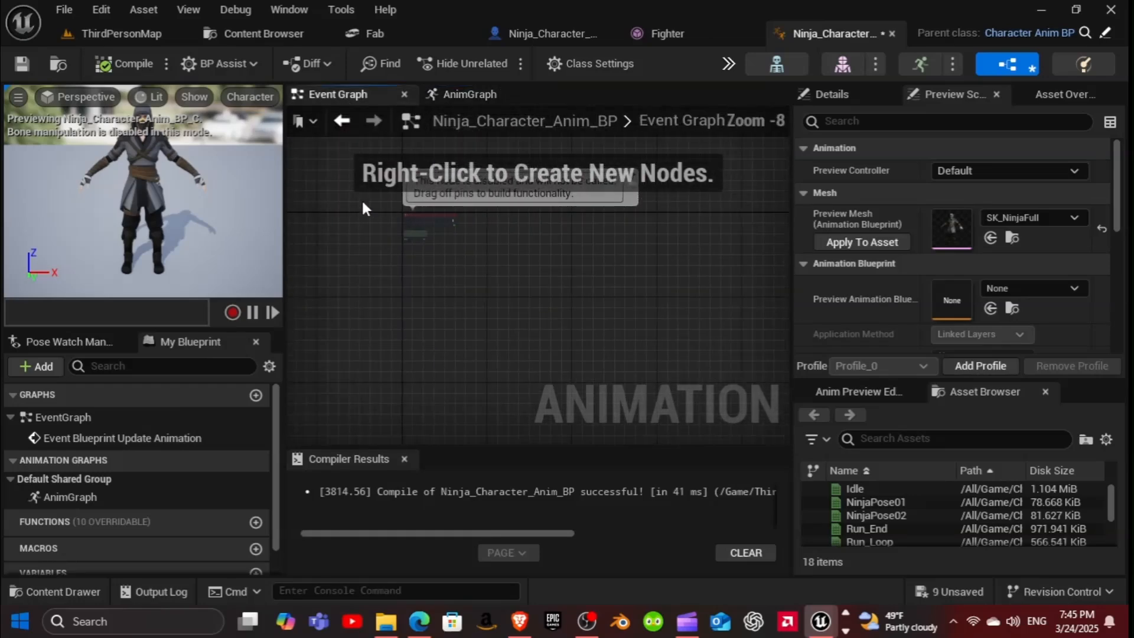
click(104, 71)
click(28, 66)
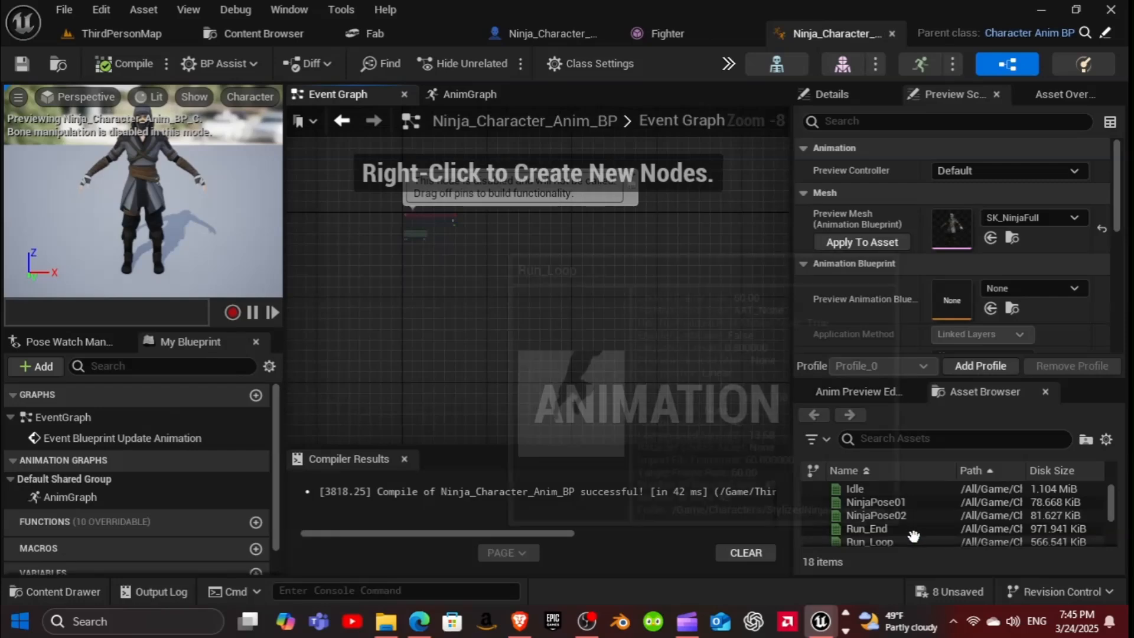
Step: Assign the Idle animation to the Idle slot of the Locomotion Data in the blueprint's details
click(849, 93)
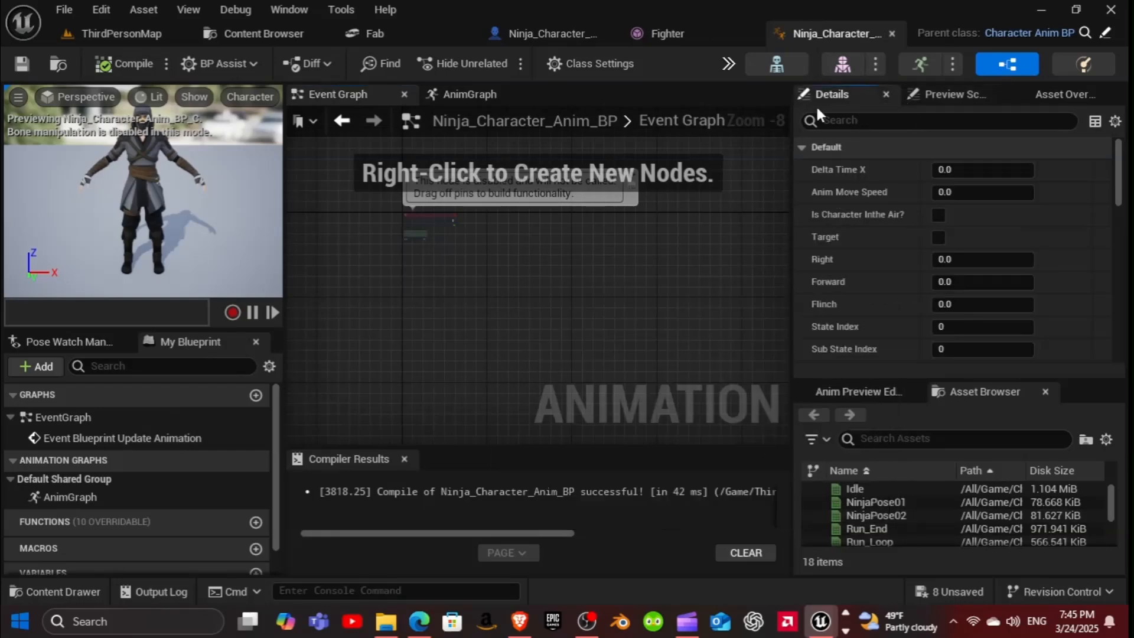
scroll(912, 281, down, 6)
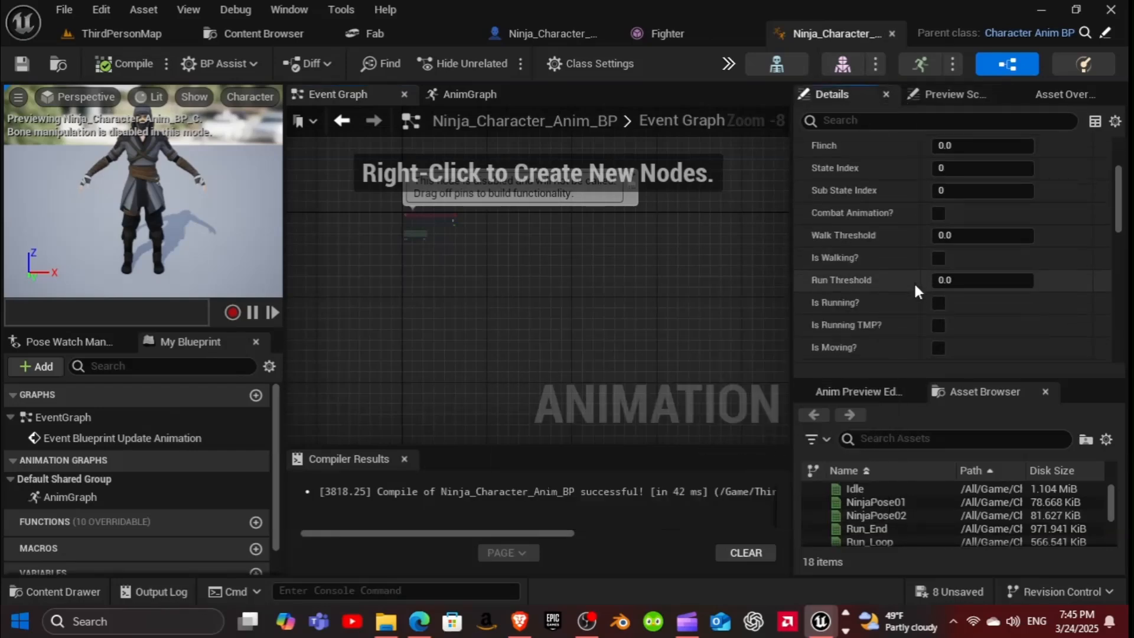
scroll(905, 281, down, 3)
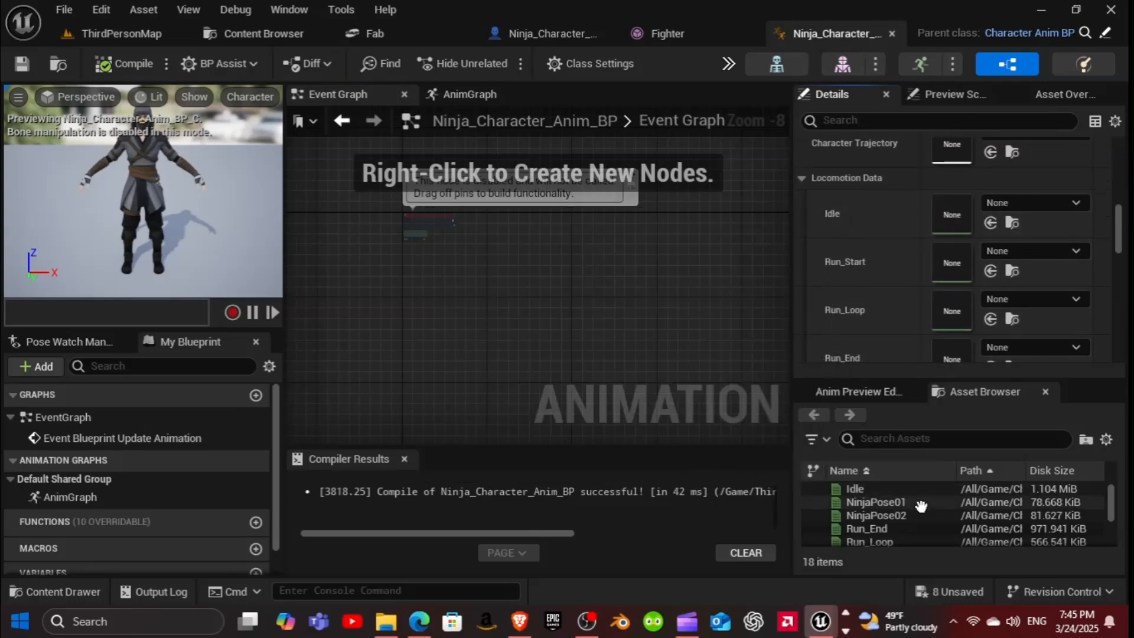
mouse_move(911, 502)
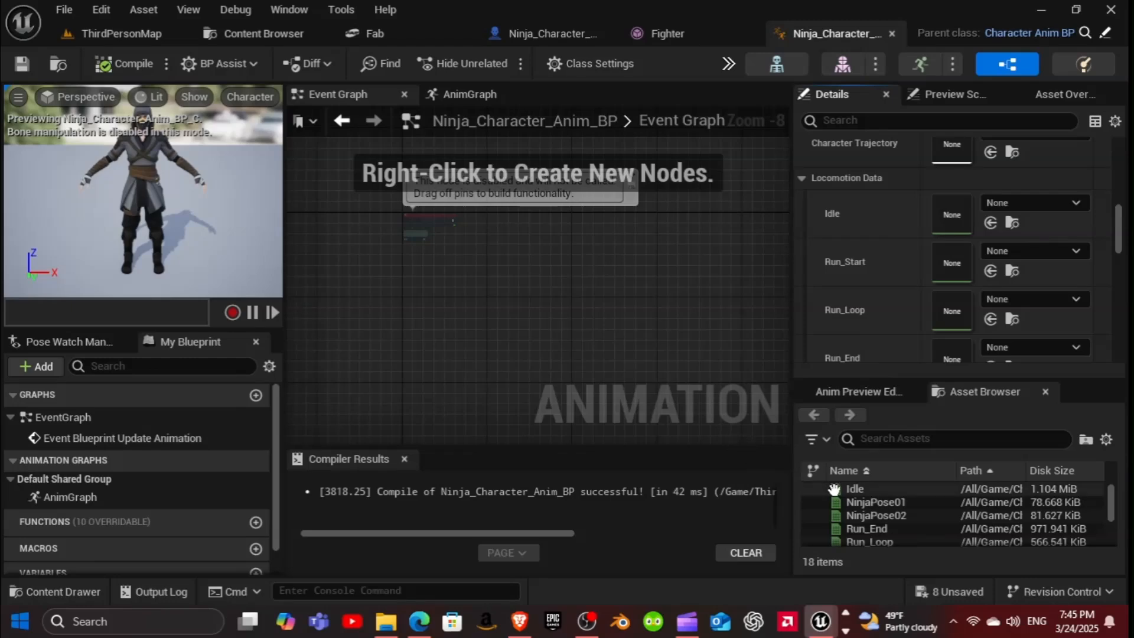
mouse_move(839, 490)
drag(839, 489, 951, 202)
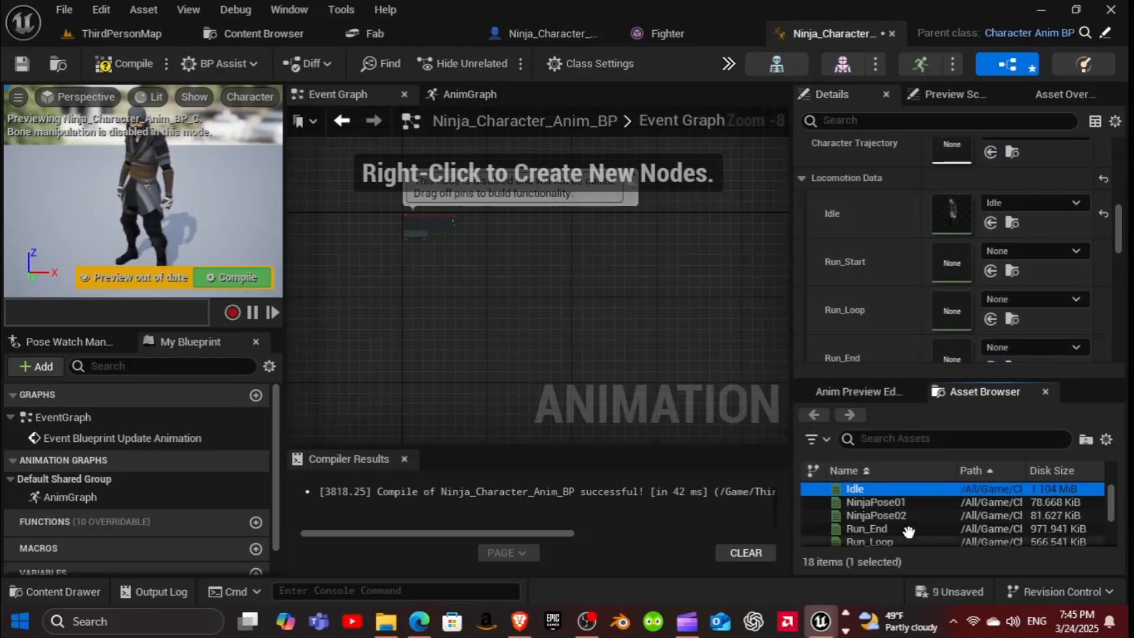
Step: Assign the Run_Start, Run_Loop and Run_End animations to the matching run slots of the Locomotion Data
mouse_move(898, 527)
scroll(898, 527, down, 1)
drag(898, 528, 951, 261)
click(874, 515)
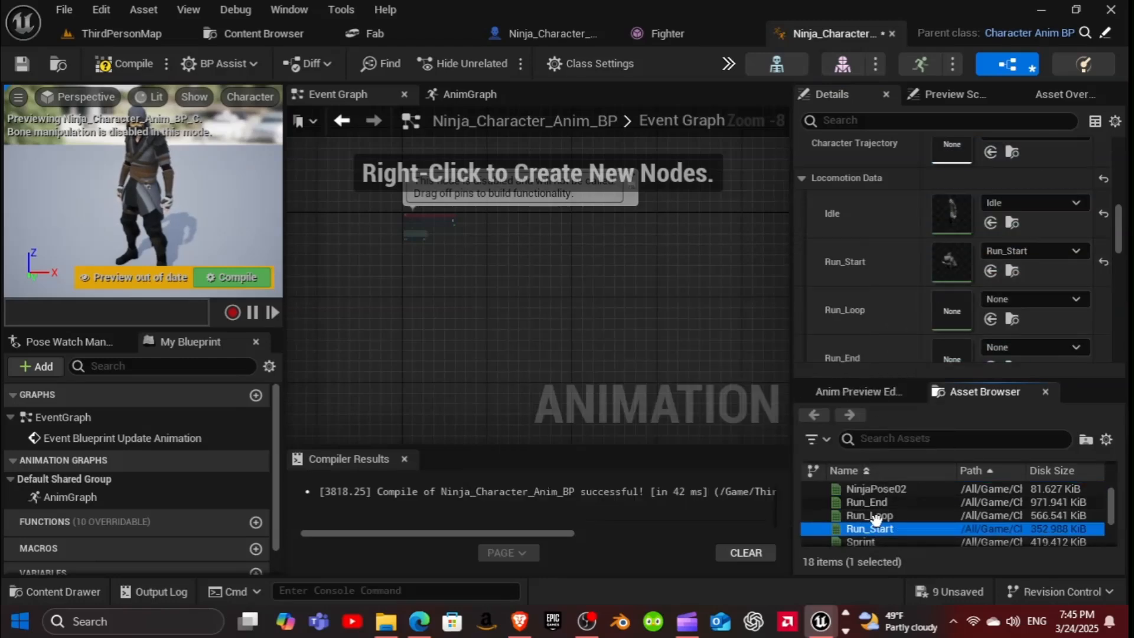
mouse_move(876, 518)
drag(875, 517, 951, 310)
scroll(878, 331, down, 1)
click(865, 503)
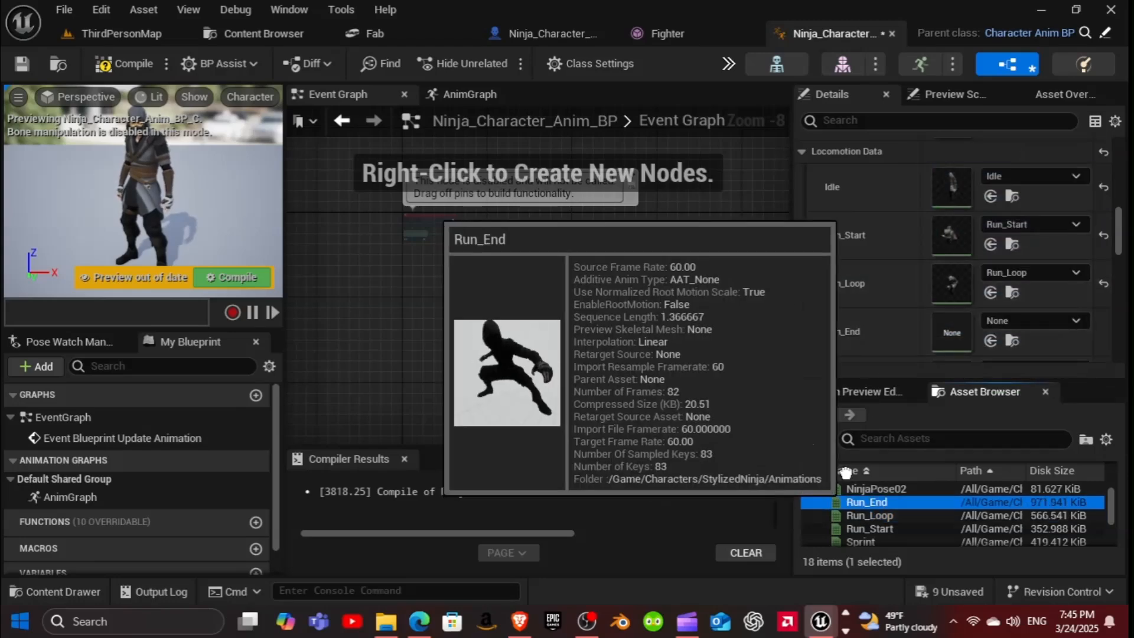
drag(865, 502, 951, 330)
Step: Assign the Walk_Start, Walk_Loop and Walk_End animations to the matching walk slots of the Locomotion Data
scroll(879, 268, down, 2)
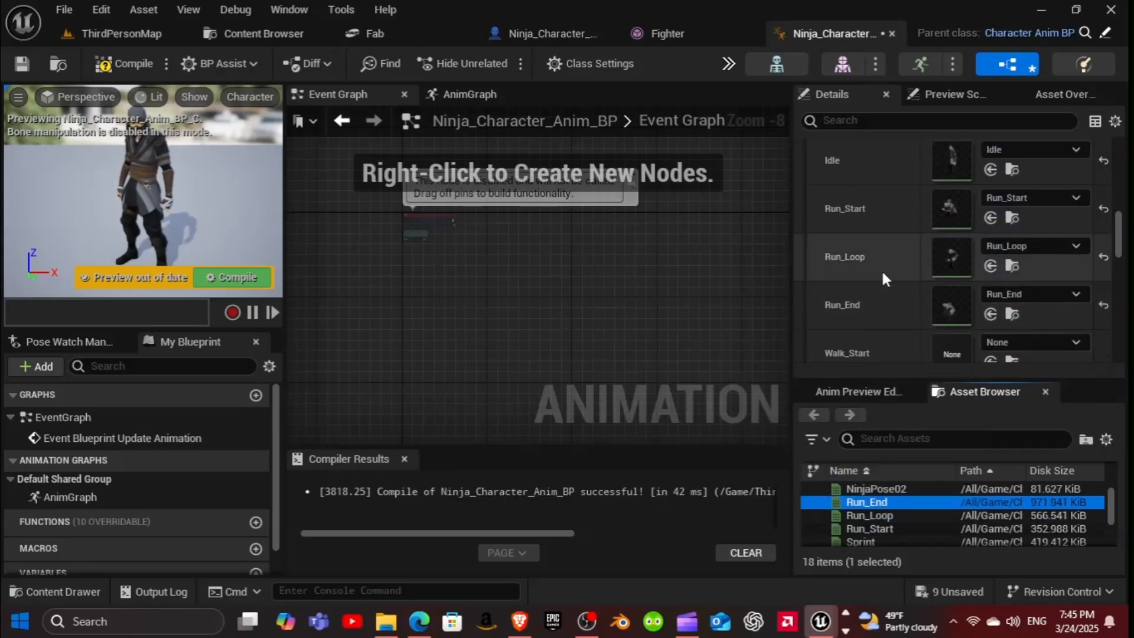
scroll(881, 277, down, 1)
scroll(898, 520, down, 3)
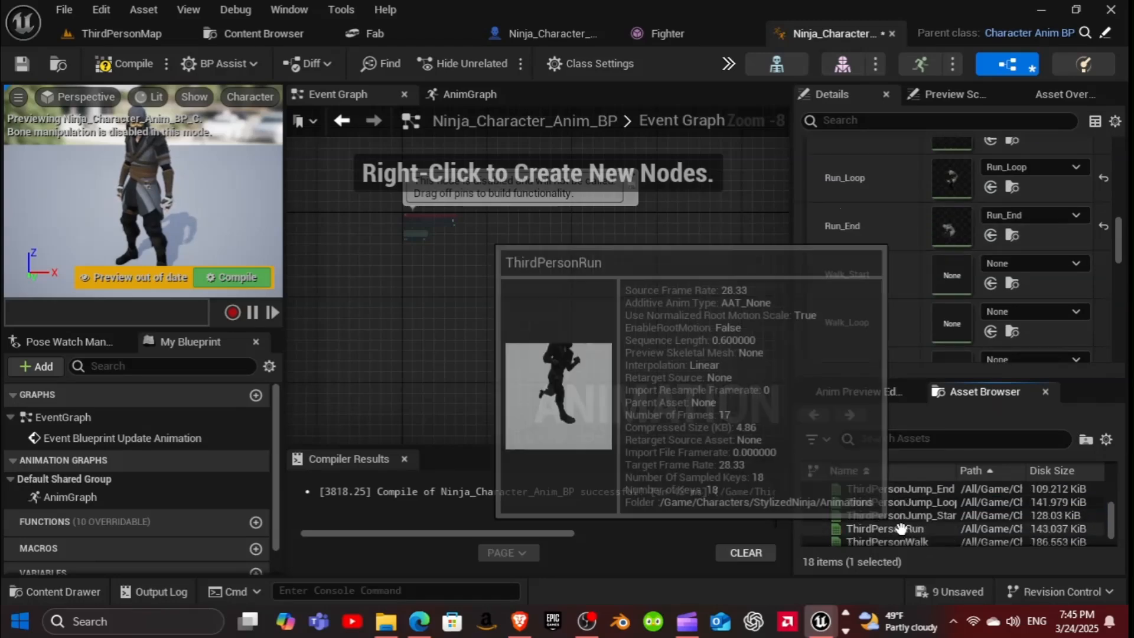
click(869, 540)
drag(869, 541, 951, 274)
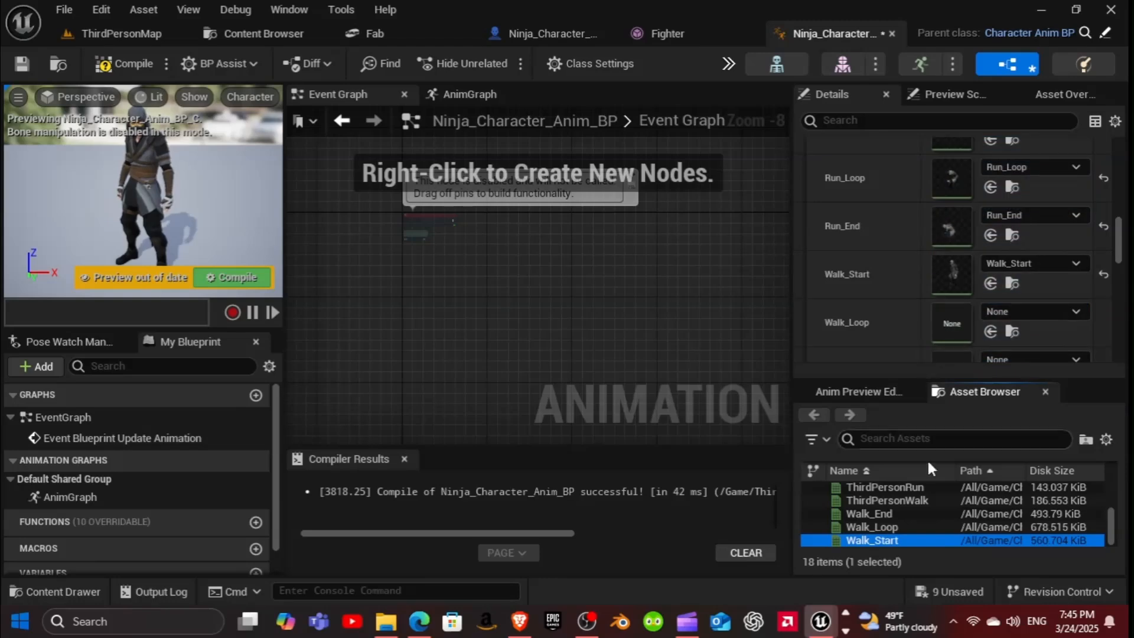
drag(871, 527, 948, 320)
click(868, 514)
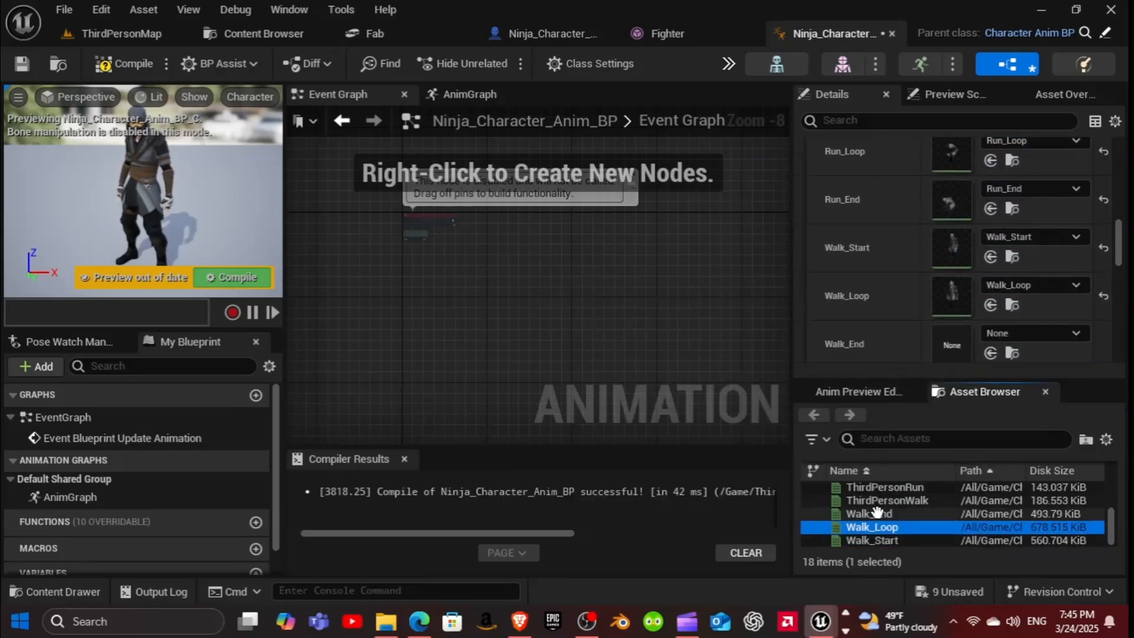
drag(868, 514, 952, 343)
Step: Compile and save Ninja_Character_Anim_BP with its locomotion animations
scroll(872, 295, down, 3)
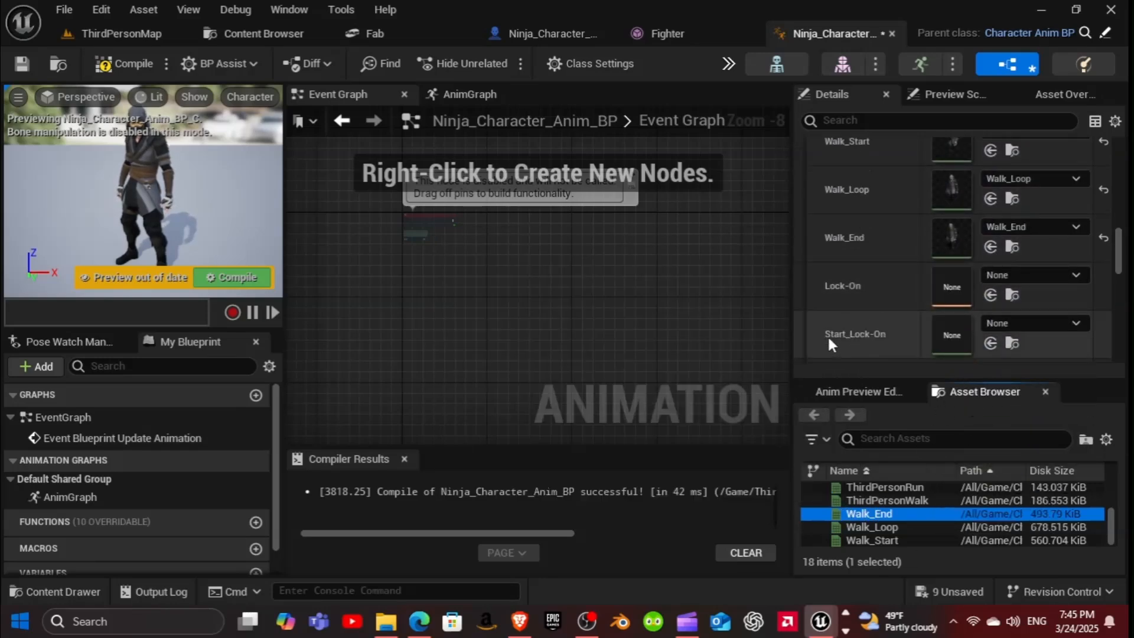
click(118, 64)
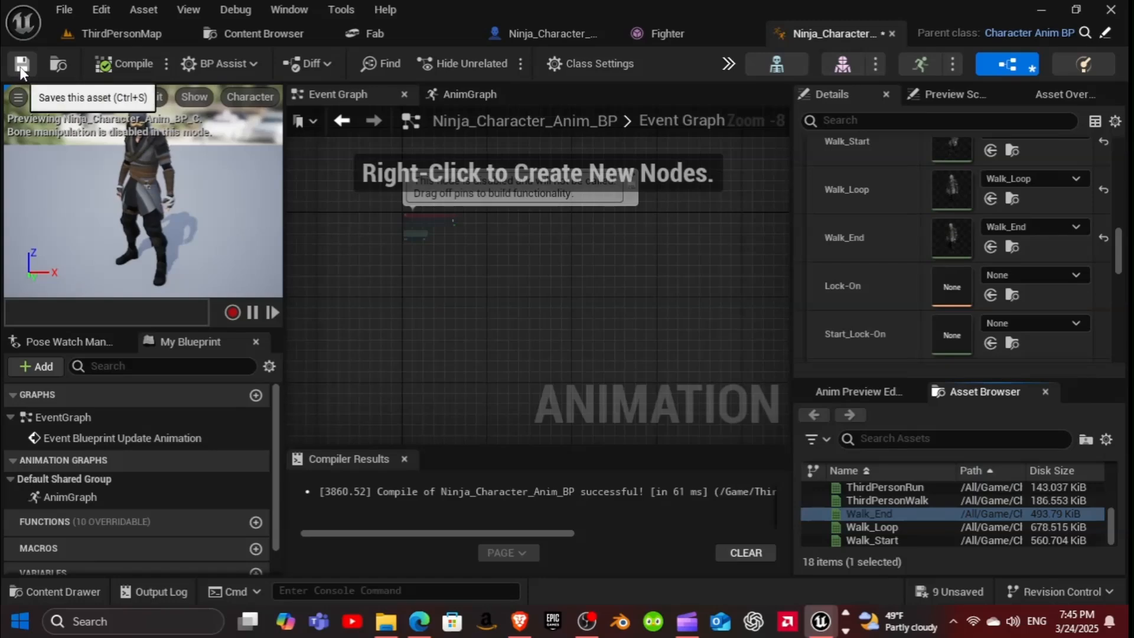
click(20, 66)
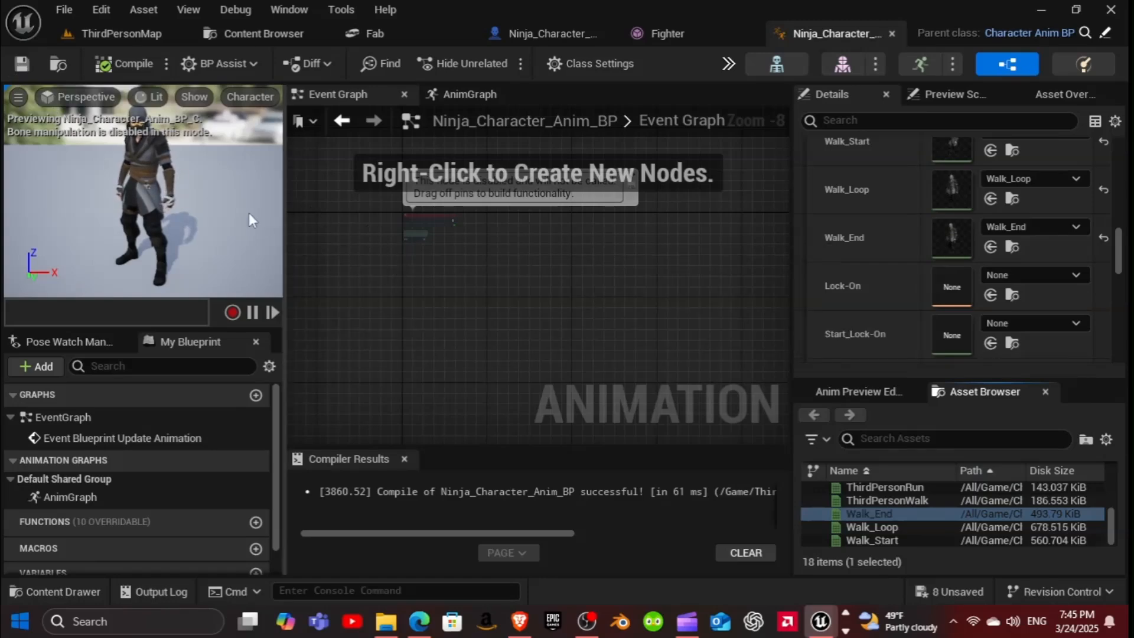
Step: Play ThirdPersonMap in the editor, move the ninja around in all directions to test its animation, and stop the session
click(116, 35)
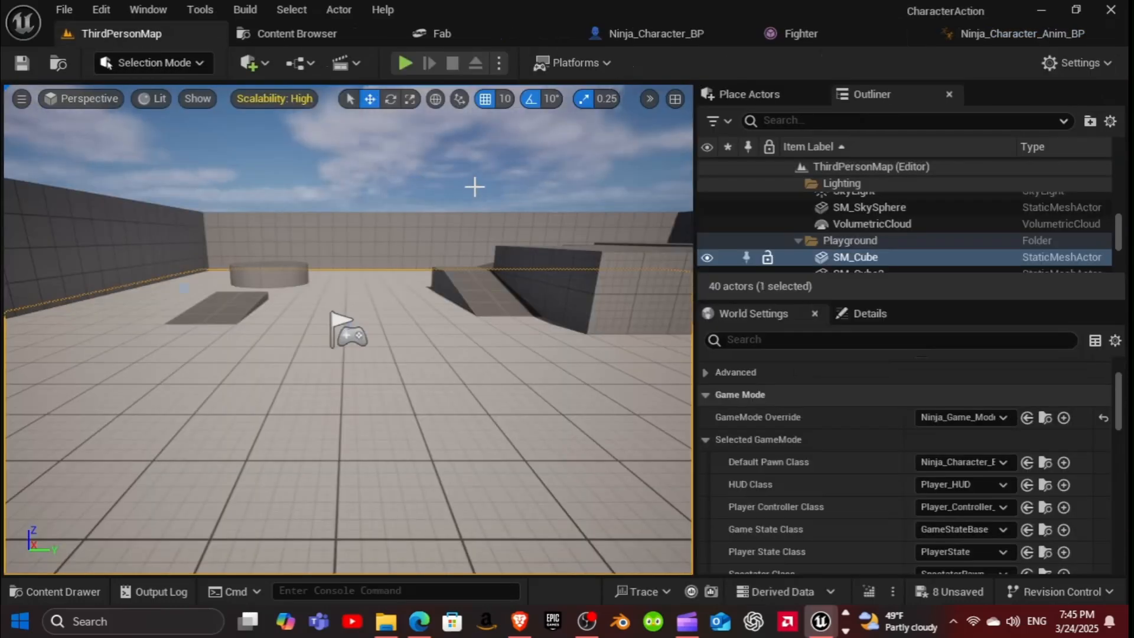
click(405, 63)
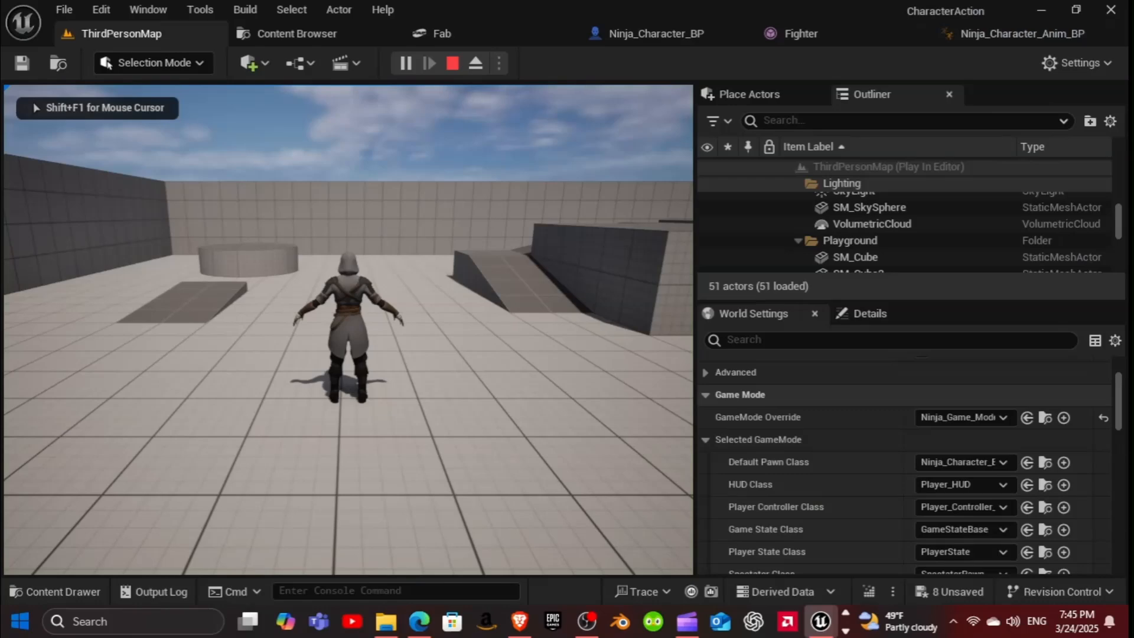
key(a)
key(w)
key(d)
key(s)
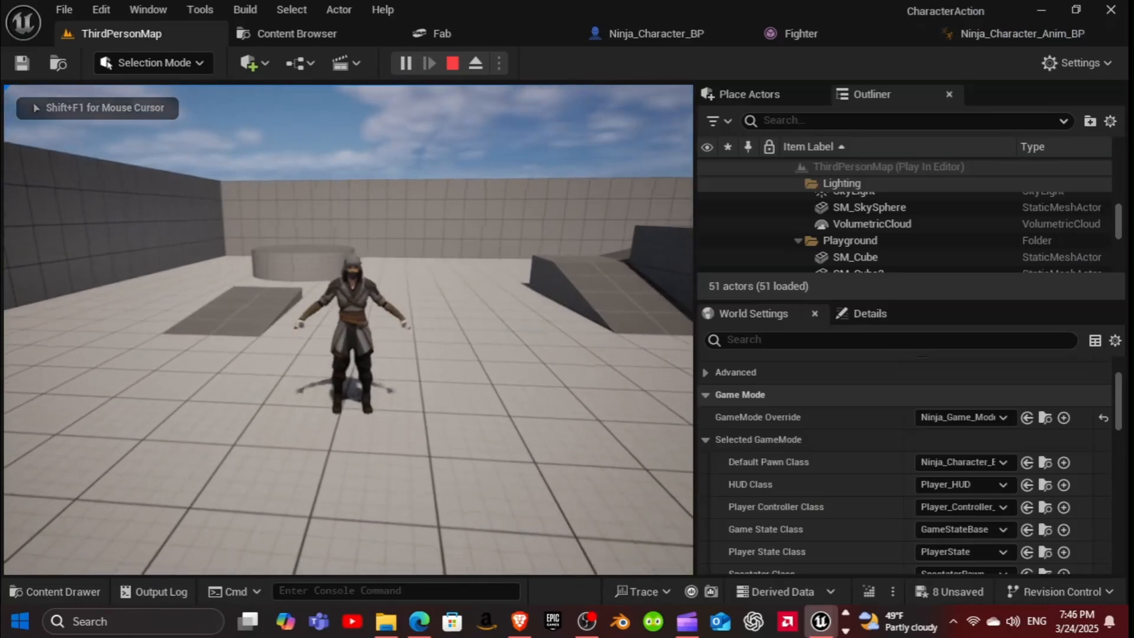
key(s)
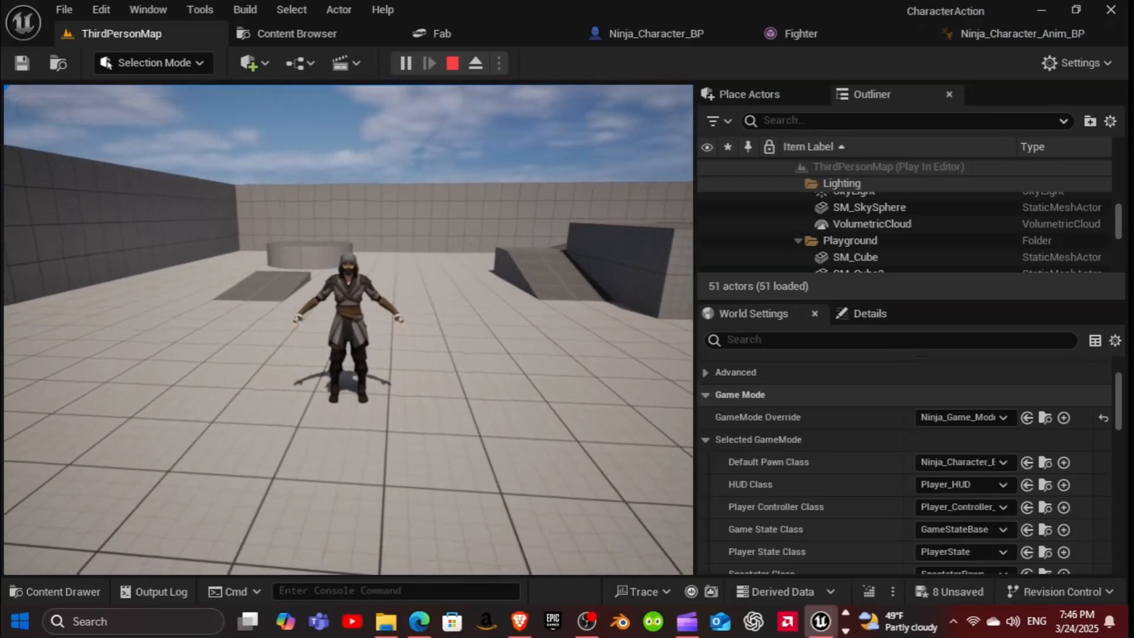
key(Escape)
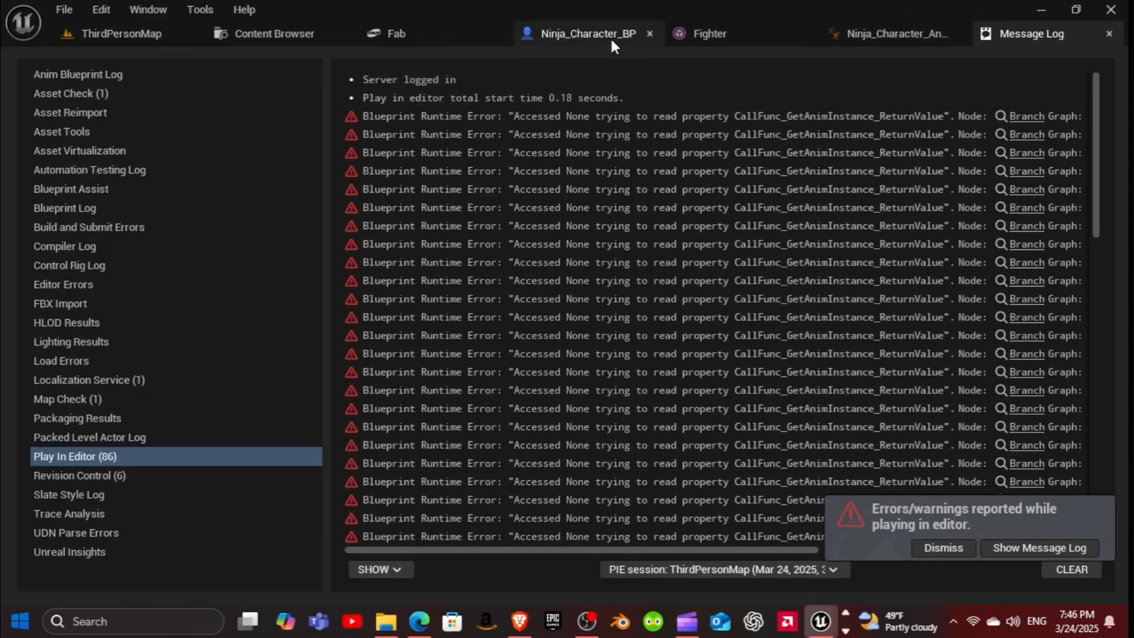
Step: Dismiss the error notification, examine the source blueprint of the Play In Editor errors, and close the Message Log
click(934, 547)
drag(822, 544, 1082, 545)
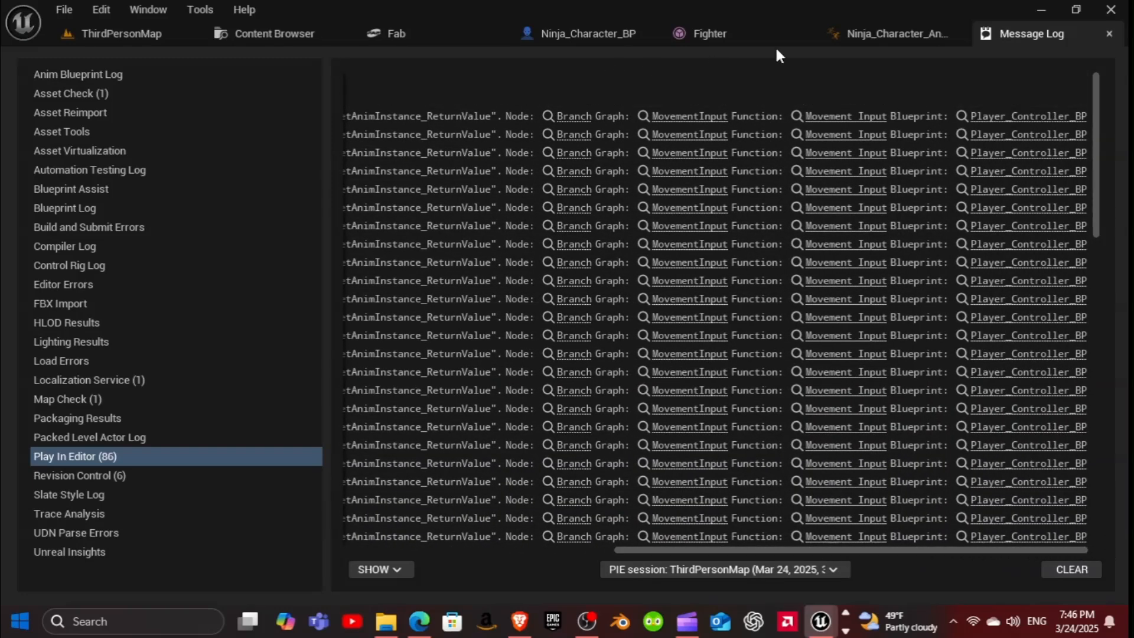
click(1109, 35)
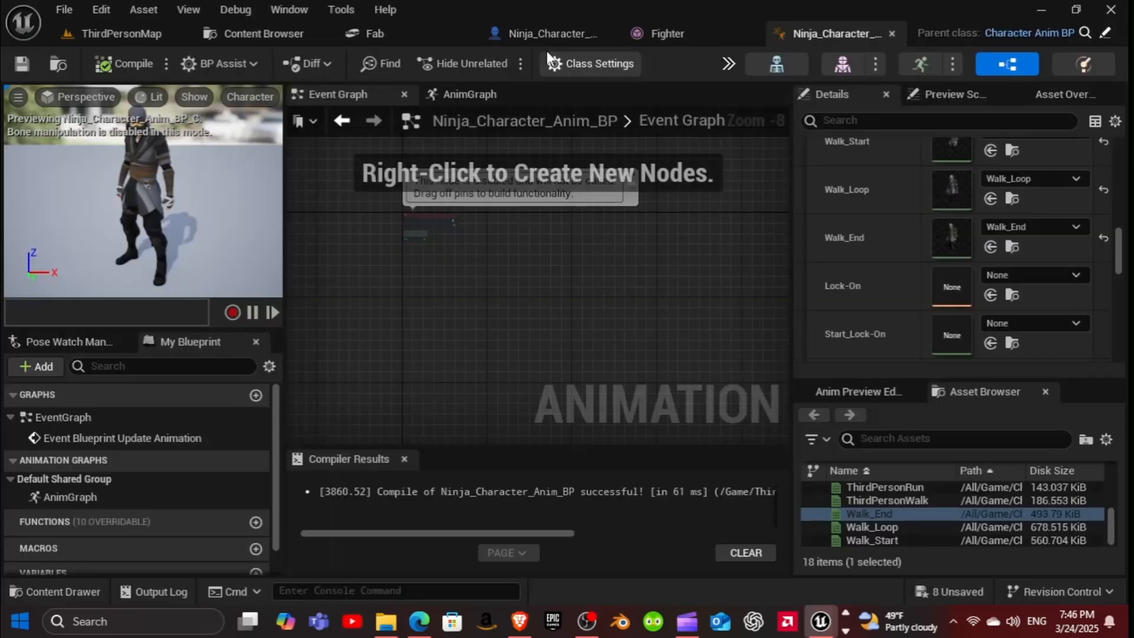
Step: Set the Anim Class of Ninja_Character_BP to Ninja_Character_Anim_BP, and compile and save the blueprint
click(531, 36)
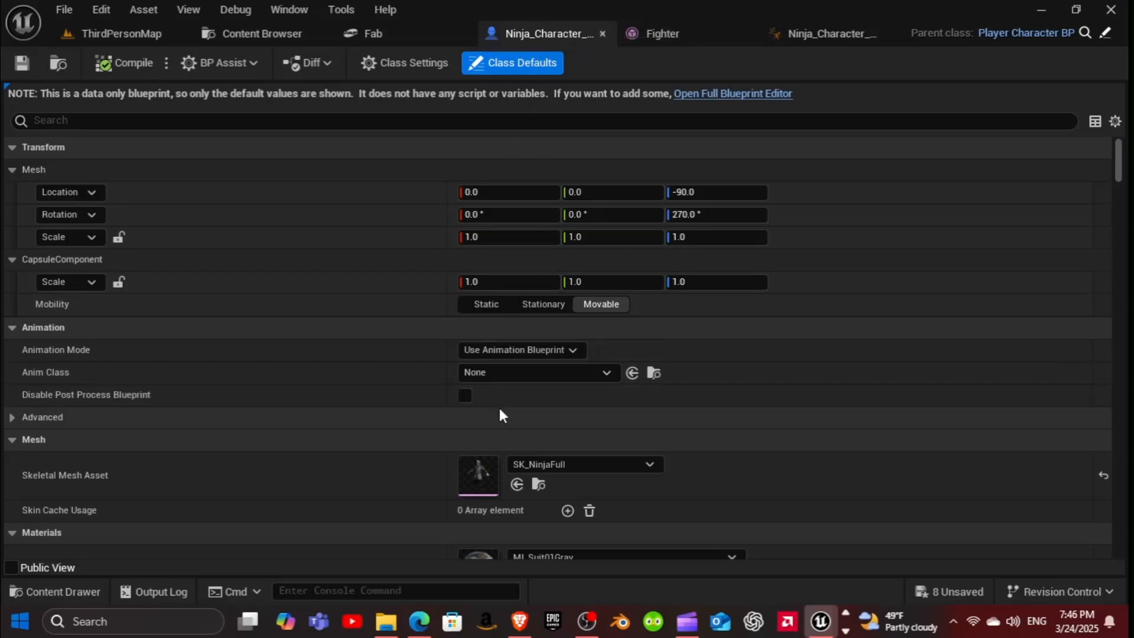
click(503, 379)
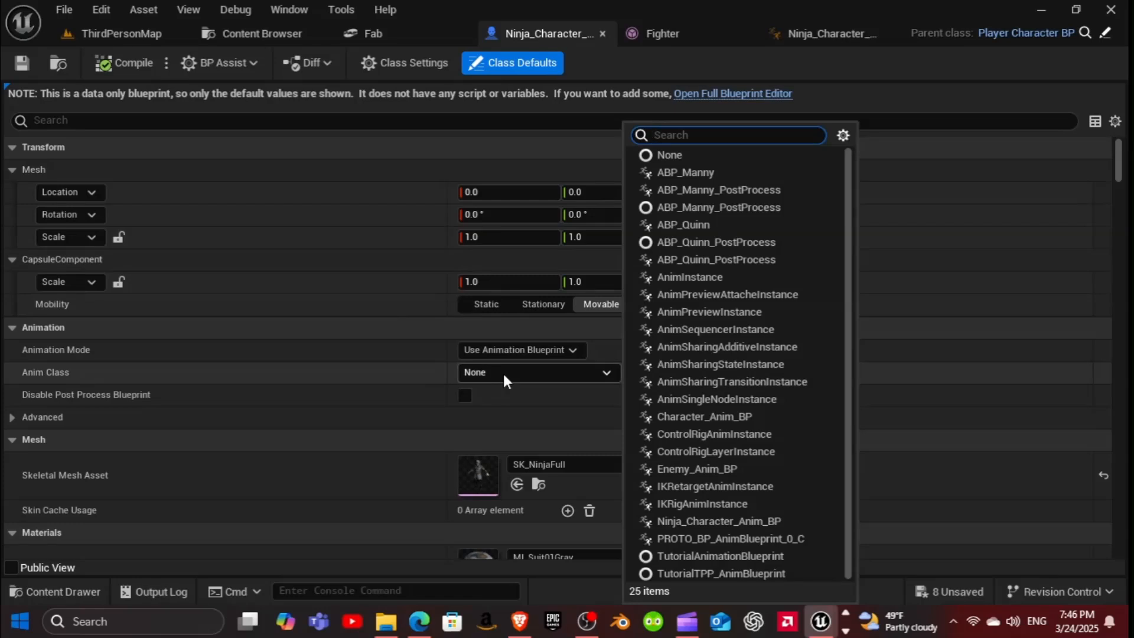
click(721, 523)
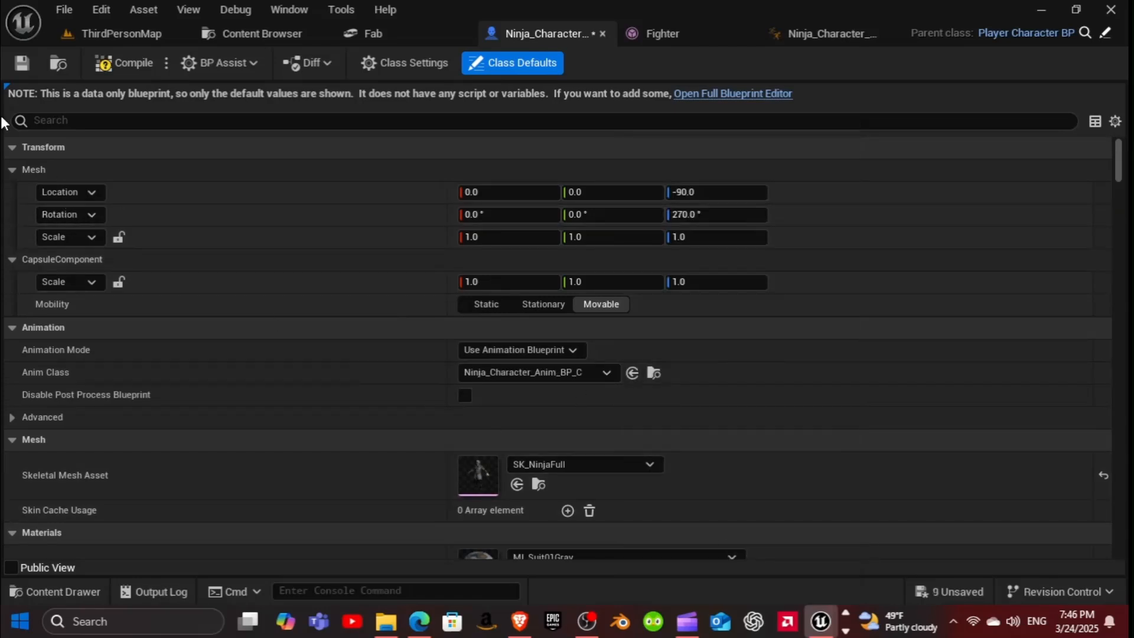
click(108, 64)
click(30, 65)
Step: Open the full blueprint editor for Ninja_Character_BP and examine the ninja mesh's pose in its viewport
click(756, 95)
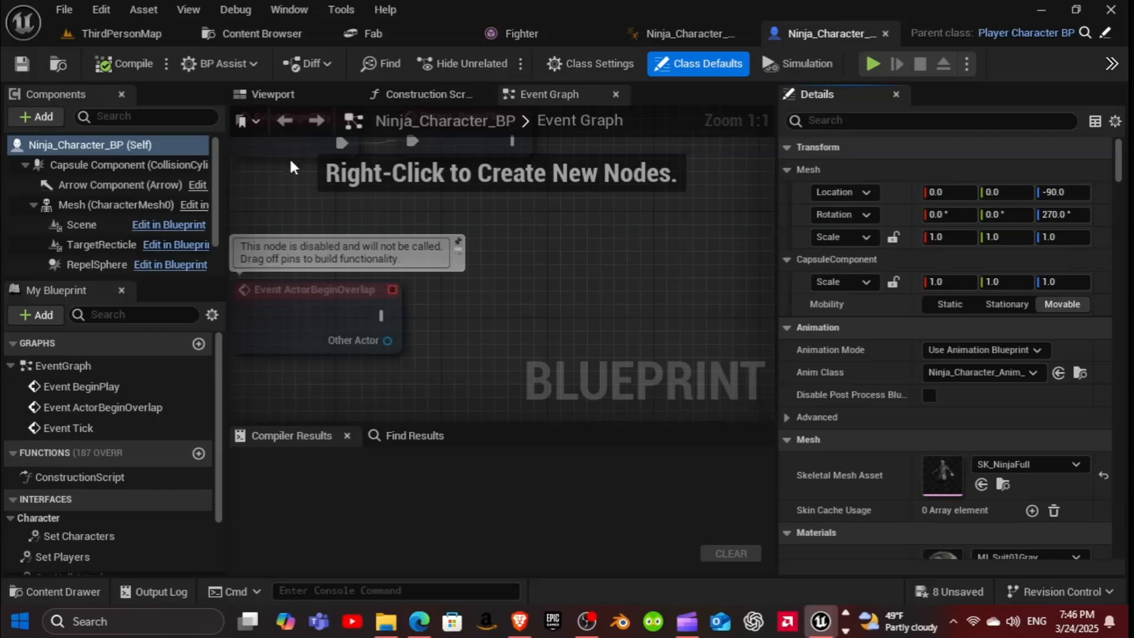
click(273, 95)
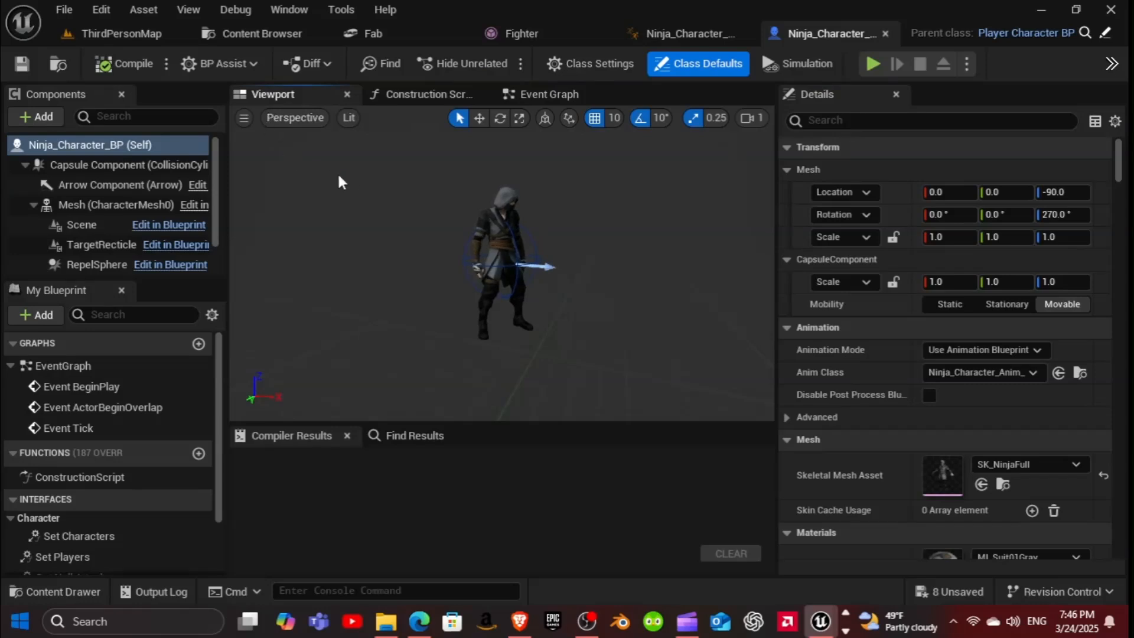
scroll(472, 203, up, 5)
right_drag(473, 203, 366, 195)
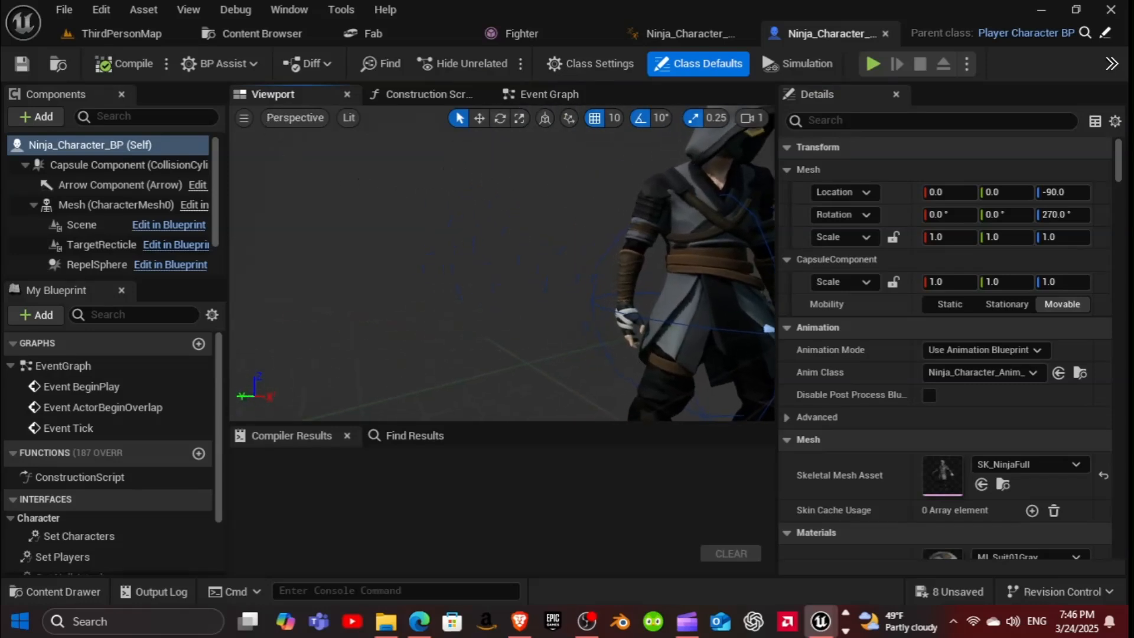
scroll(465, 207, down, 5)
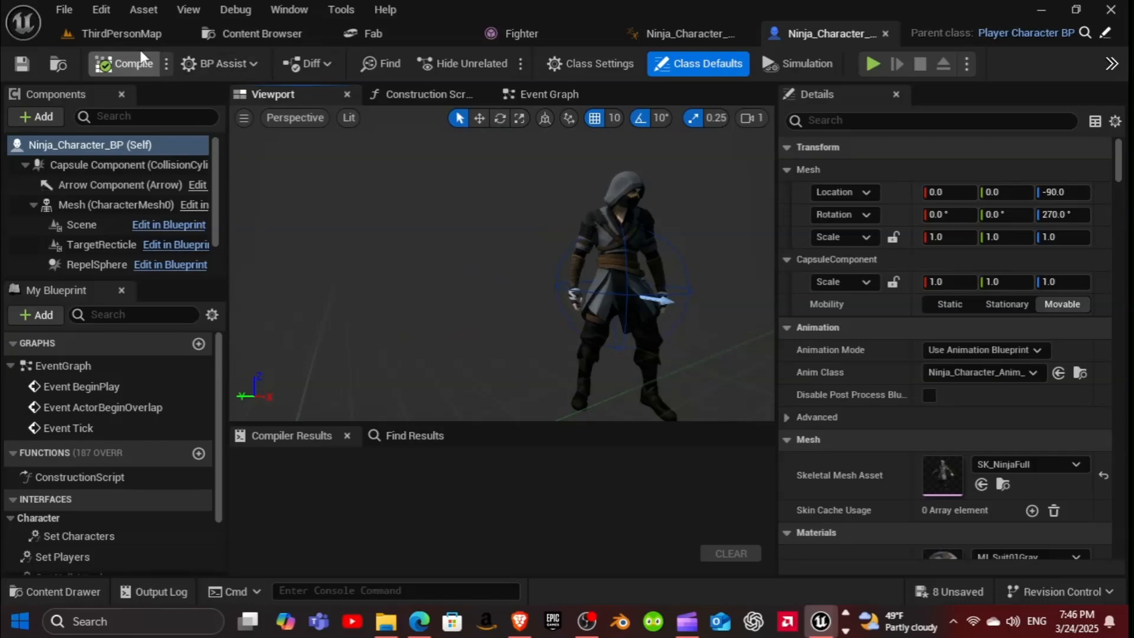
Step: Play ThirdPersonMap in the editor, run the ninja across the floor, ramps and platforms to test its locomotion animations, and end the session
click(131, 32)
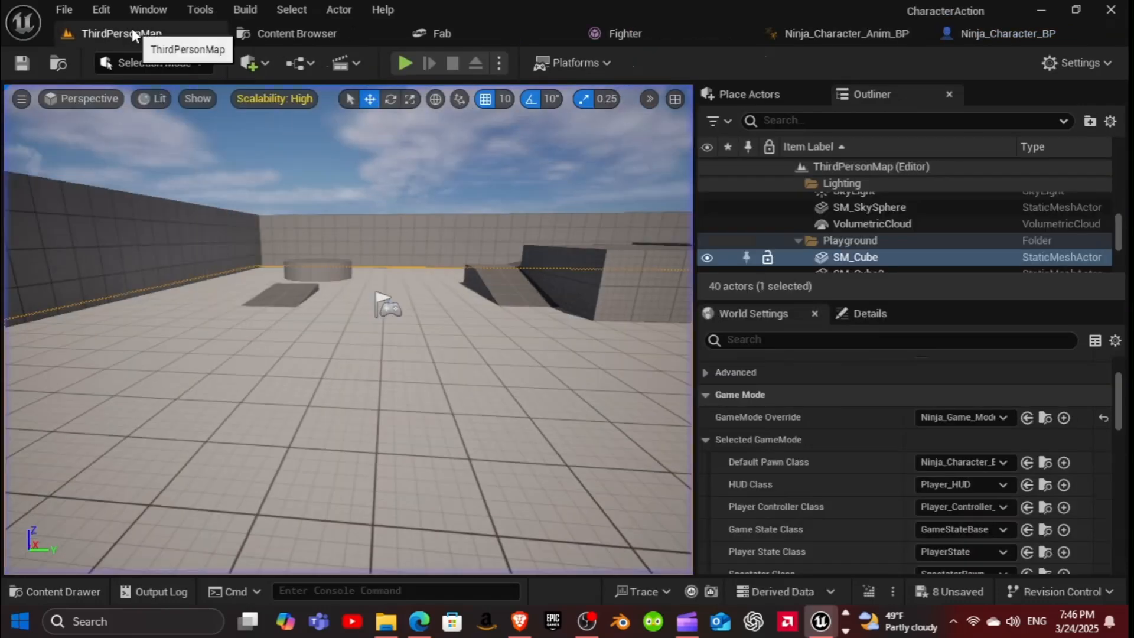
click(404, 63)
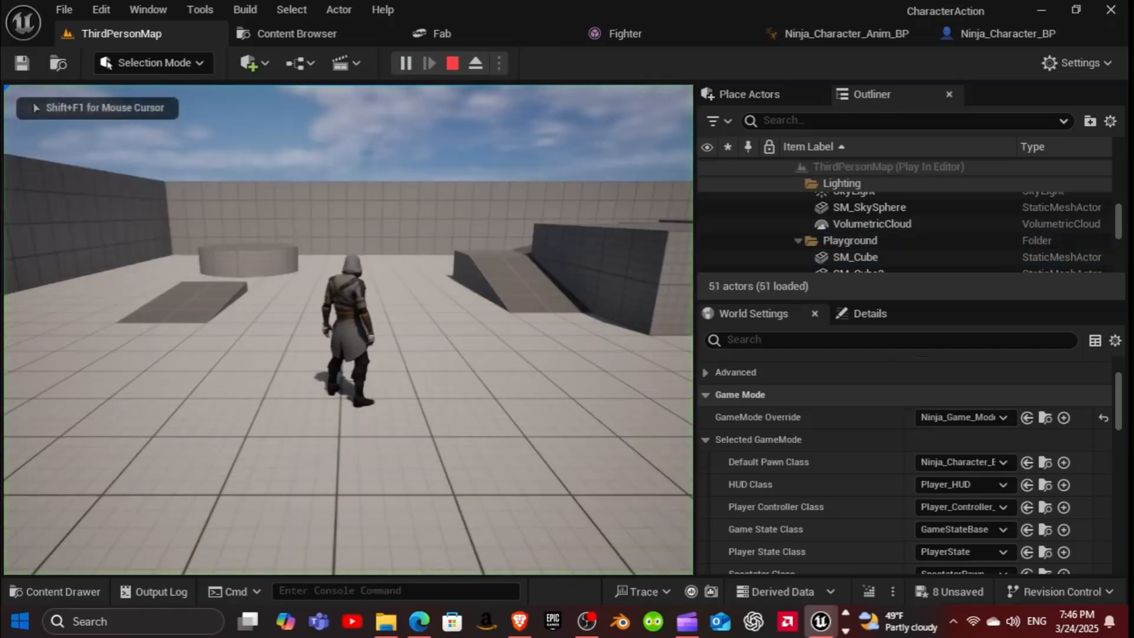
key(d)
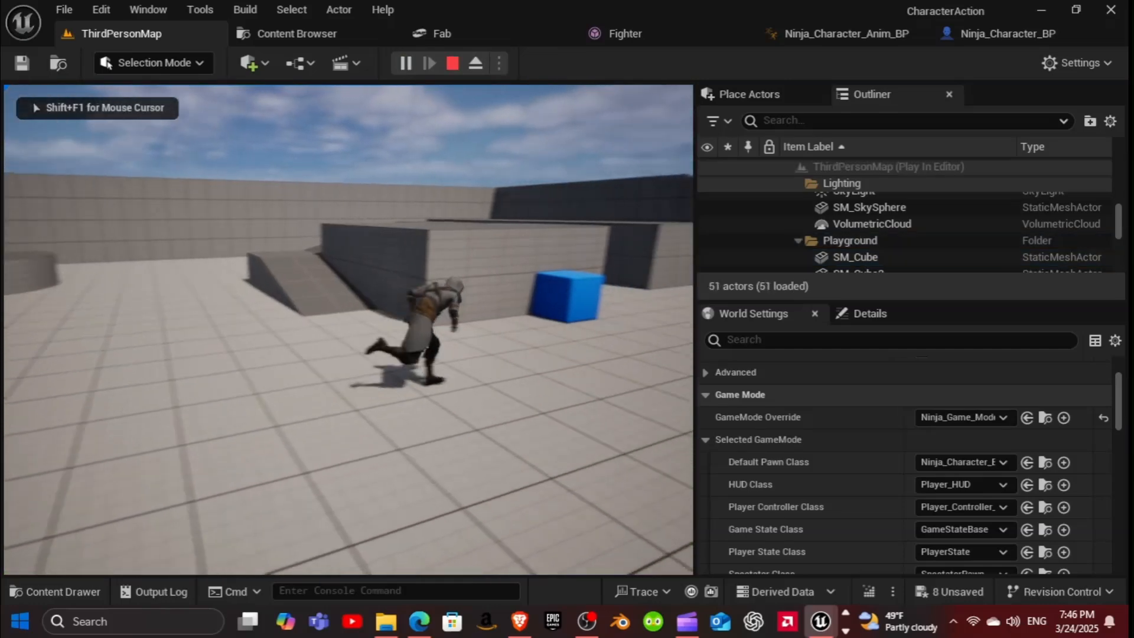
key(w)
key(a)
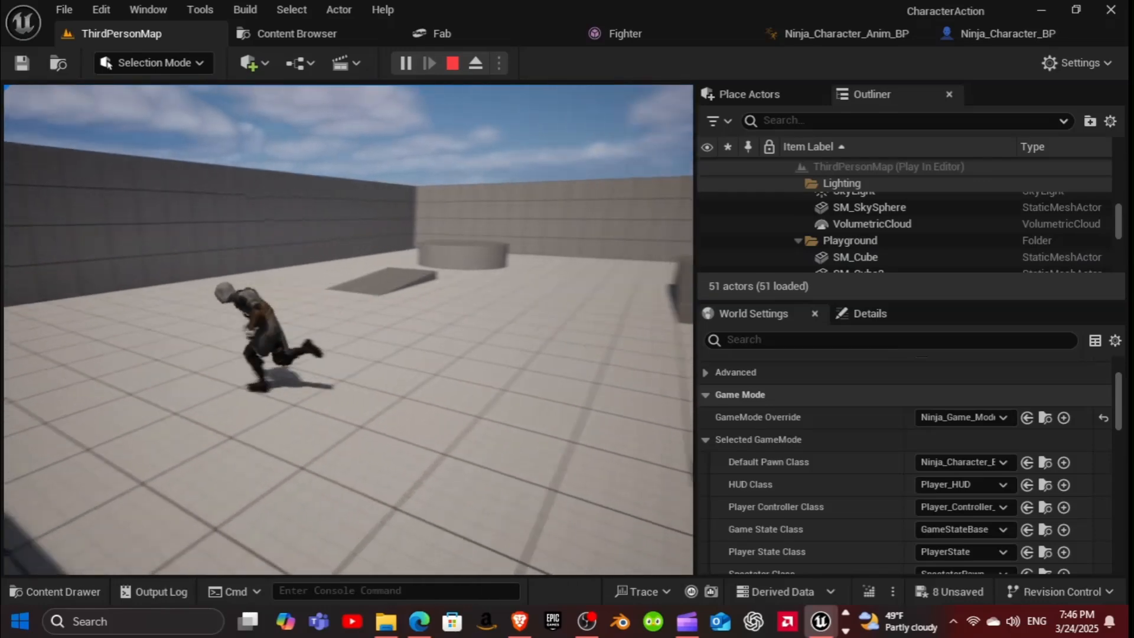
key(w)
key(d)
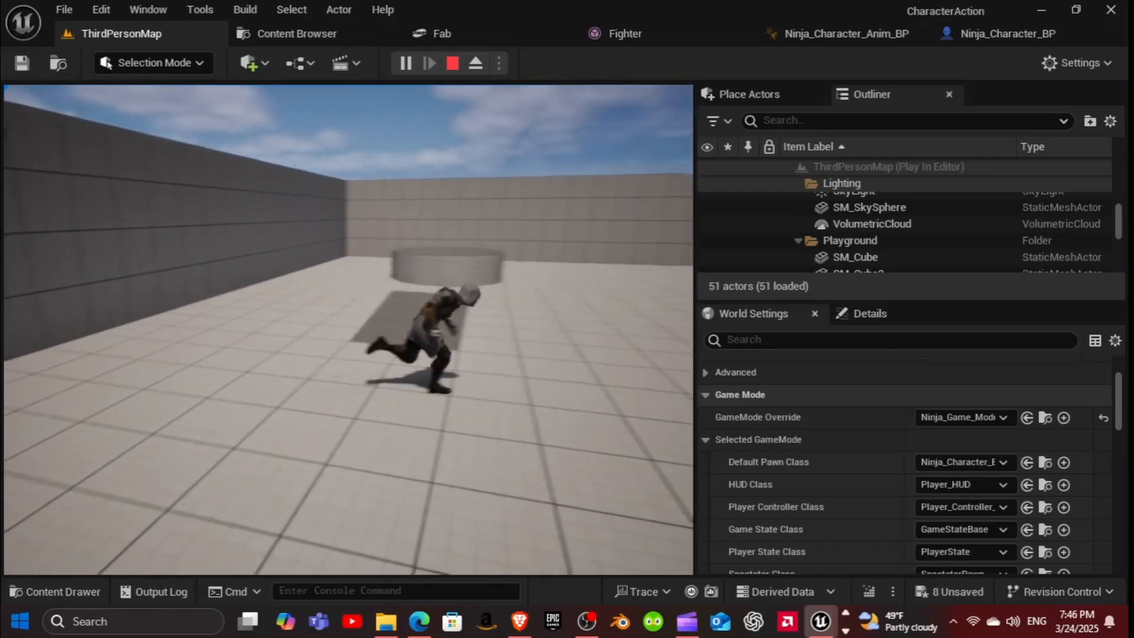
key(a)
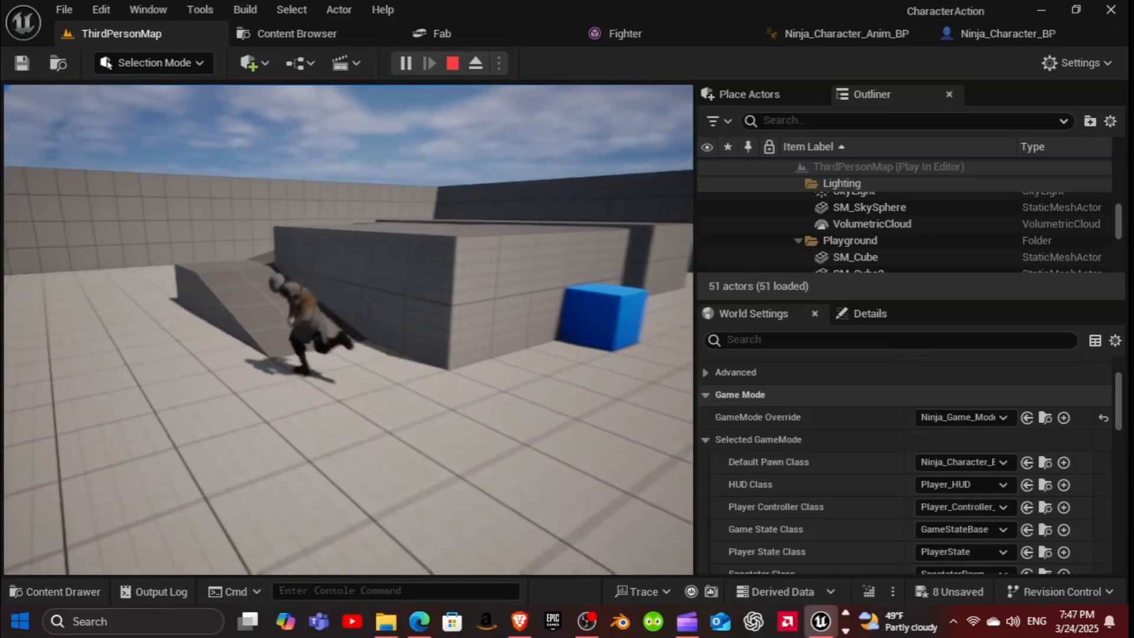
key(w)
key(d)
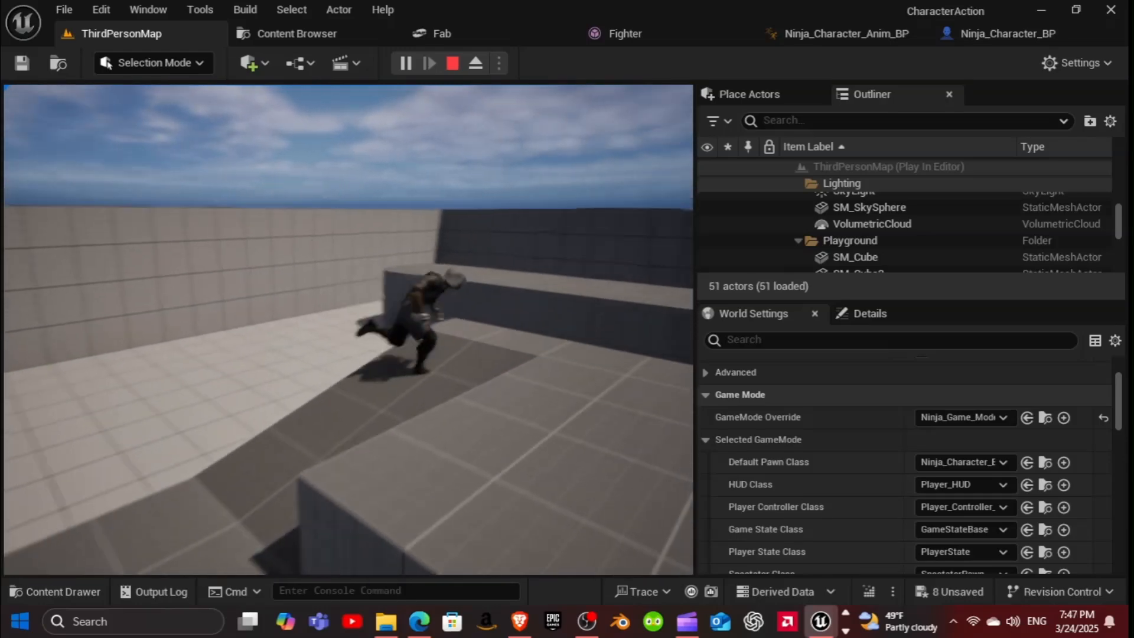
key(s)
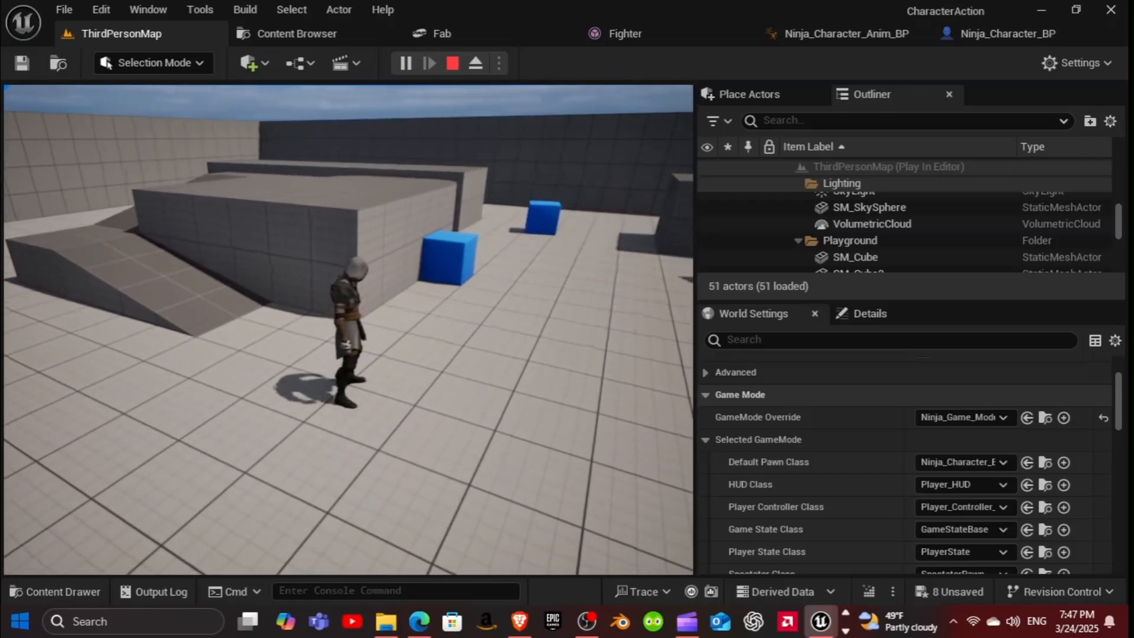
key(a)
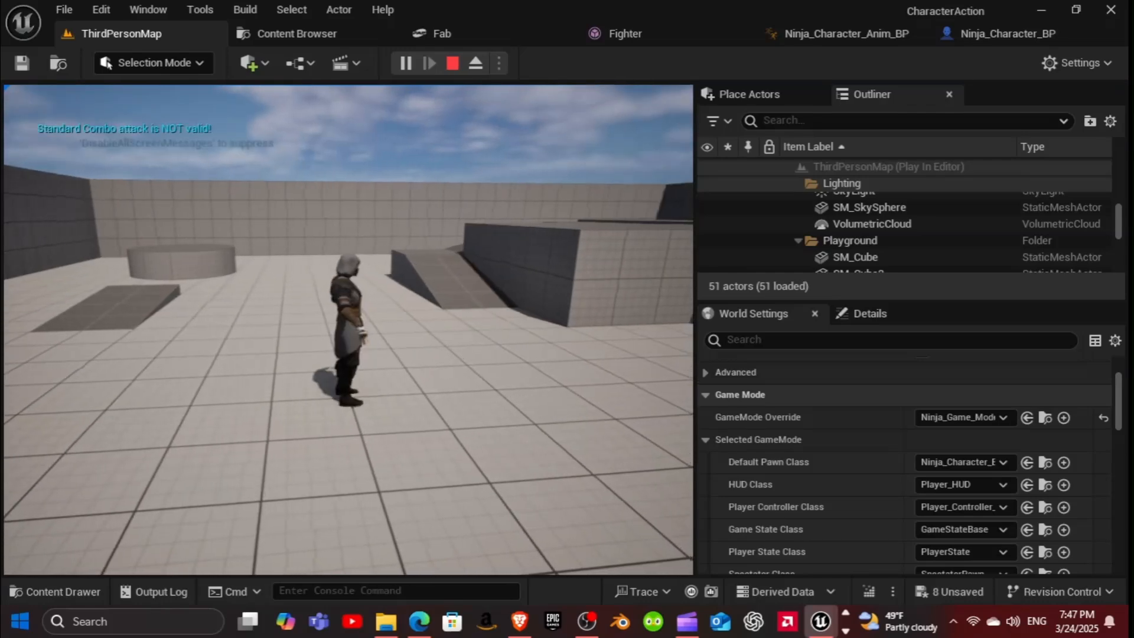
key(w)
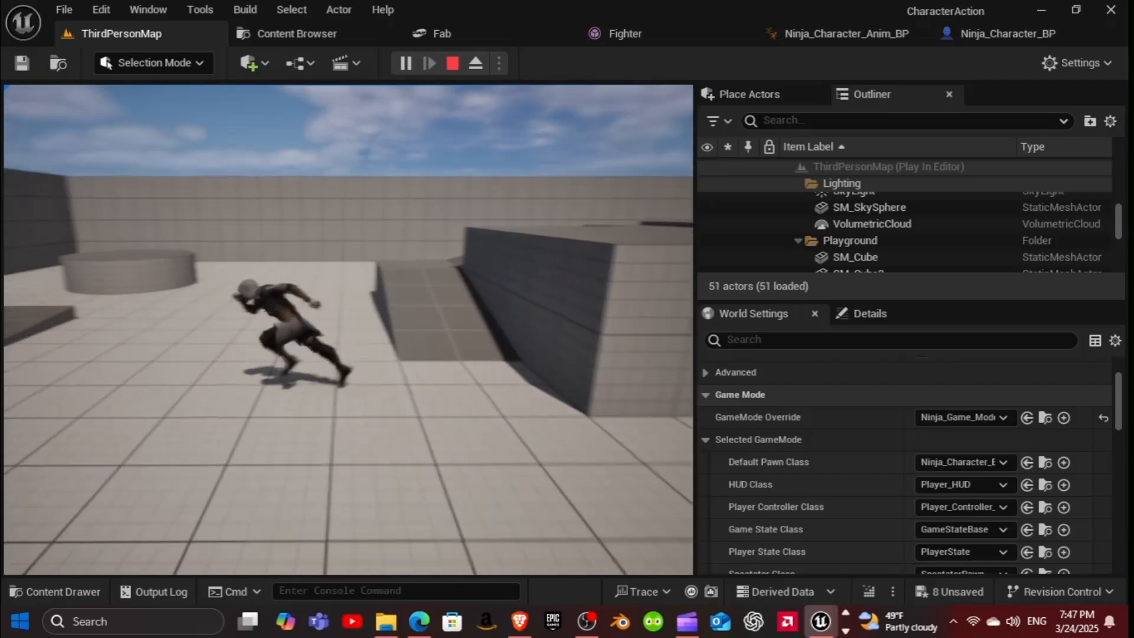
key(w)
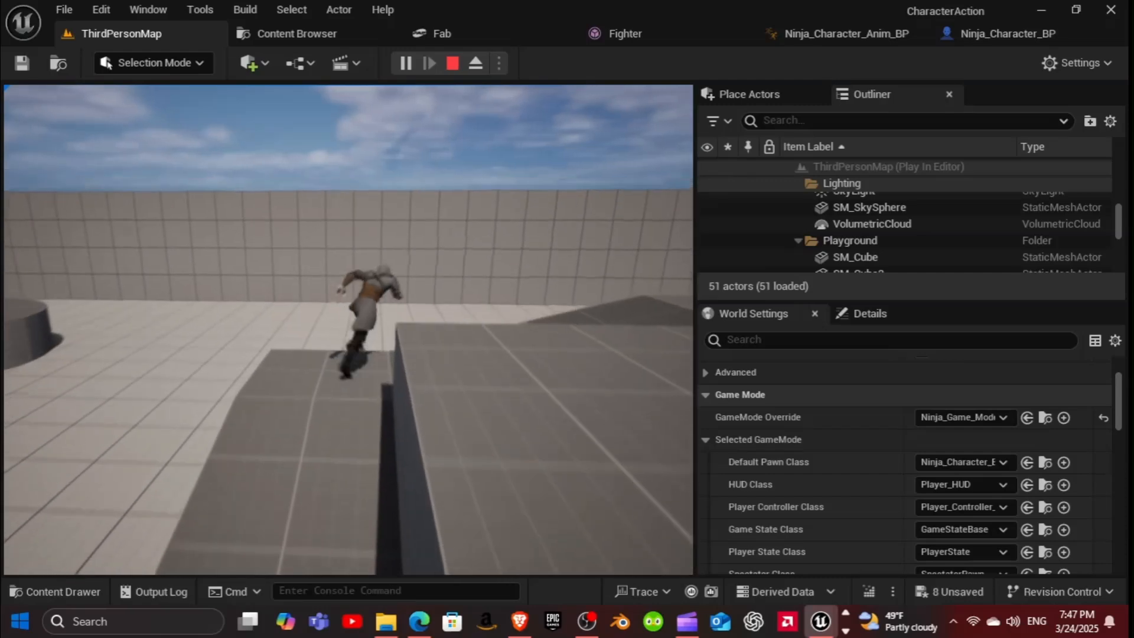
key(d)
key(s)
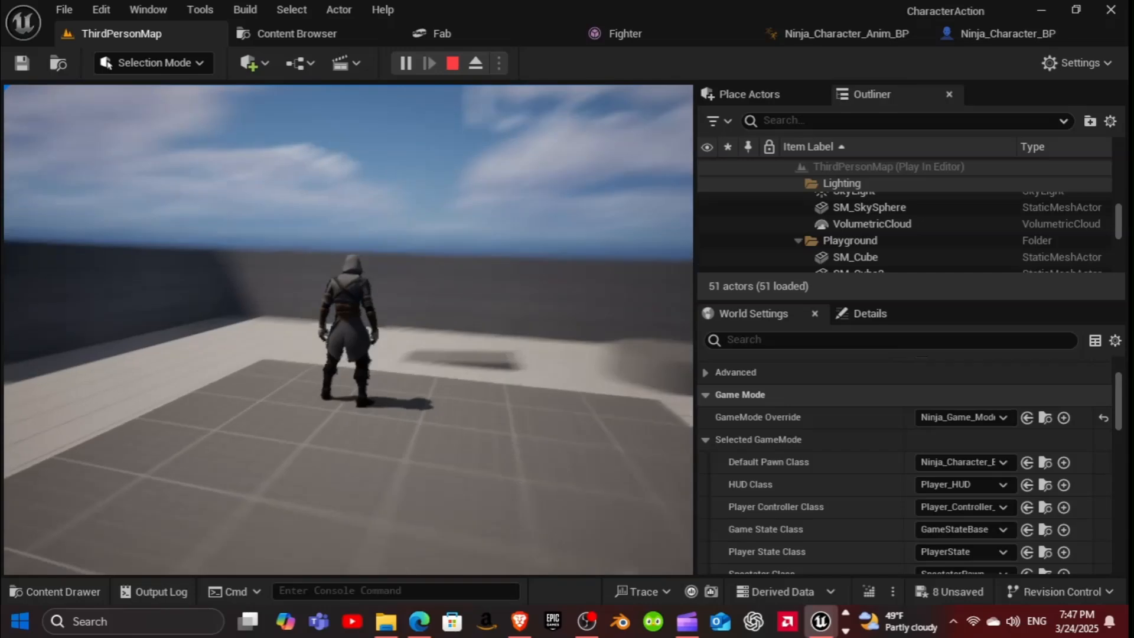
key(w)
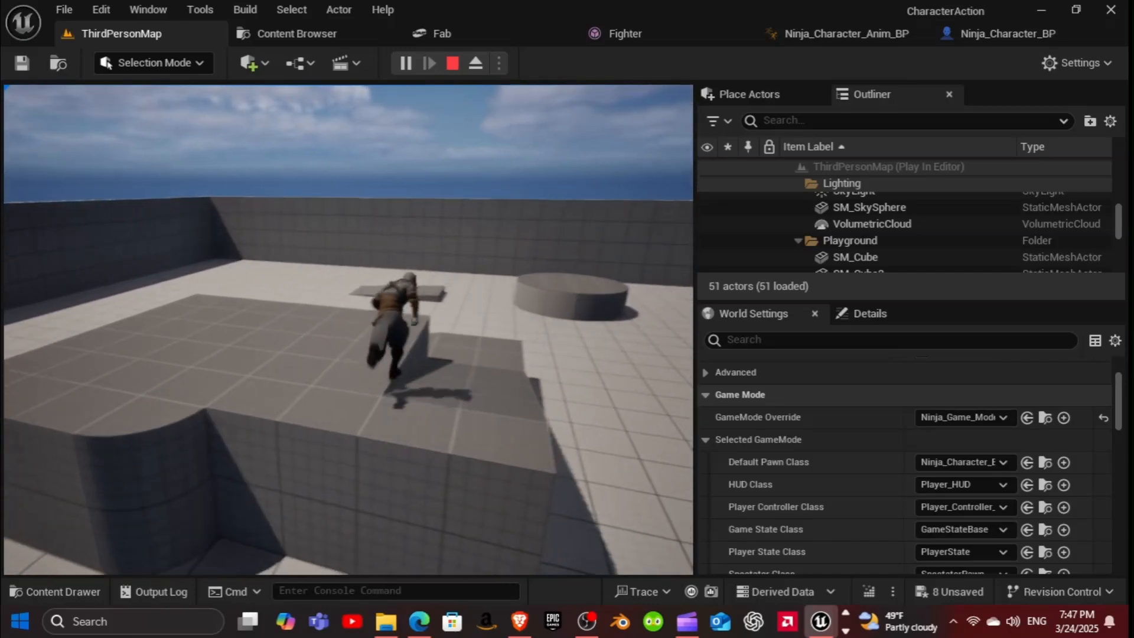
key(d)
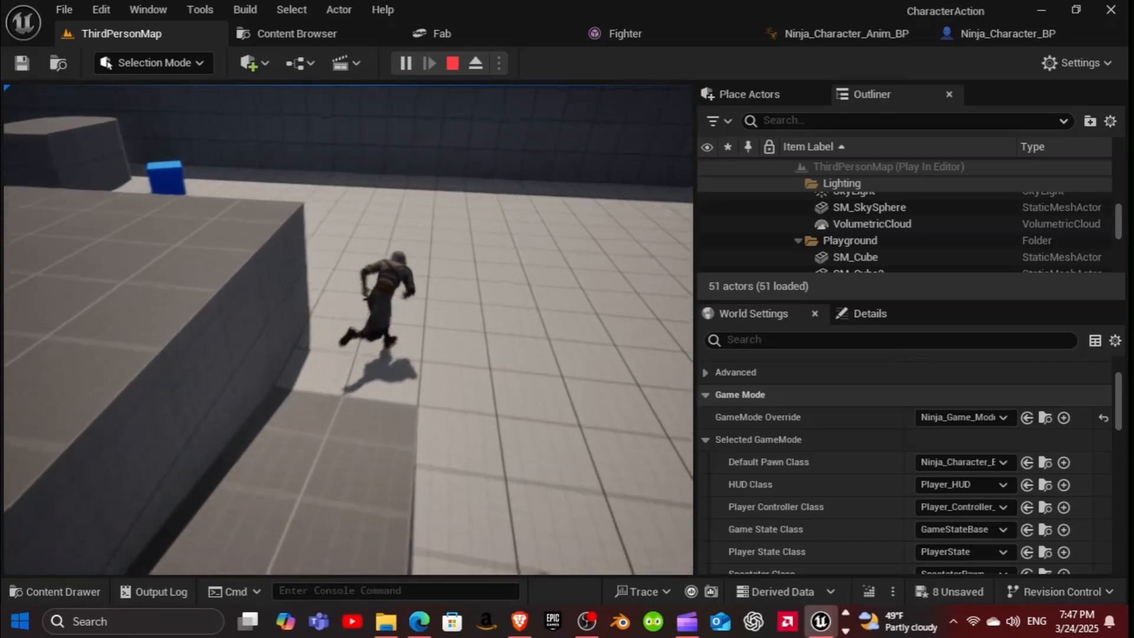
key(w)
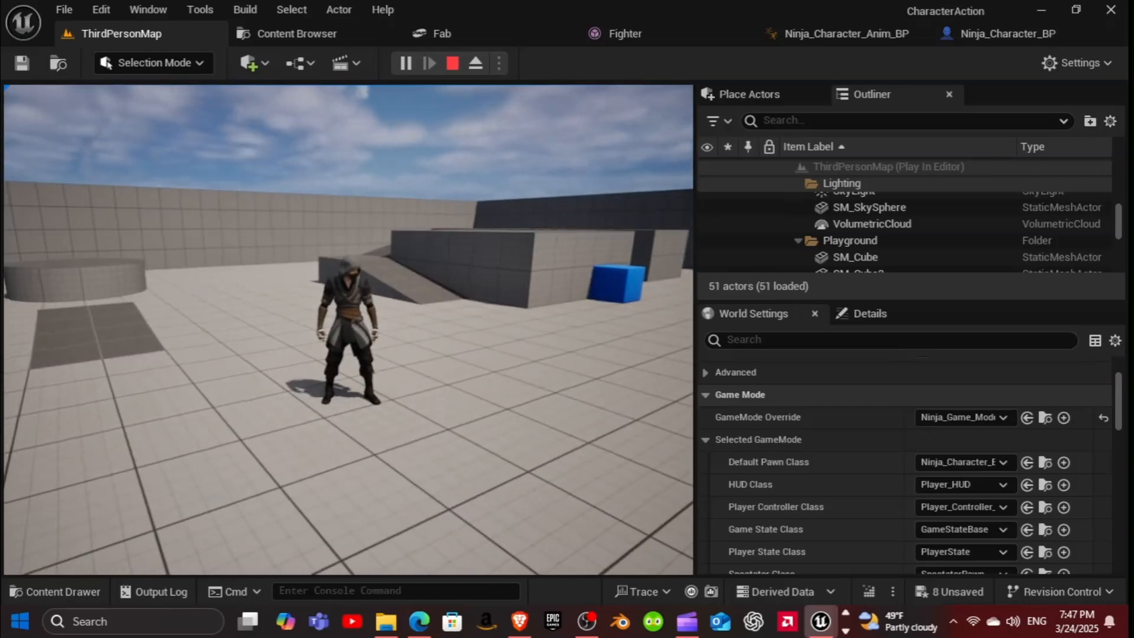
key(Escape)
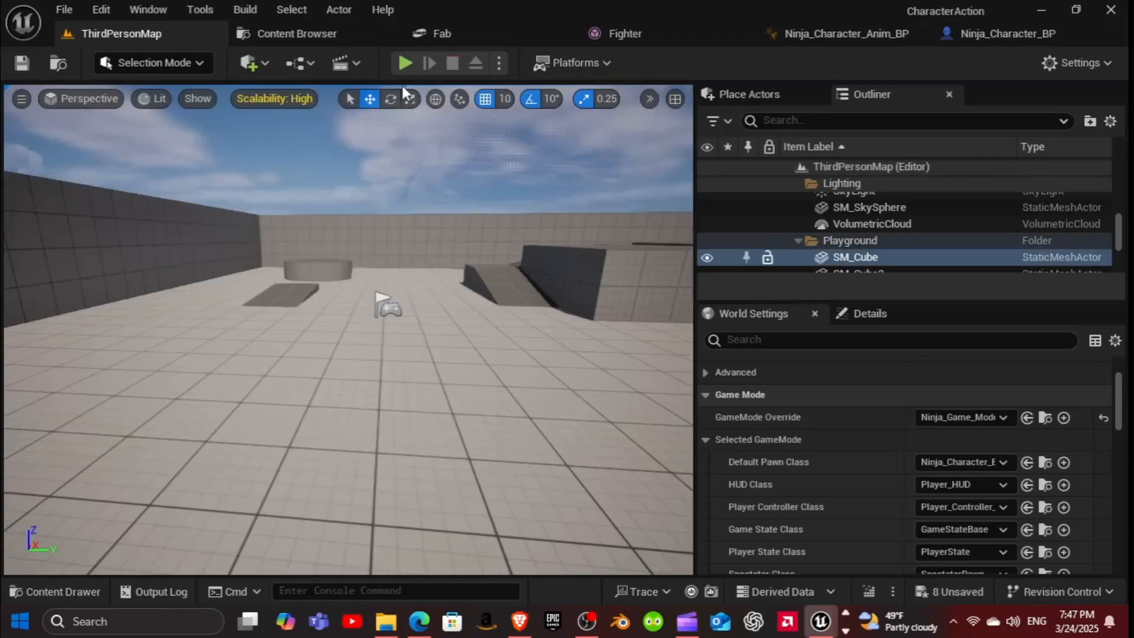